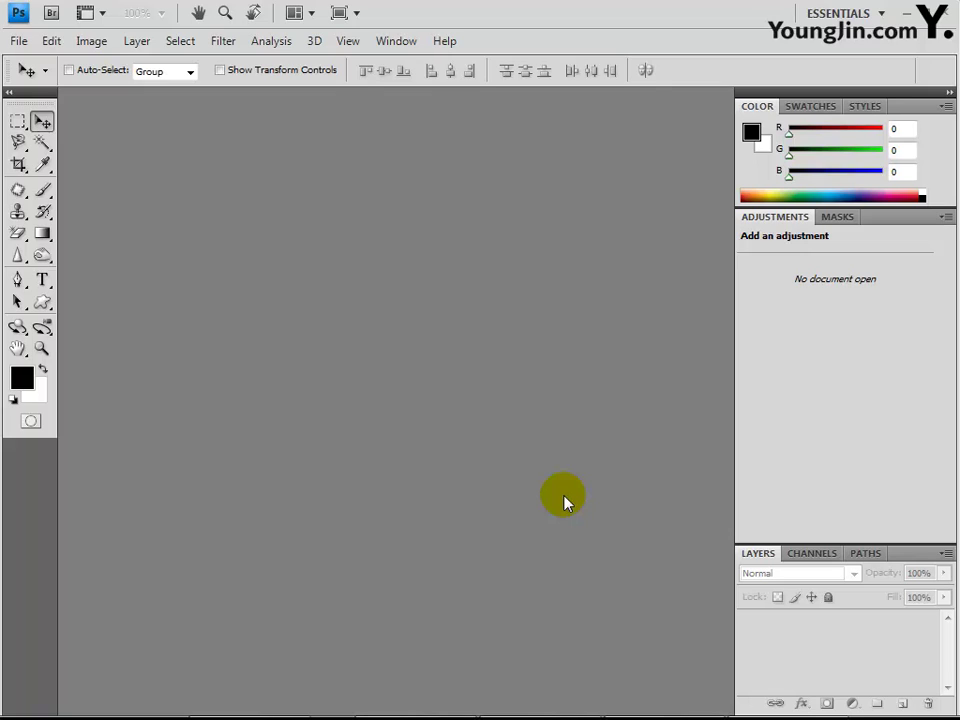
# Create a new document 80 pixels wide and 80 pixels high
pyautogui.press('t')
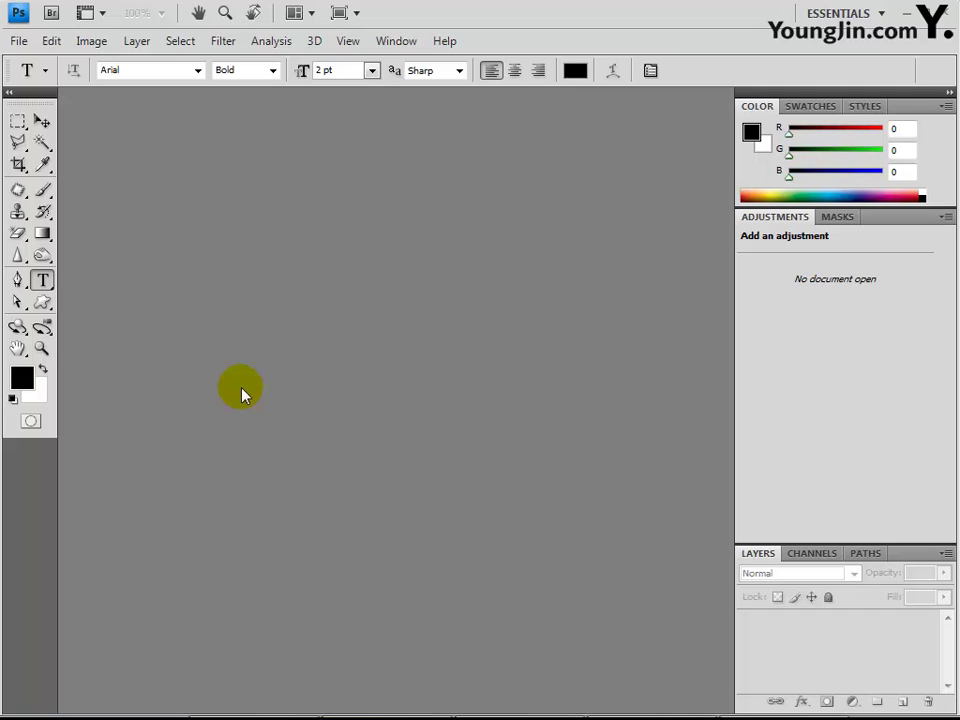
pyautogui.click(18, 41)
pyautogui.click(45, 66)
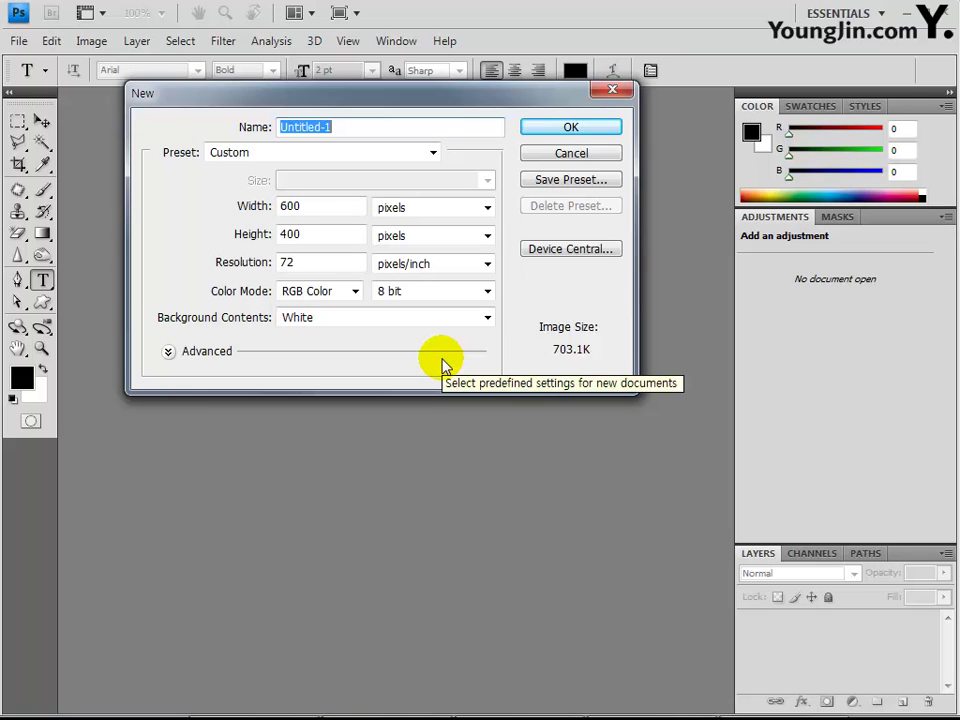
pyautogui.doubleClick(311, 207)
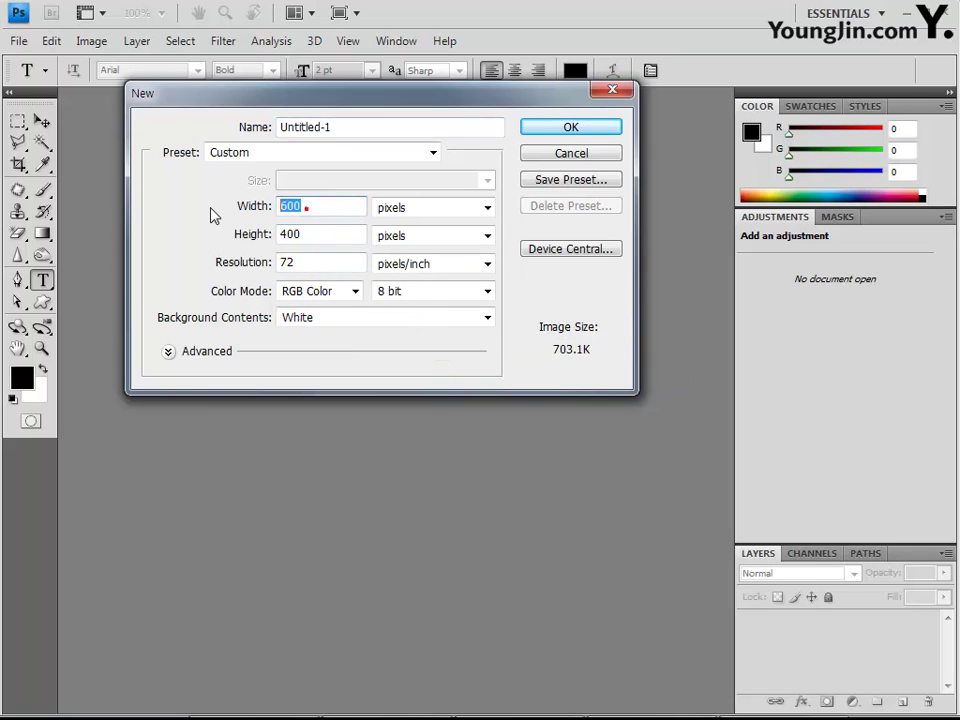
pyautogui.write('80')
pyautogui.doubleClick(310, 236)
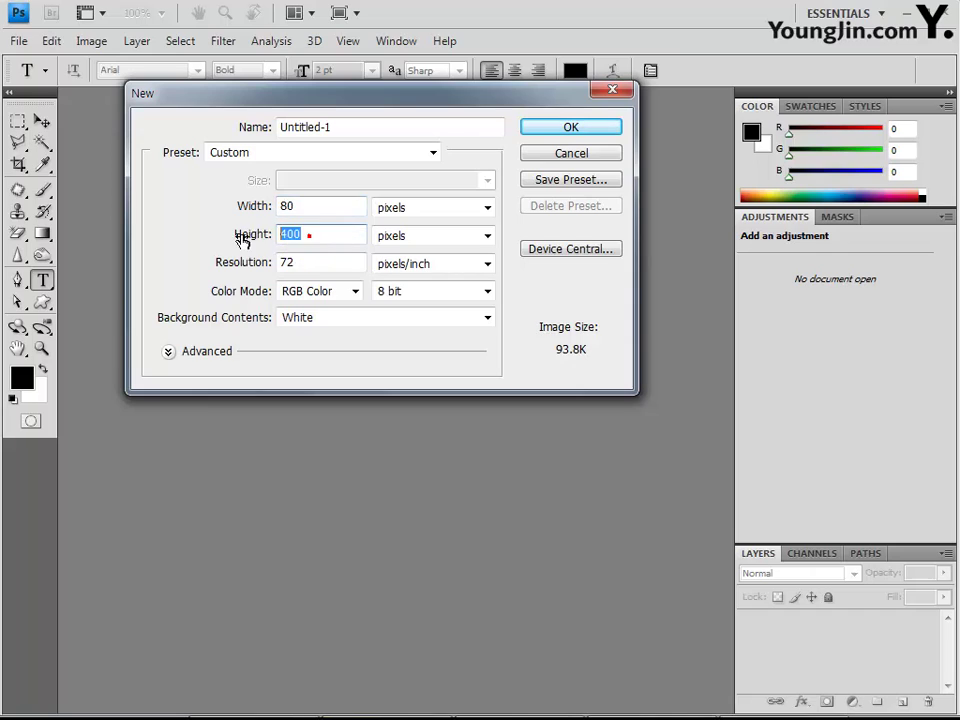
pyautogui.write('80')
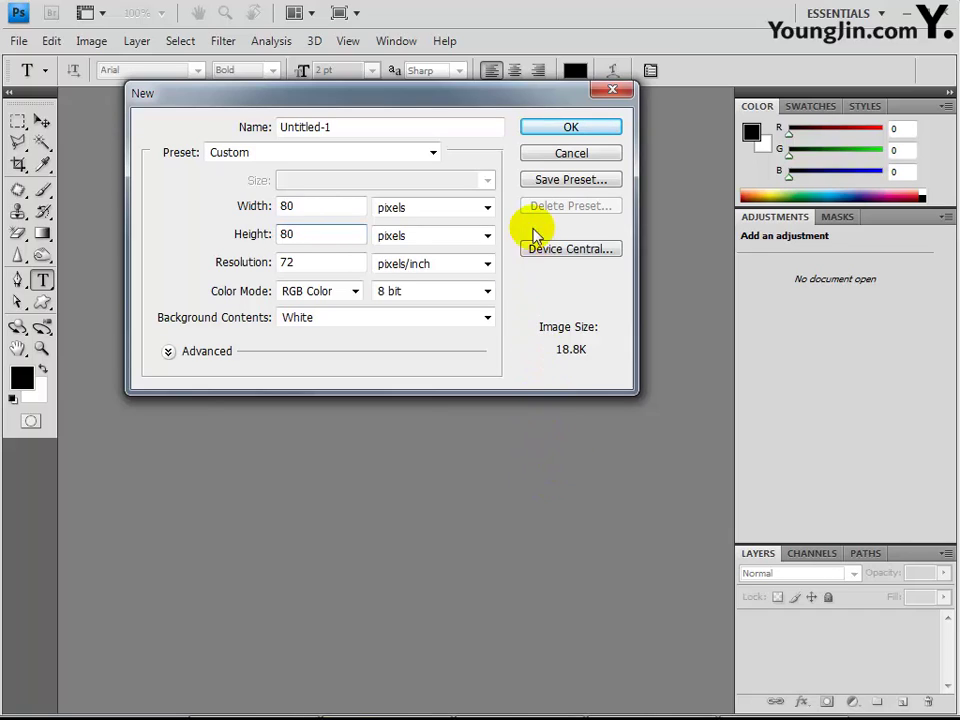
pyautogui.click(572, 129)
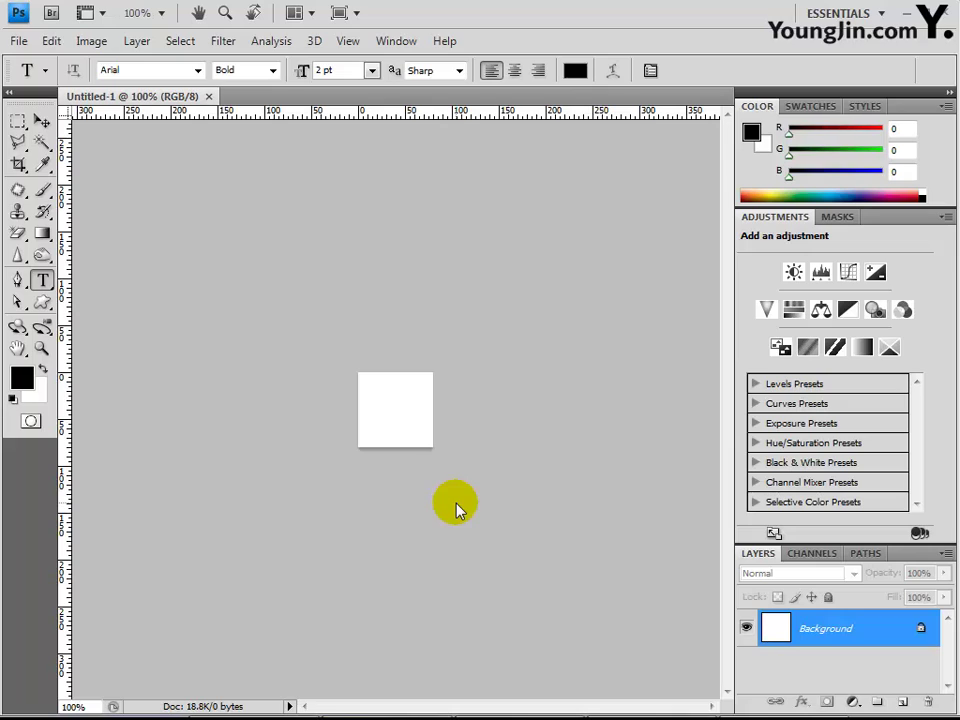
# Place one vertical and one horizontal guide through the centre of the canvas, at 40 px each
pyautogui.click(41, 347)
pyautogui.click(391, 409)
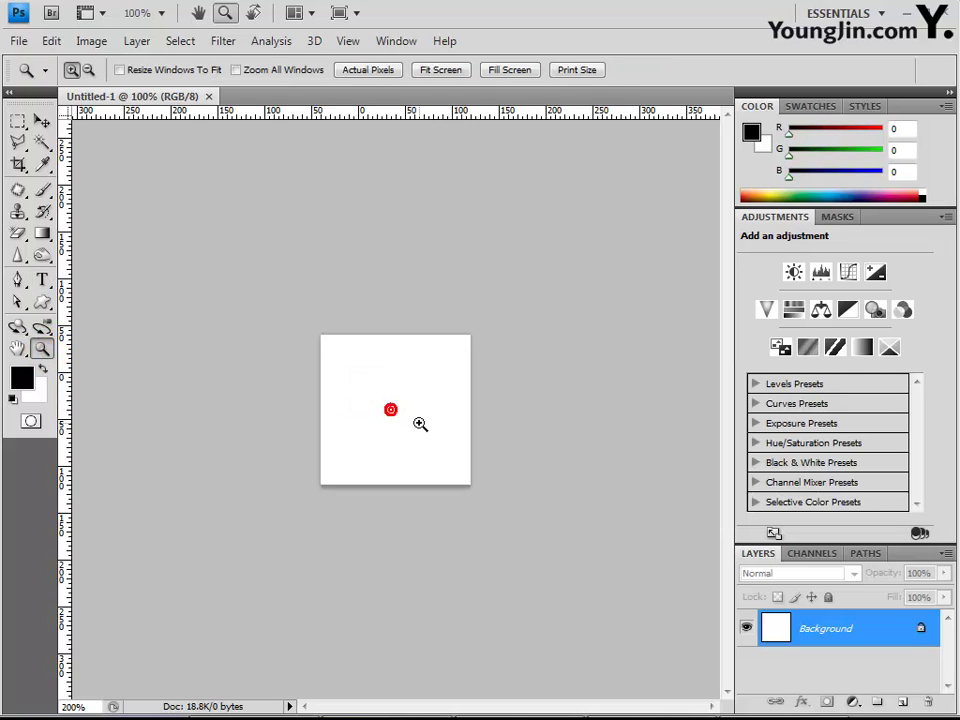
pyautogui.click(419, 423)
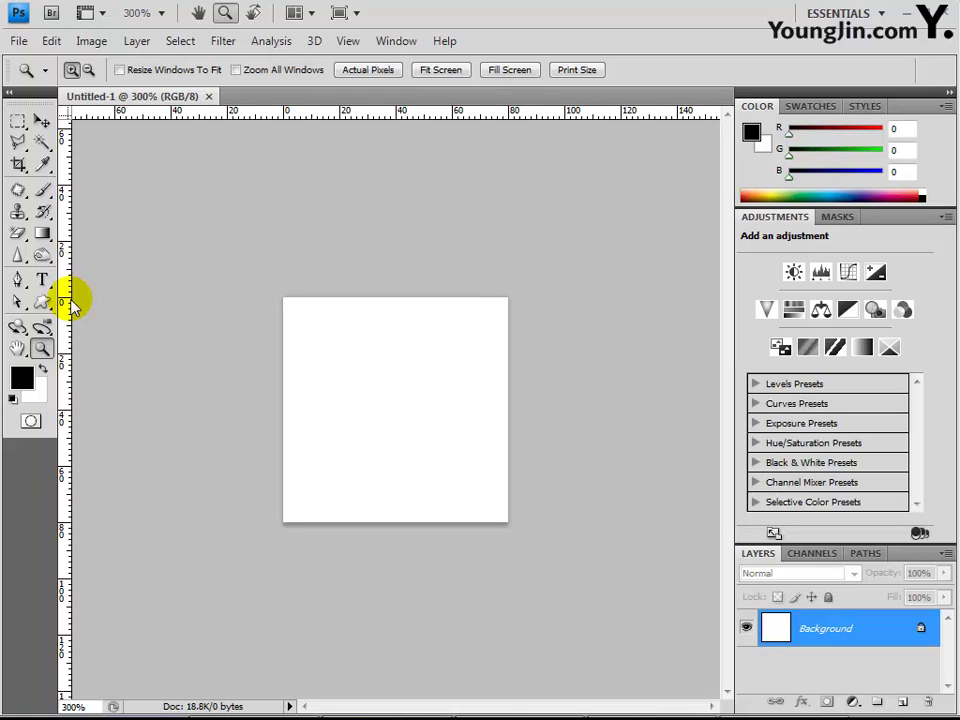
pyautogui.moveTo(70, 302); pyautogui.dragTo(392, 339)
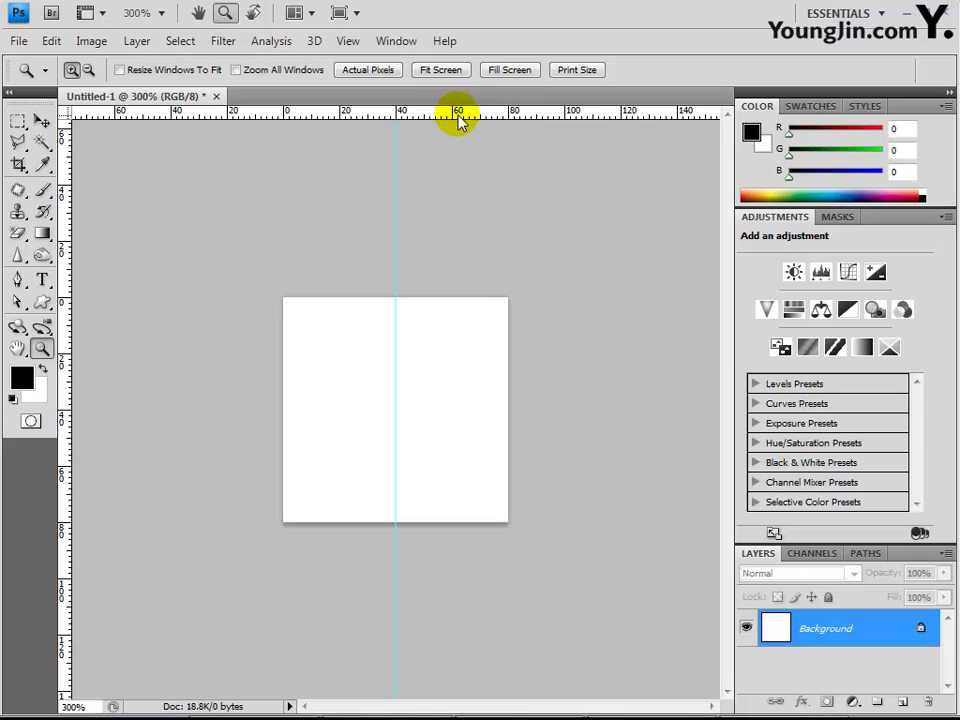
pyautogui.moveTo(458, 118); pyautogui.dragTo(447, 409)
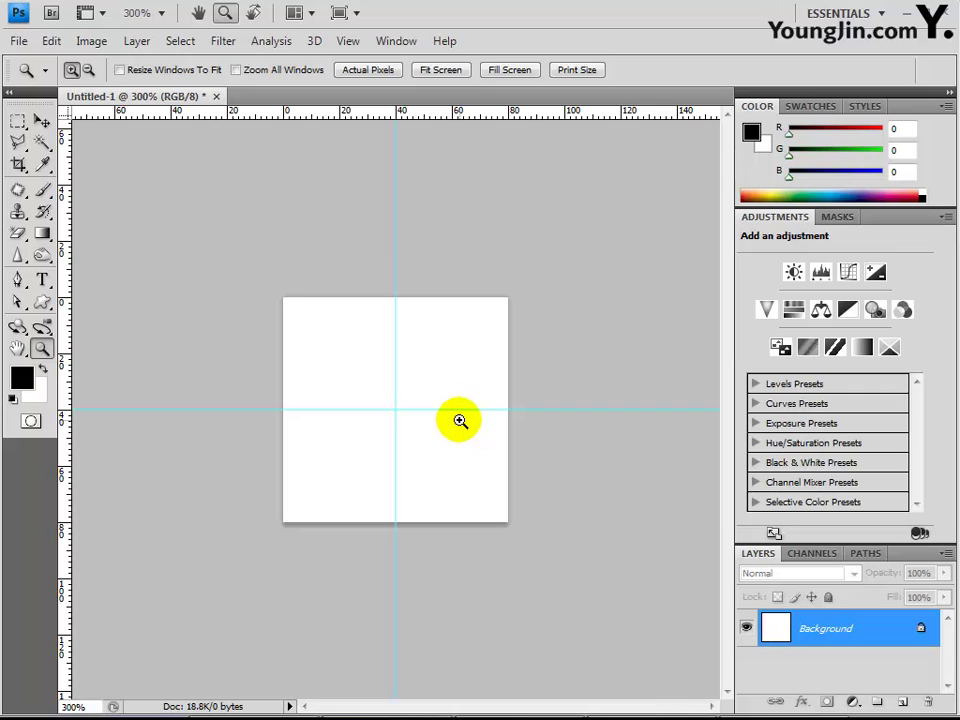
# Make a square marquee selection of about 40 by 40 px centred on the intersection of the guides
pyautogui.click(22, 123)
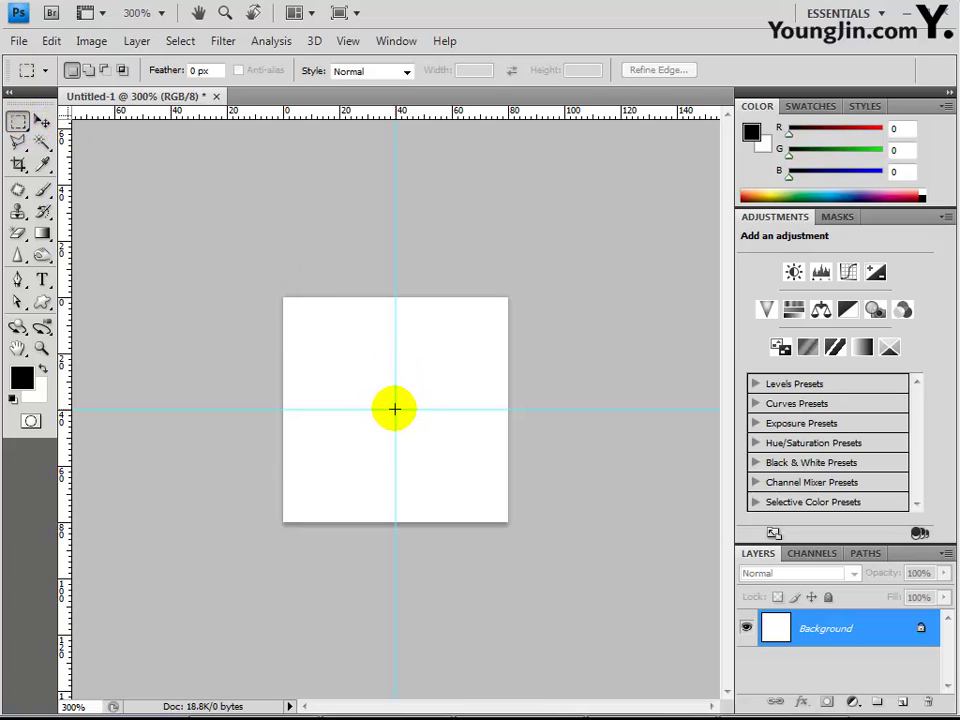
pyautogui.moveTo(395, 408); pyautogui.dragTo(321, 355)
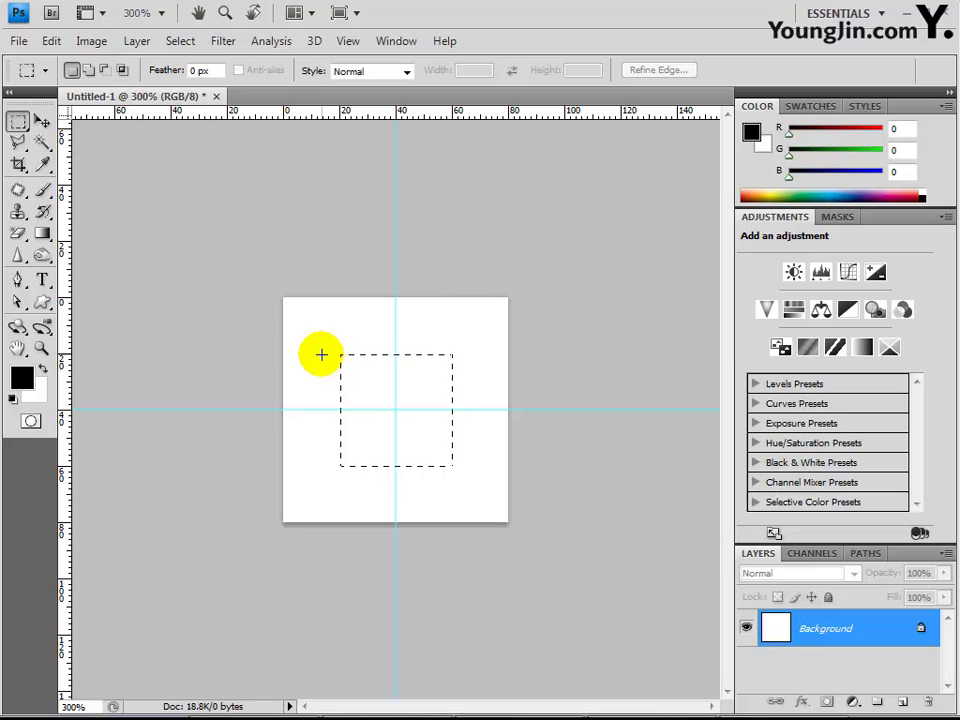
pyautogui.moveTo(329, 358); pyautogui.dragTo(340, 354)
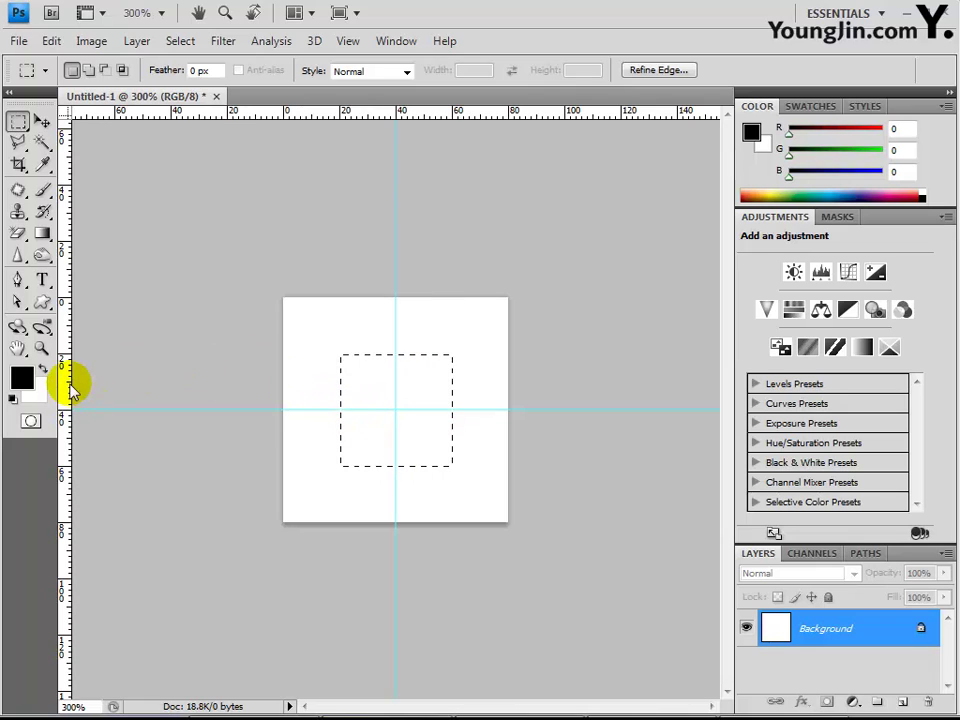
# Place guides along all four edges of the square selection, at 20 and 60 px in both directions, and deselect
pyautogui.moveTo(71, 381); pyautogui.dragTo(452, 396)
pyautogui.hotkey('ctrl', 'z')
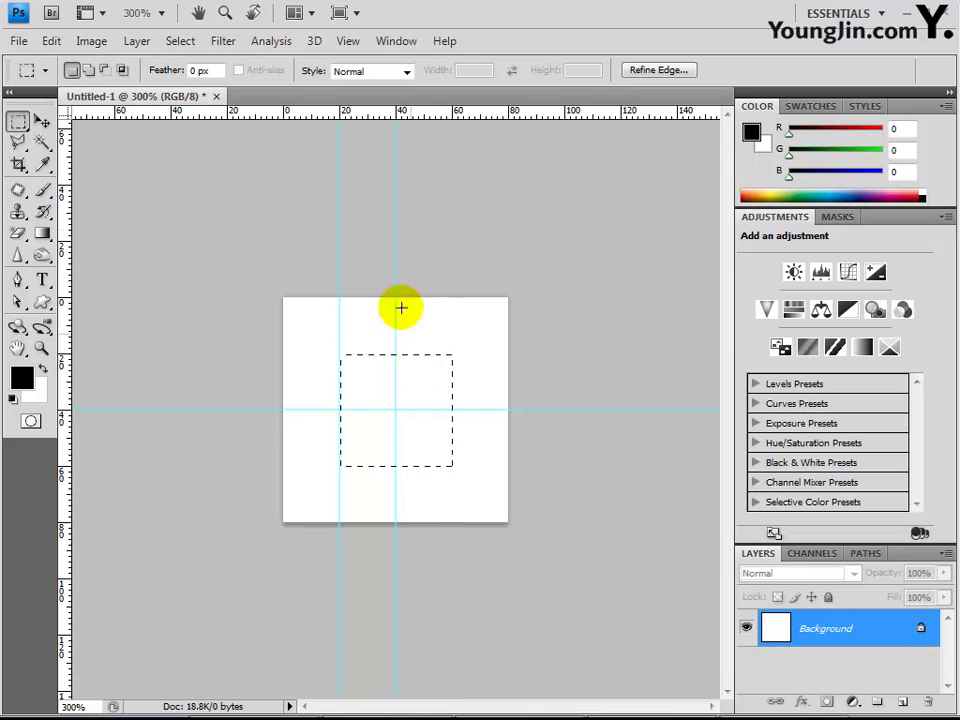
pyautogui.moveTo(420, 116); pyautogui.dragTo(405, 353)
pyautogui.moveTo(470, 118); pyautogui.dragTo(437, 466)
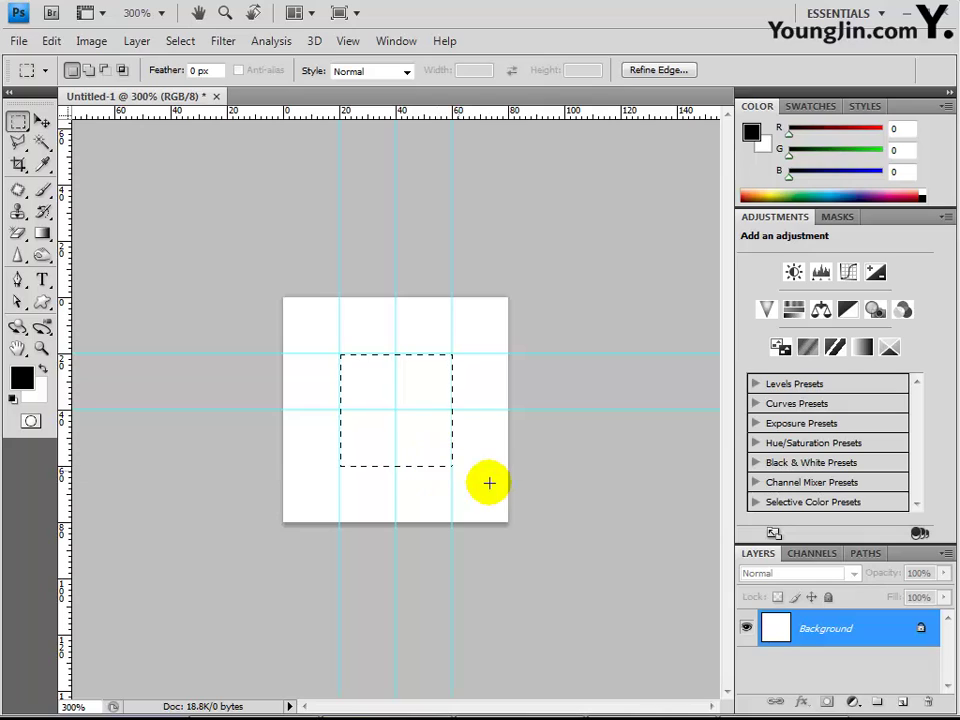
pyautogui.click(407, 421)
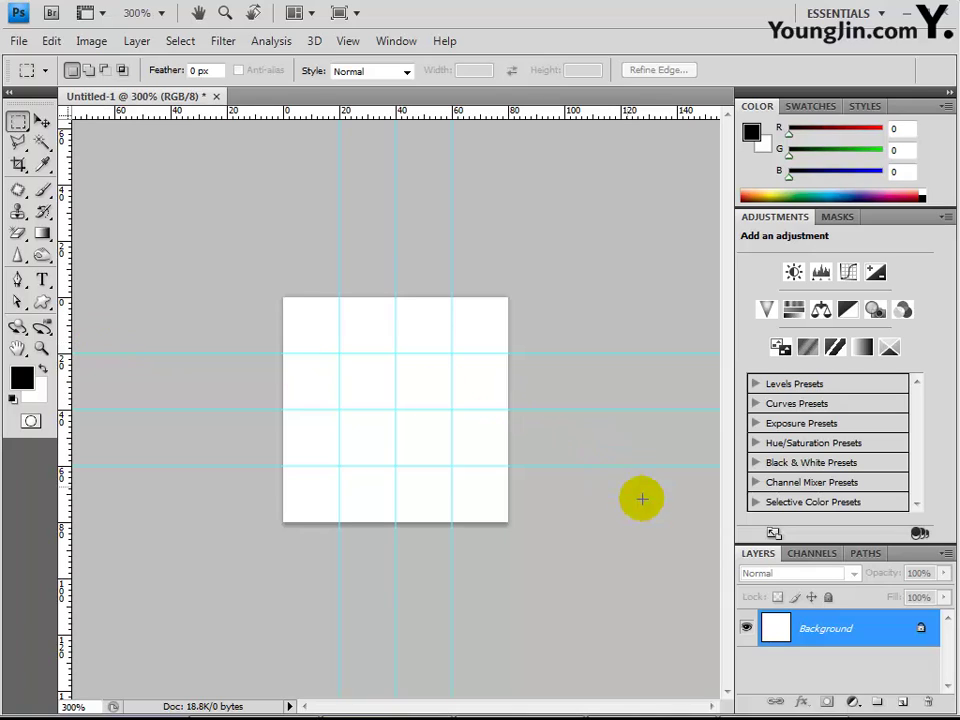
# Add a new layer above the Background and choose the Custom Shape tool
pyautogui.click(899, 701)
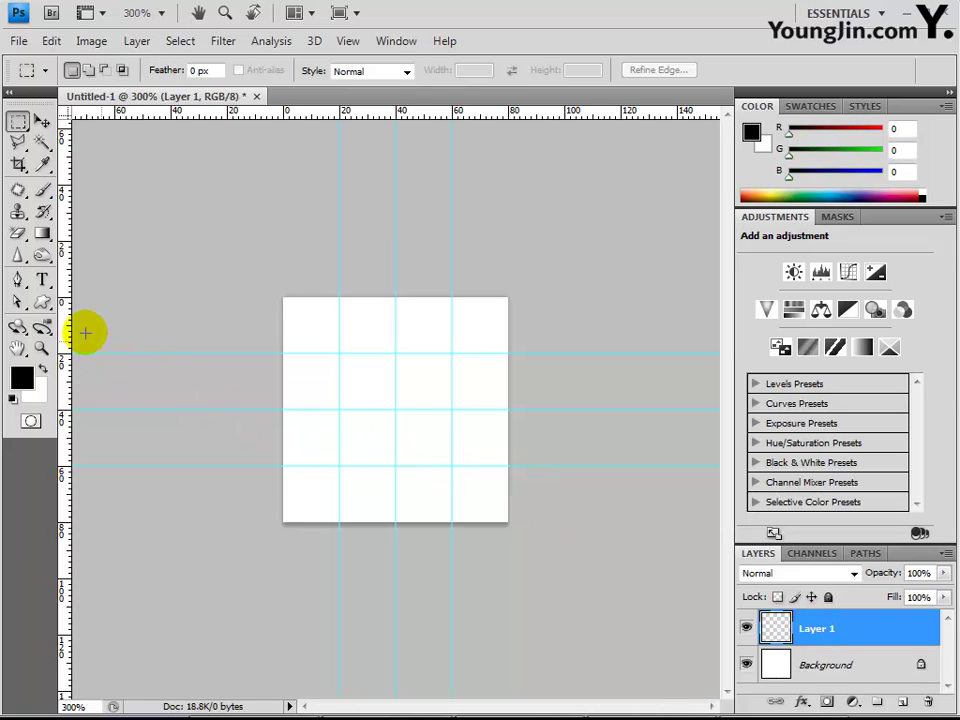
pyautogui.click(43, 301)
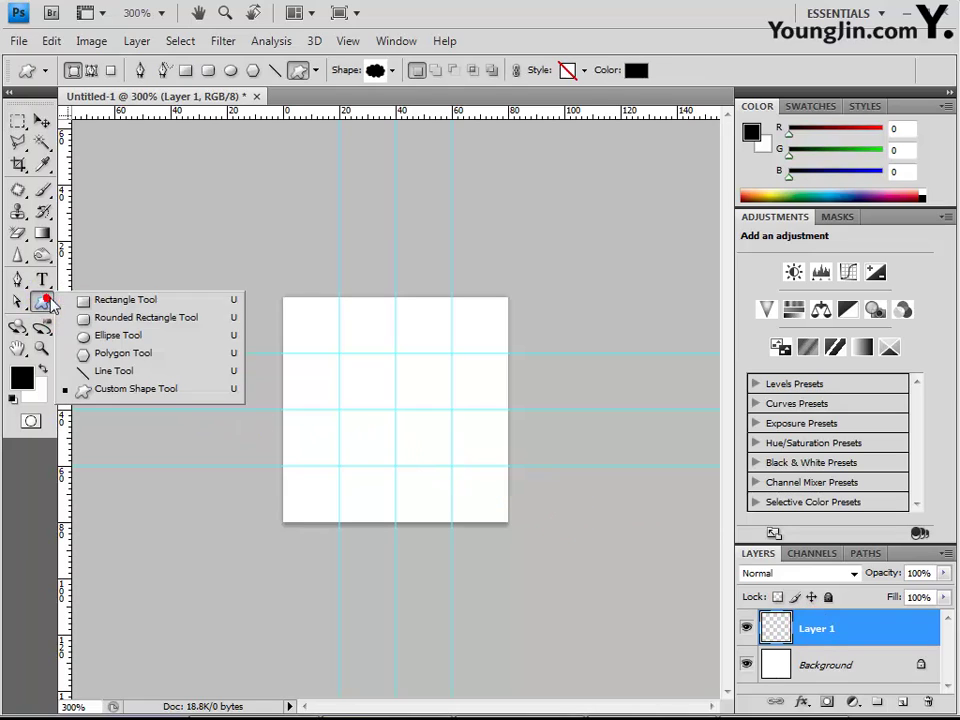
pyautogui.click(178, 401)
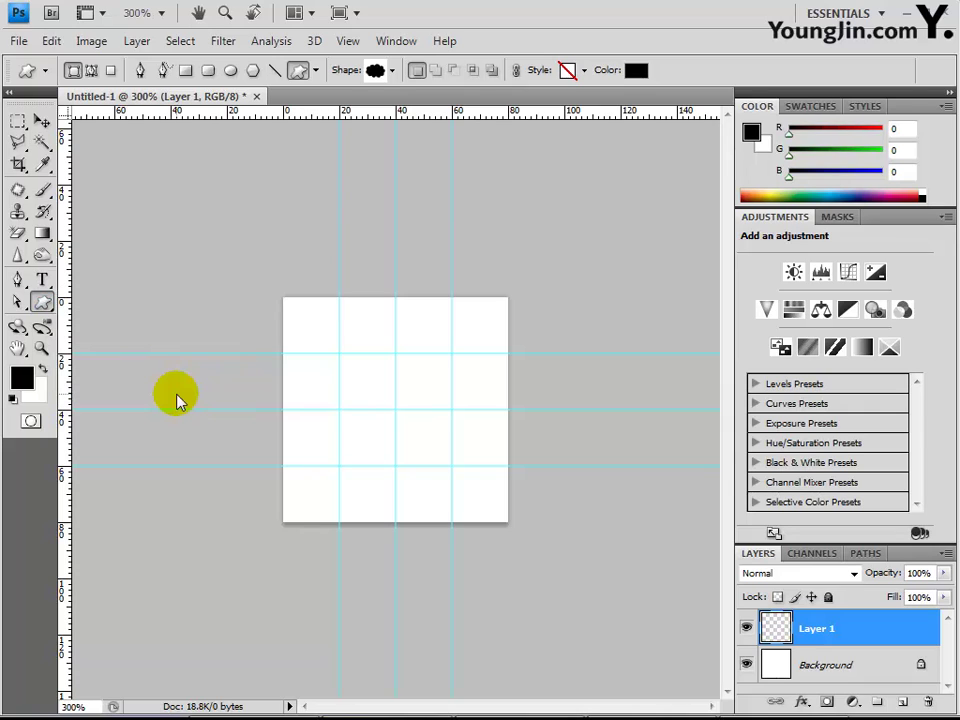
# Set the foreground colour to #0078ff
pyautogui.click(19, 379)
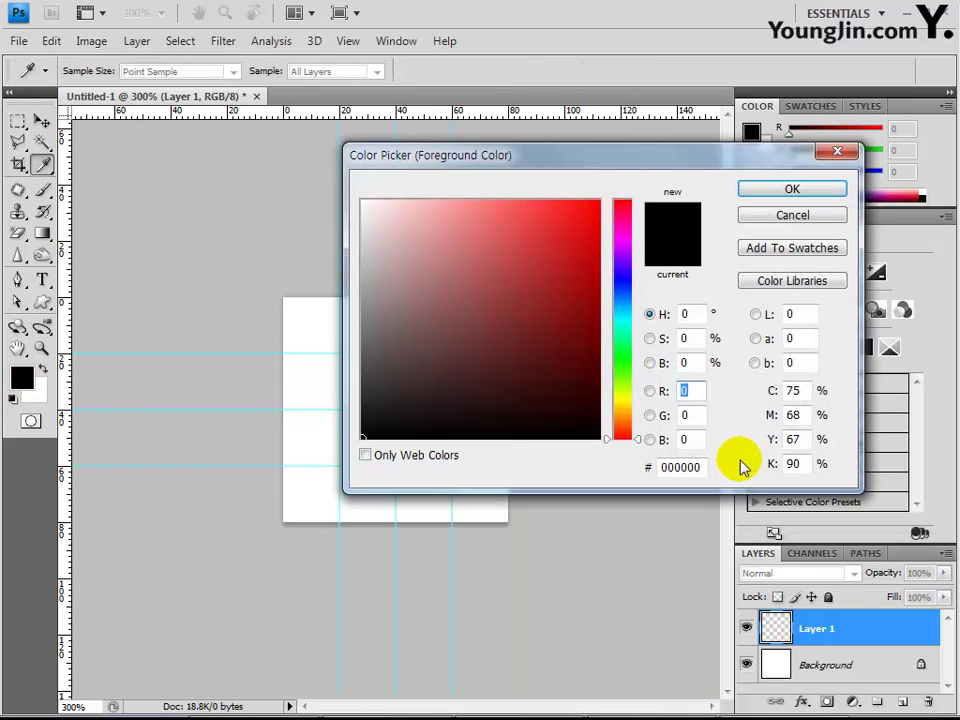
pyautogui.moveTo(702, 467); pyautogui.dragTo(645, 467)
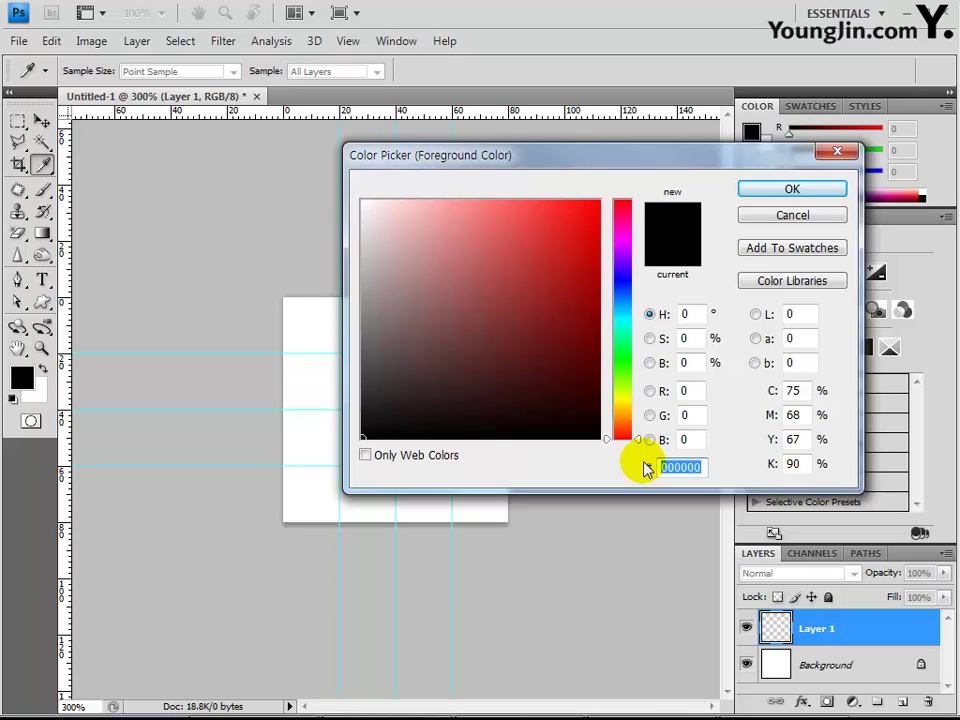
pyautogui.write('00')
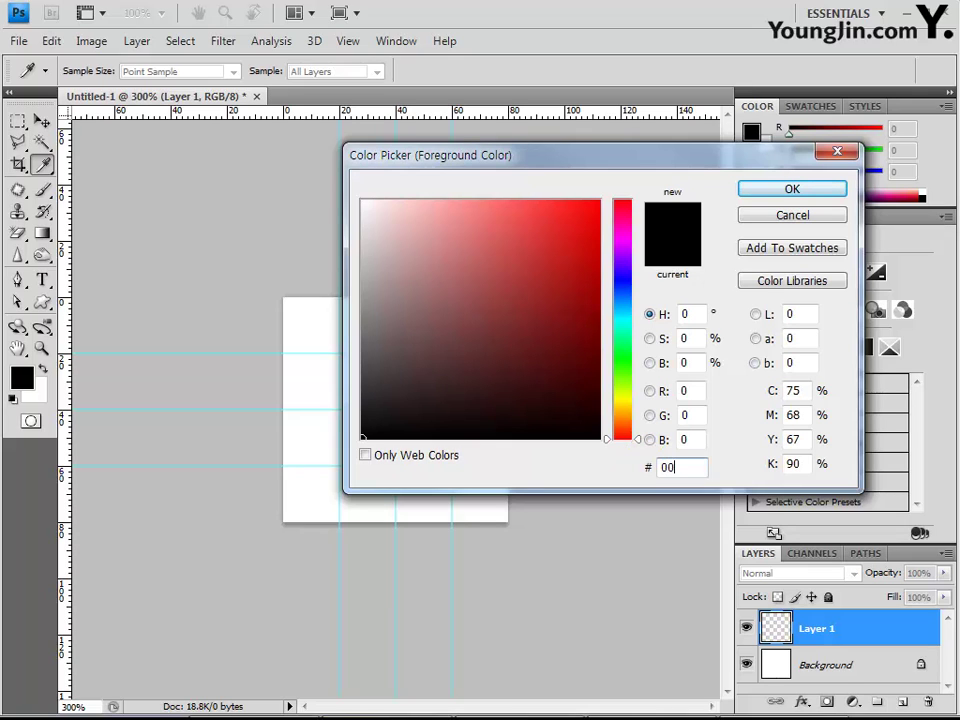
pyautogui.write('78ff')
pyautogui.press('Return')
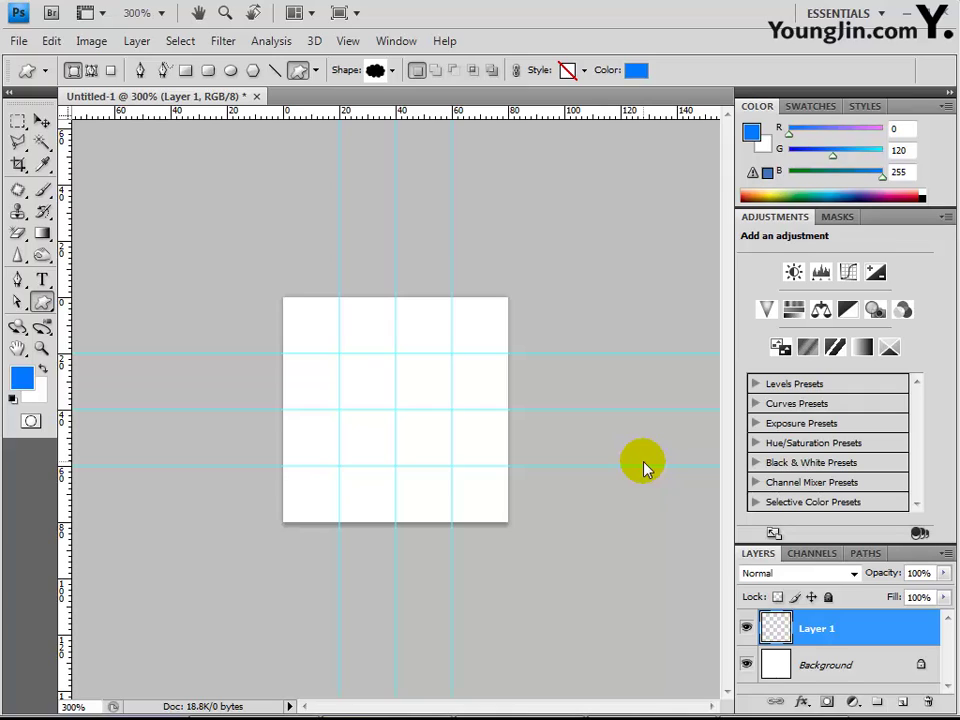
# Draw a solid diamond custom shape about 14 px wide in Fill Pixels mode, centred on the canvas
pyautogui.click(112, 71)
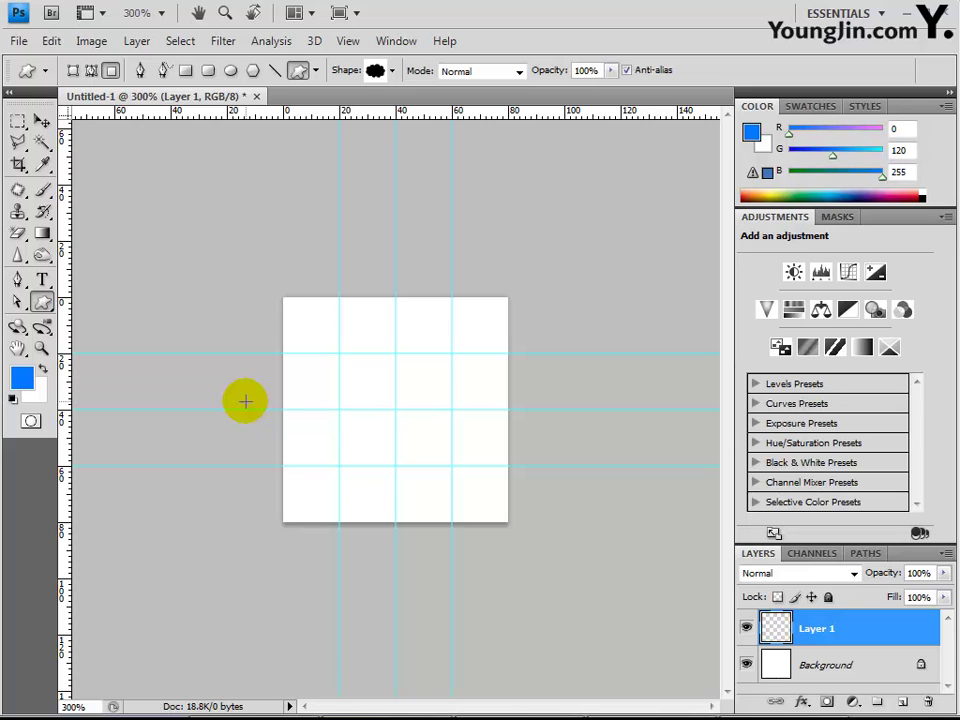
pyautogui.click(391, 70)
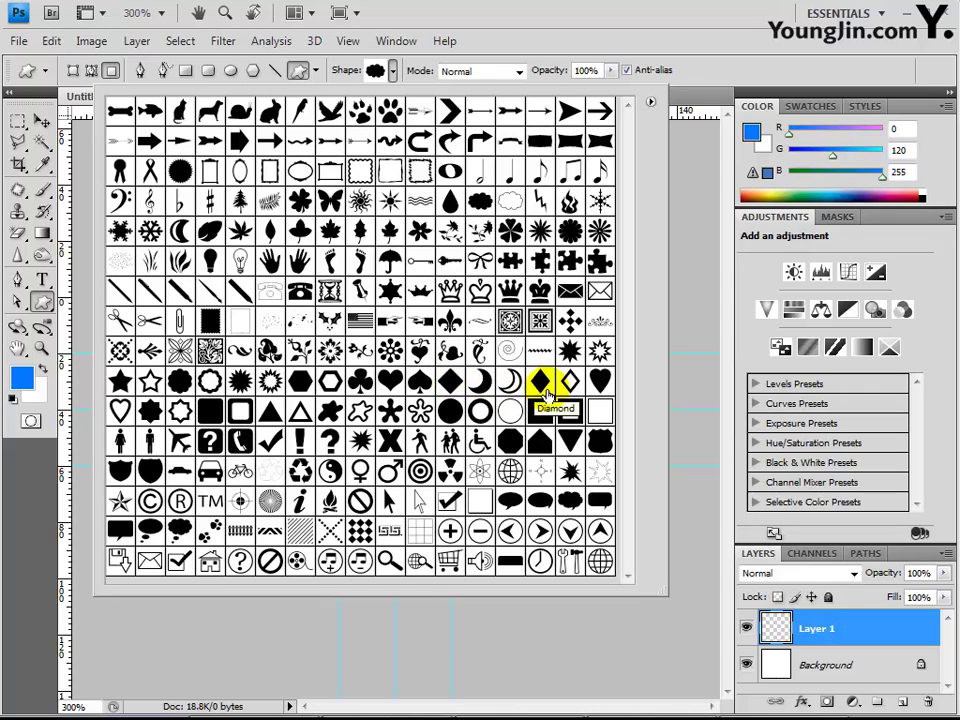
pyautogui.click(449, 384)
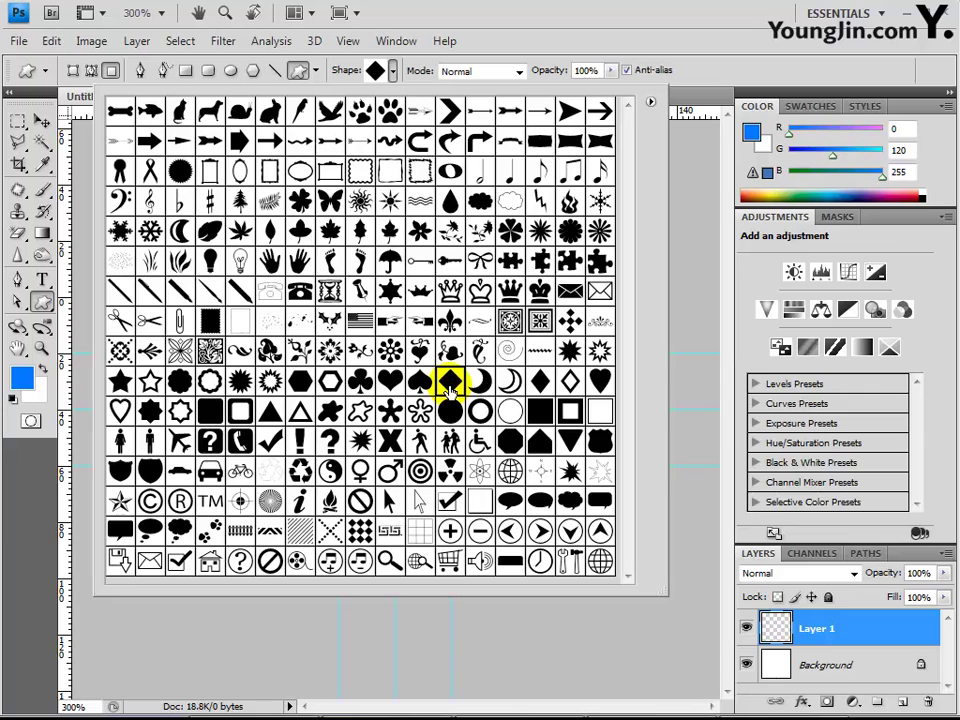
pyautogui.doubleClick(449, 386)
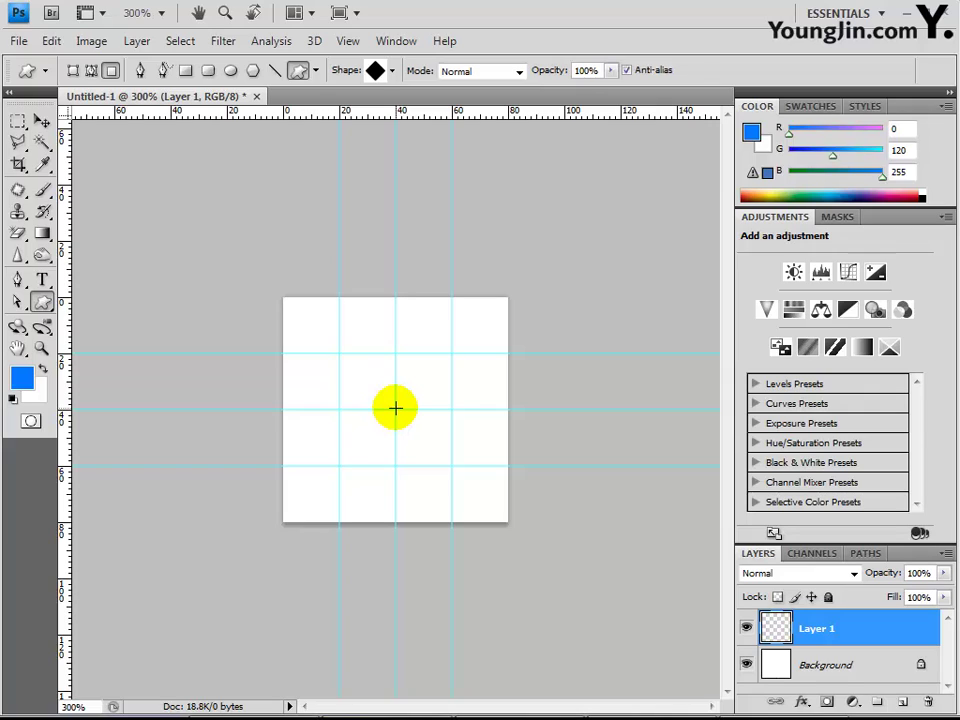
pyautogui.moveTo(395, 408); pyautogui.dragTo(375, 382)
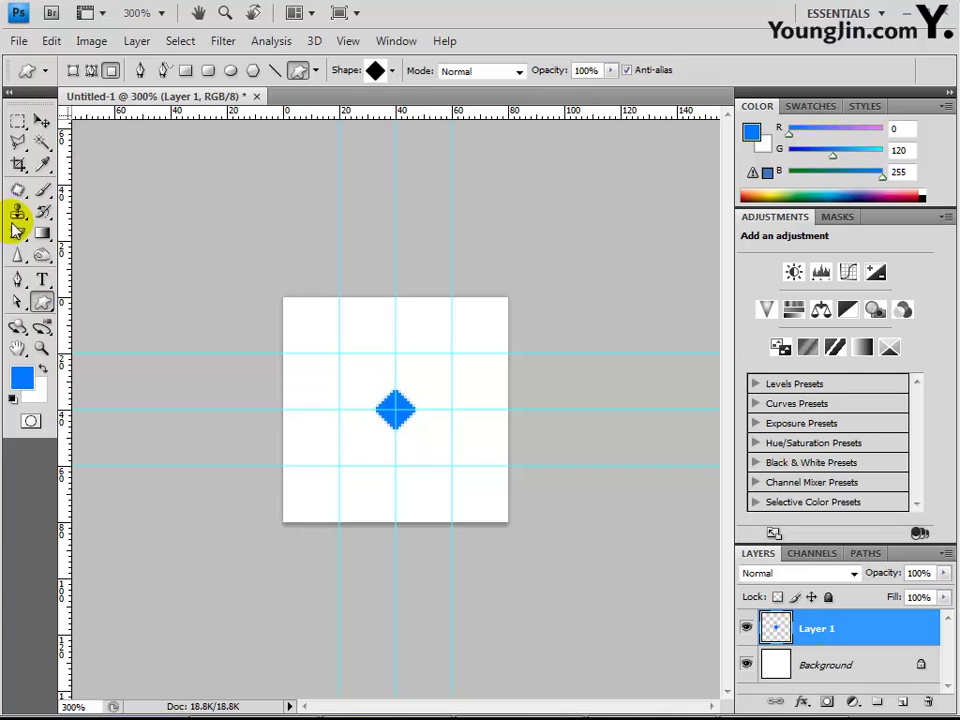
# Duplicate the diamond onto the upper-left and upper-right guide intersections of the canvas
pyautogui.click(41, 121)
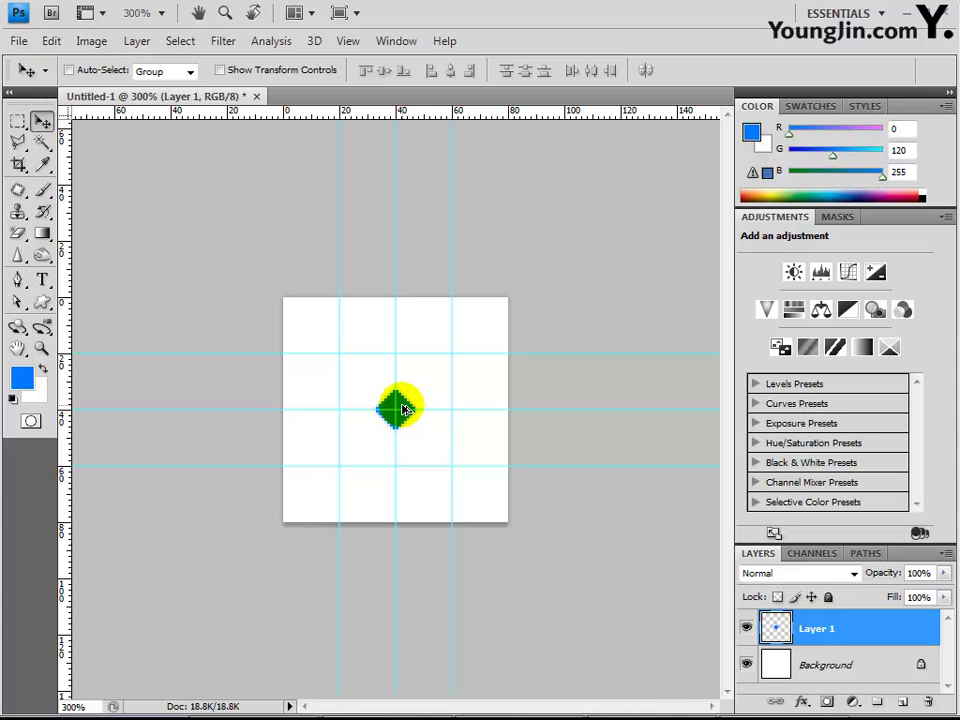
pyautogui.moveTo(377, 396); pyautogui.dragTo(344, 351)
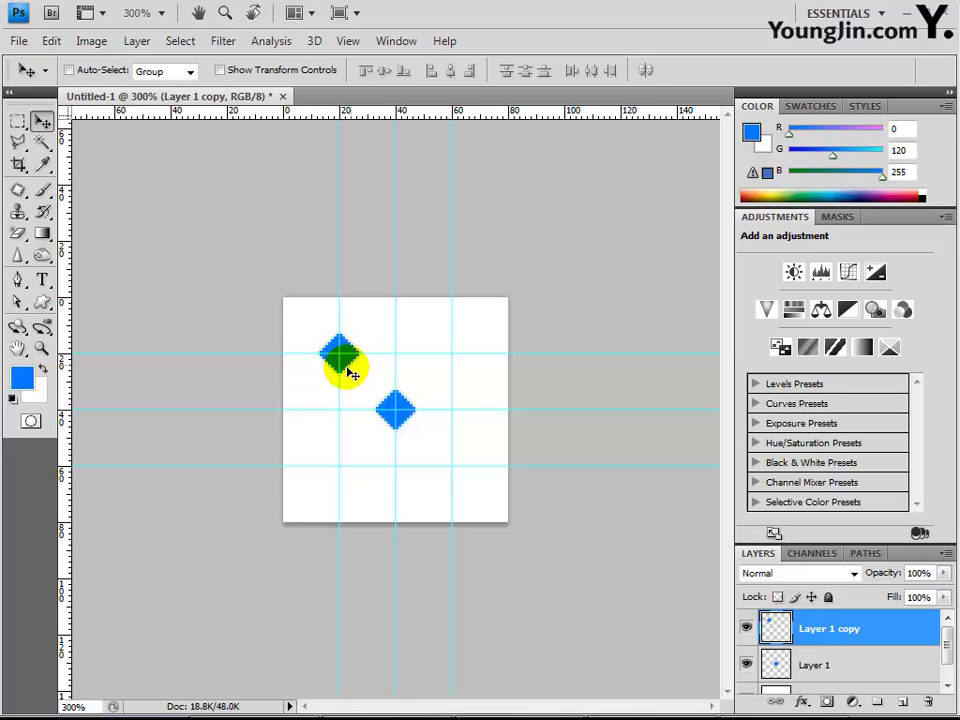
pyautogui.moveTo(349, 349); pyautogui.dragTo(461, 344)
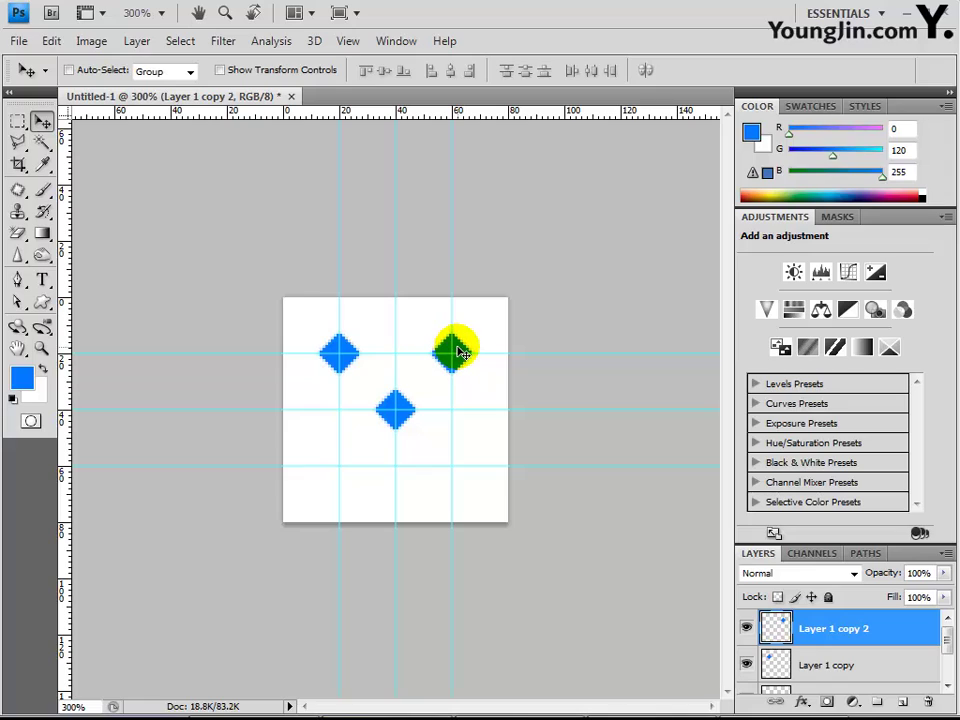
# Duplicate the upper-left diamond onto the lower-left guide intersection and copy that one onto the lower-right intersection
pyautogui.click(821, 672)
pyautogui.moveTo(341, 348); pyautogui.dragTo(345, 461)
pyautogui.click(746, 626)
pyautogui.click(816, 664)
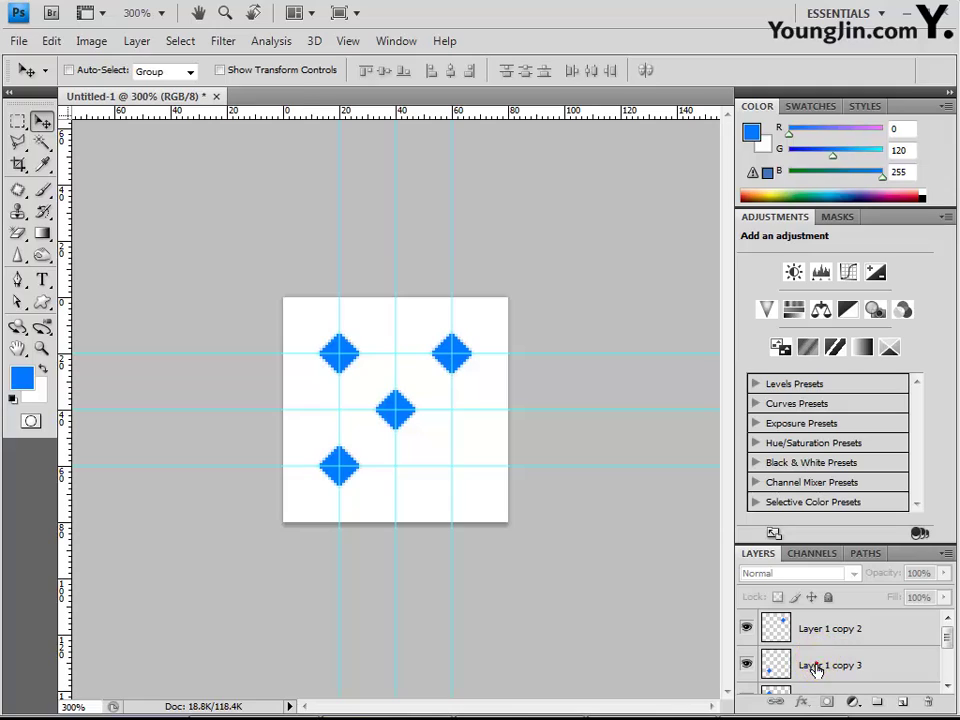
pyautogui.click(815, 665)
pyautogui.click(354, 457)
pyautogui.moveTo(354, 465); pyautogui.dragTo(458, 467)
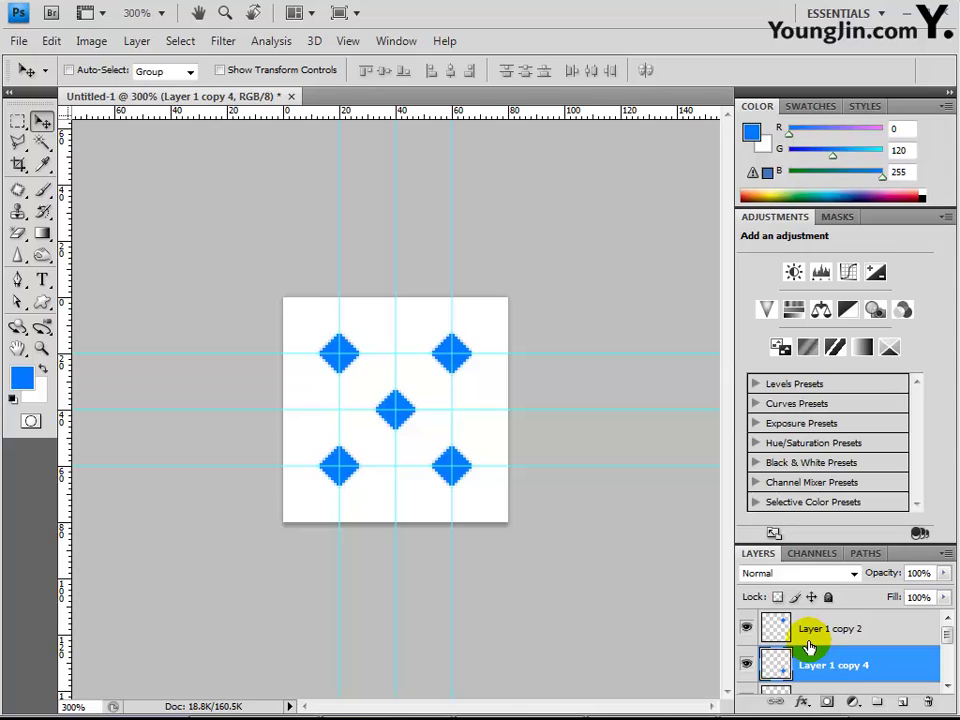
# Hide the Background layer so the diamonds sit on transparency
pyautogui.scroll(-4, 810, 647)
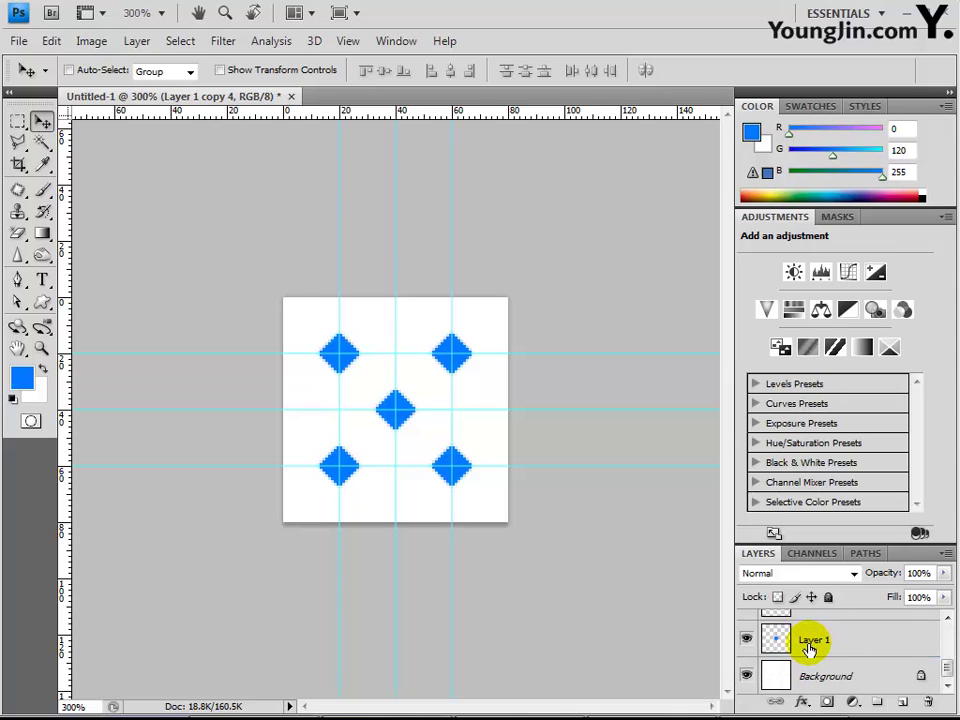
pyautogui.click(747, 676)
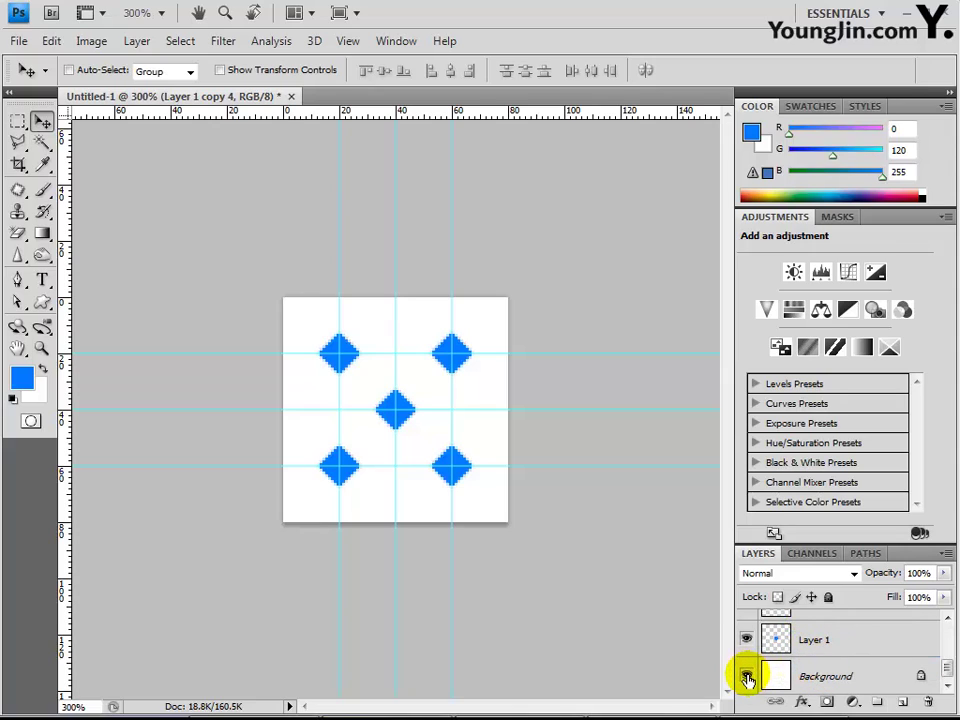
pyautogui.click(747, 677)
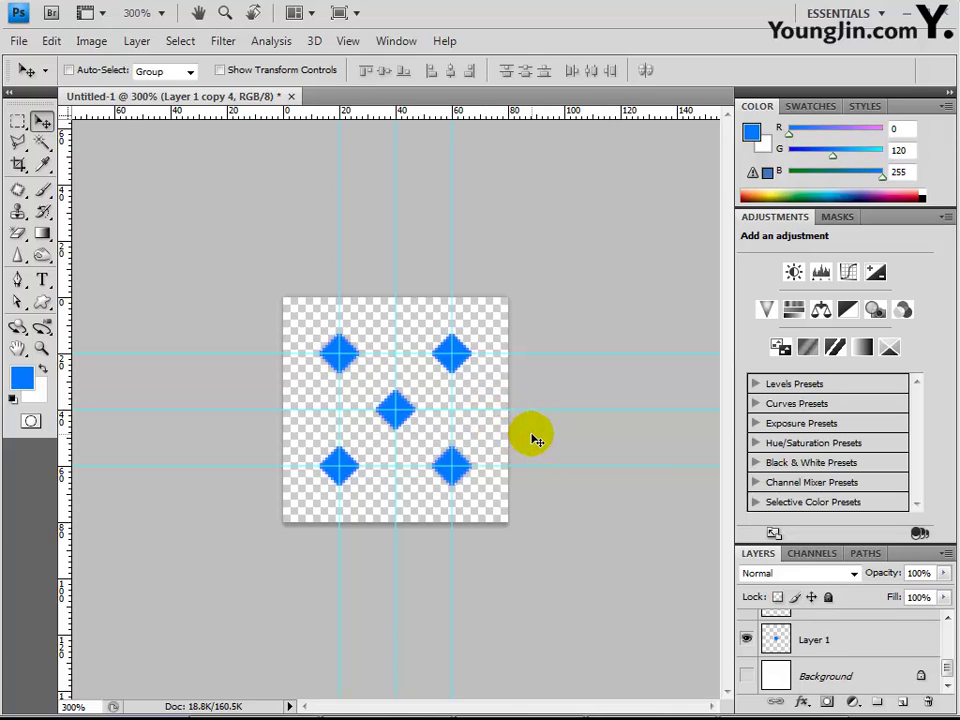
# Make a rectangular marquee selection from the upper-left diamond's centre to the lower-right diamond's centre, along the guide intersections
pyautogui.click(25, 124)
pyautogui.click(127, 124)
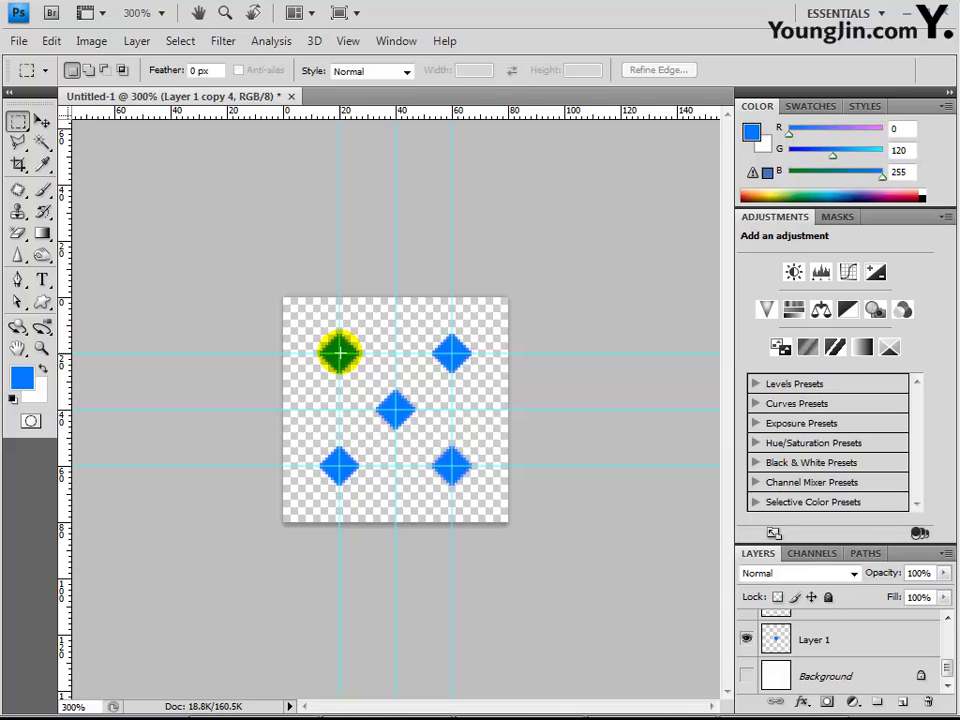
pyautogui.moveTo(340, 352); pyautogui.dragTo(452, 466)
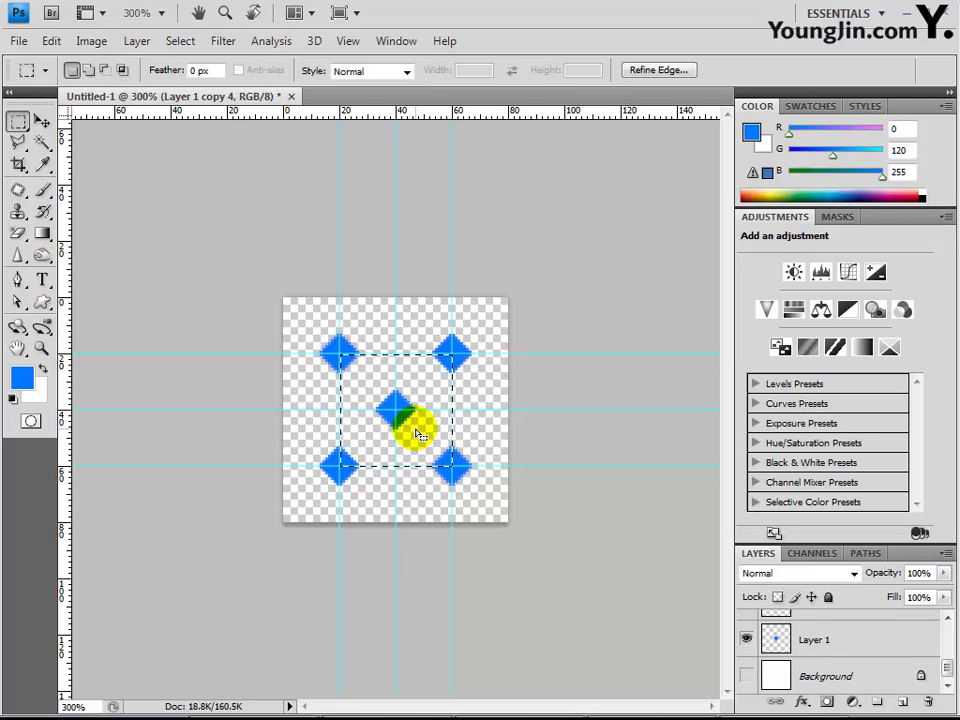
# Define the selected area as a pattern named 다이아몬드
pyautogui.click(51, 41)
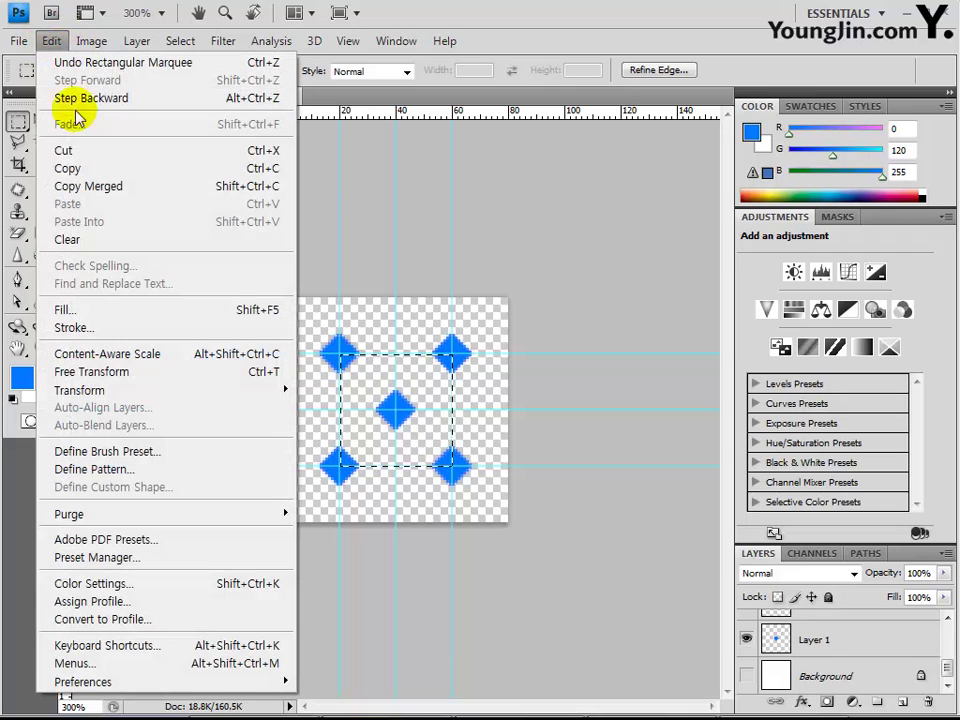
pyautogui.click(143, 470)
pyautogui.write('e')
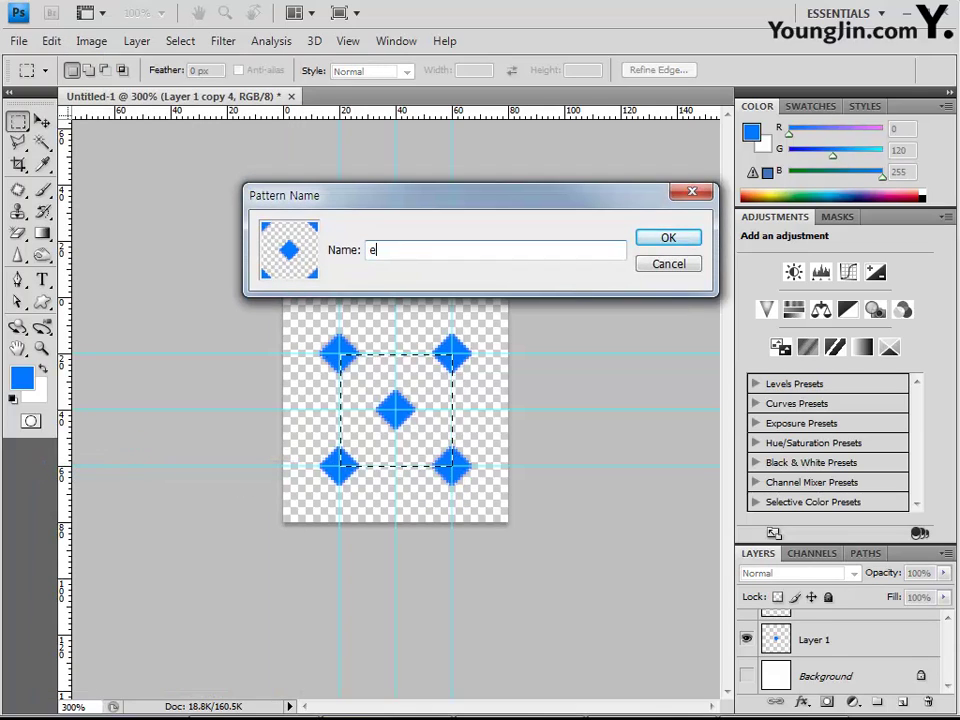
pyautogui.write('kdldkahsem')
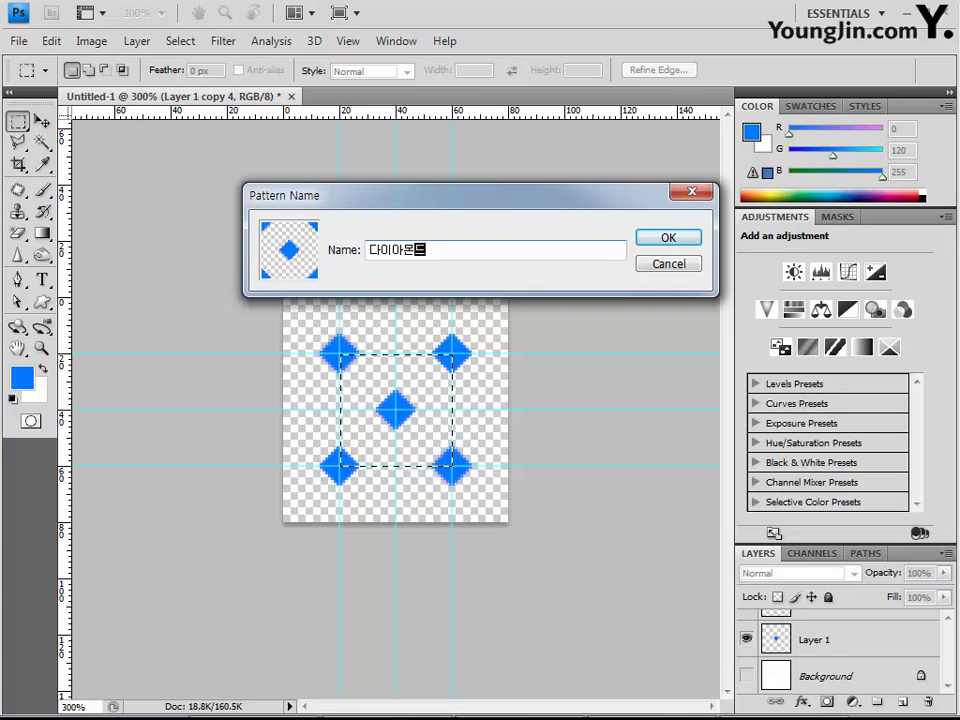
pyautogui.press('Return')
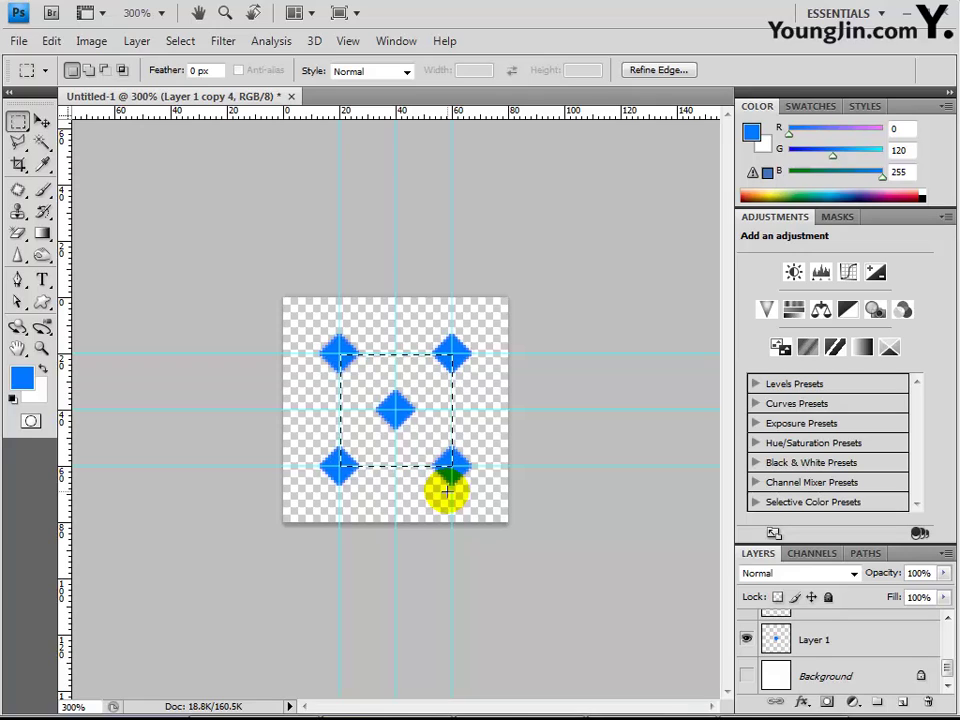
# Create a new document 450 × 450 pixels at 72 pixels/inch in RGB Color with a white background
pyautogui.click(18, 41)
pyautogui.click(33, 64)
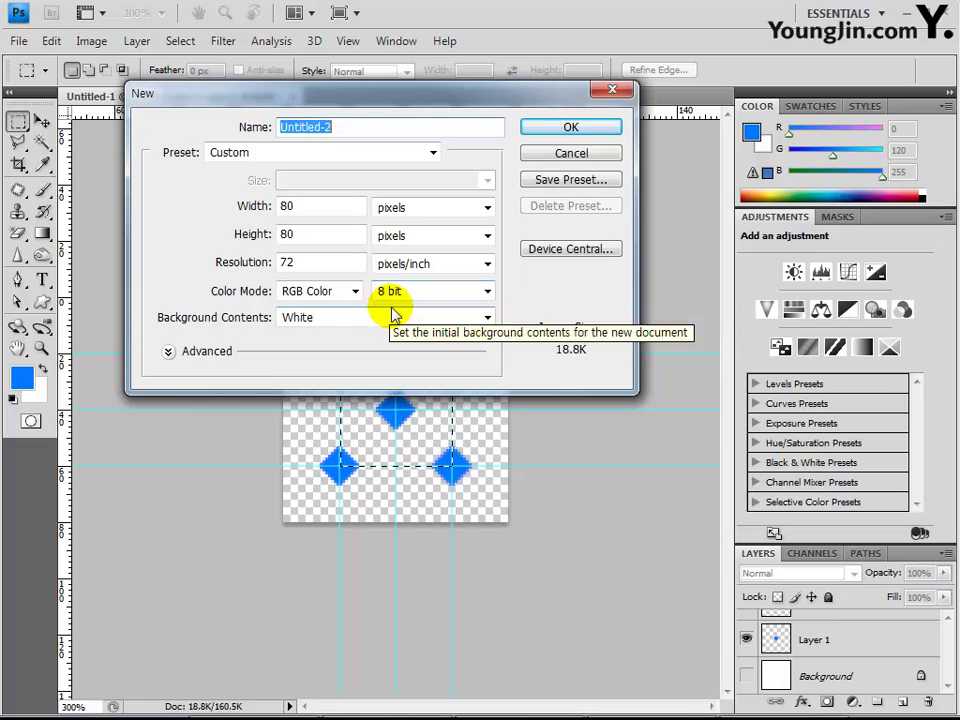
pyautogui.doubleClick(311, 205)
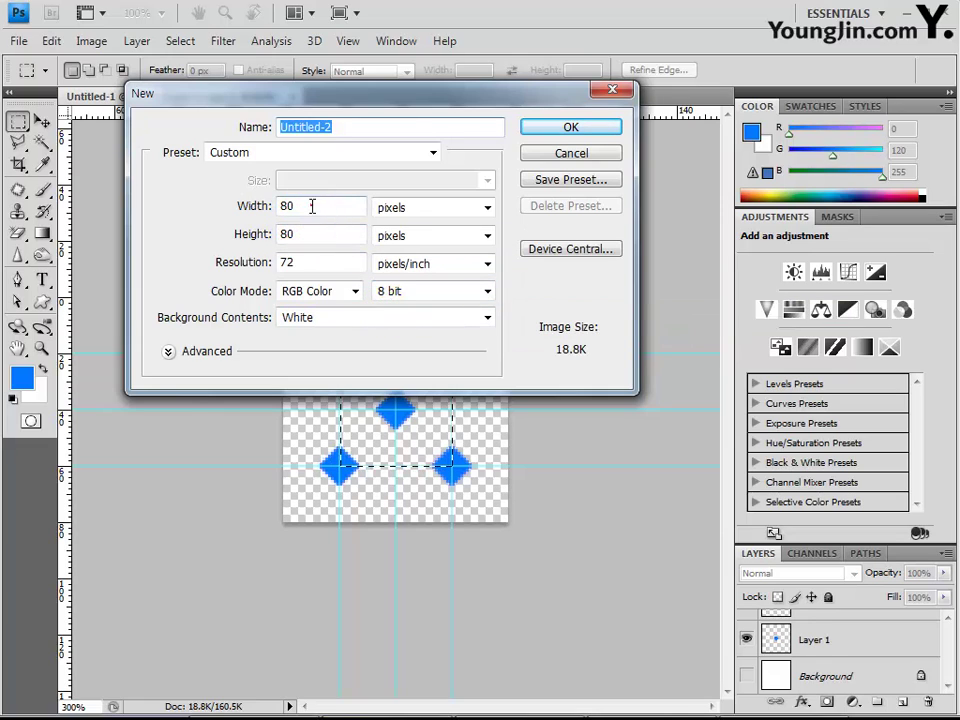
pyautogui.write('450')
pyautogui.press('Tab')
pyautogui.write('450')
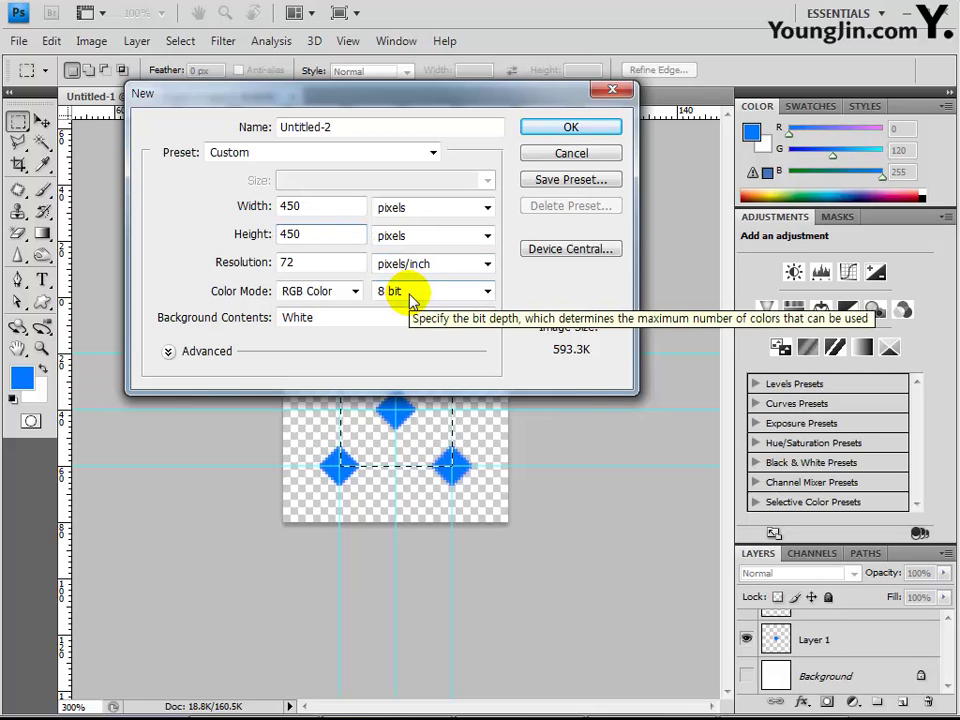
pyautogui.press('Escape')
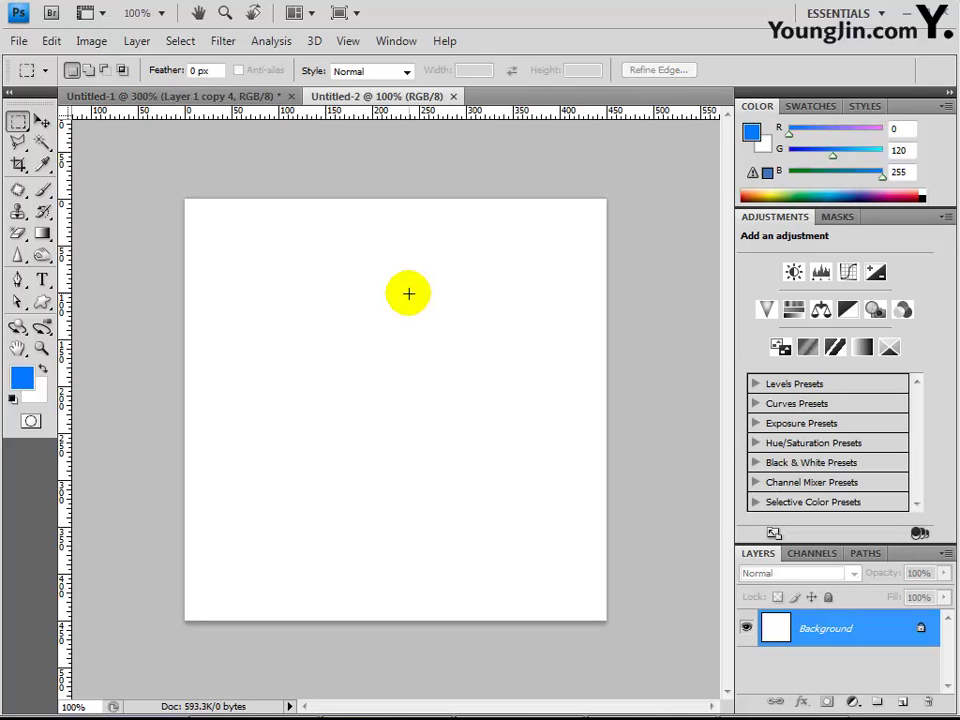
# Open the image 풍경.JPG from the Chapter04 folder
pyautogui.click(19, 41)
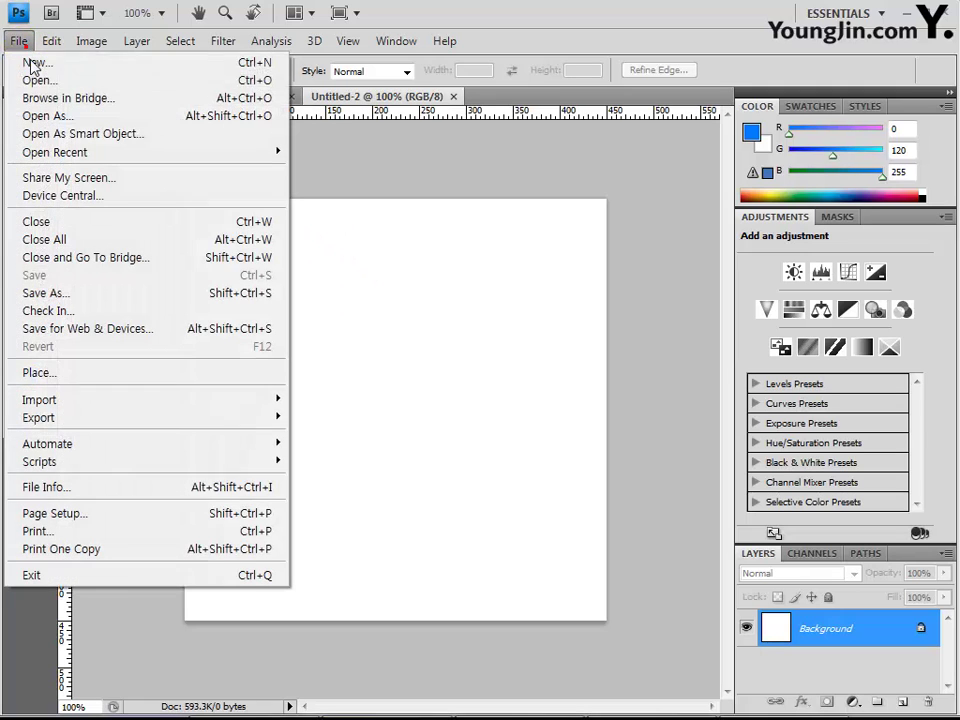
pyautogui.click(38, 80)
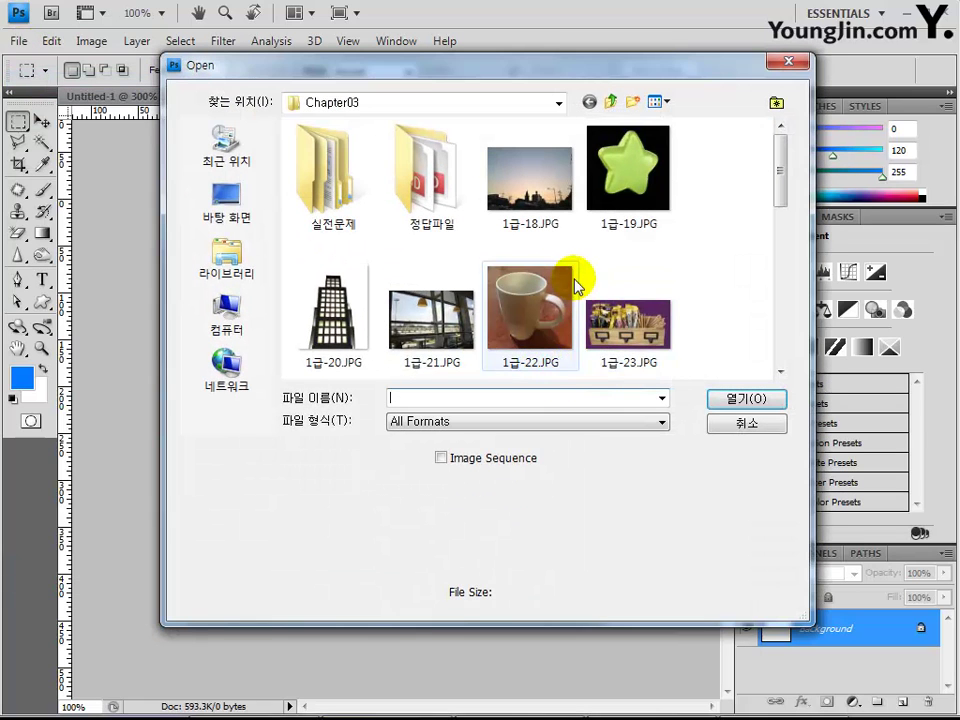
pyautogui.click(611, 102)
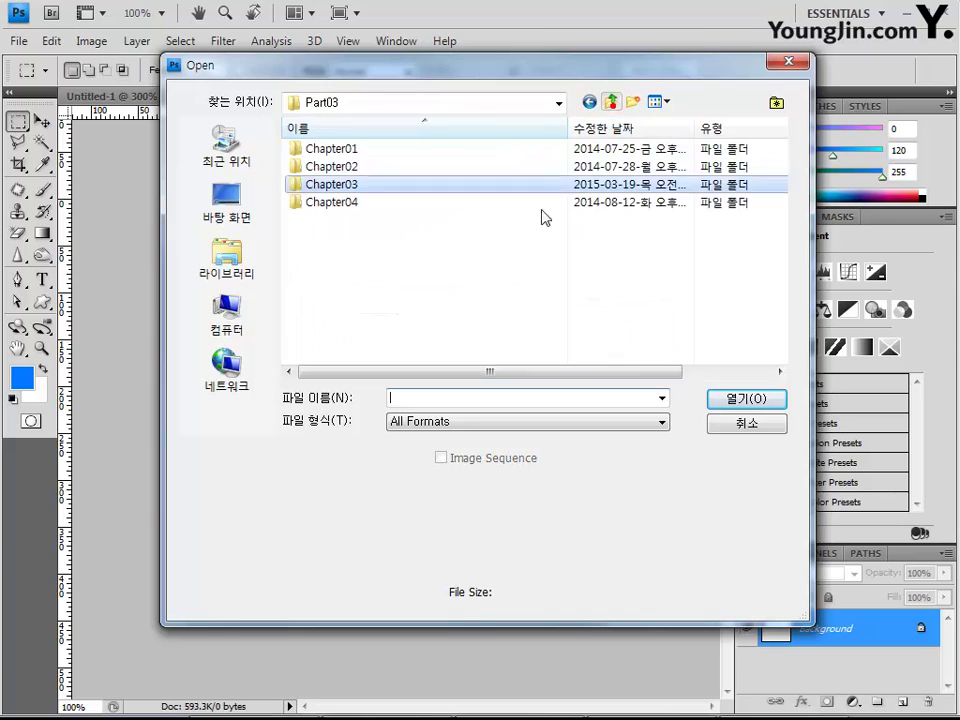
pyautogui.doubleClick(372, 204)
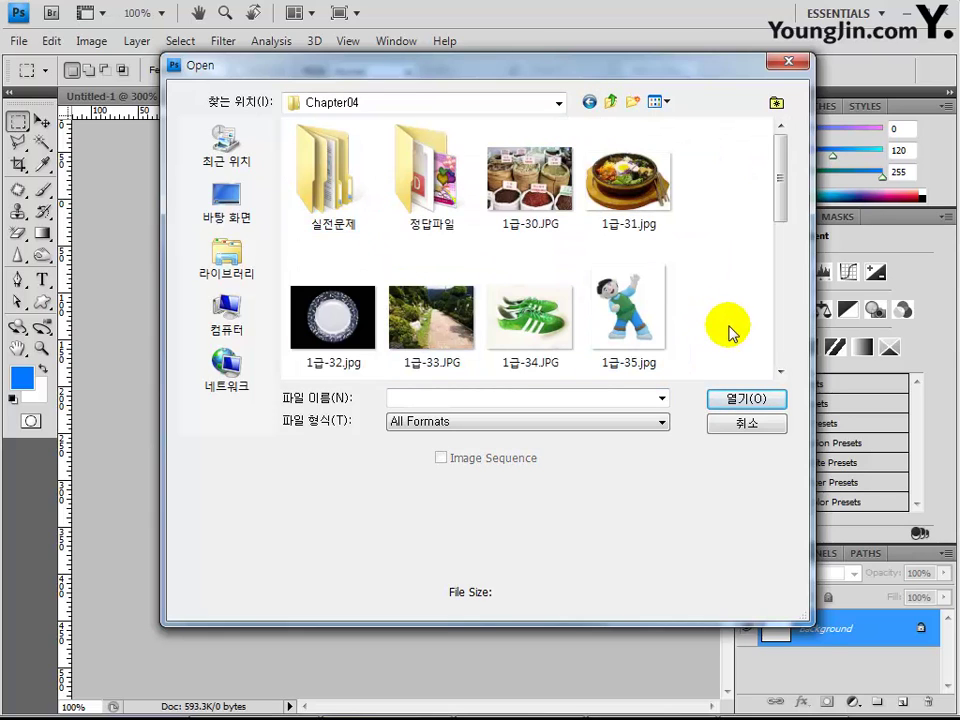
pyautogui.scroll(-3, 730, 333)
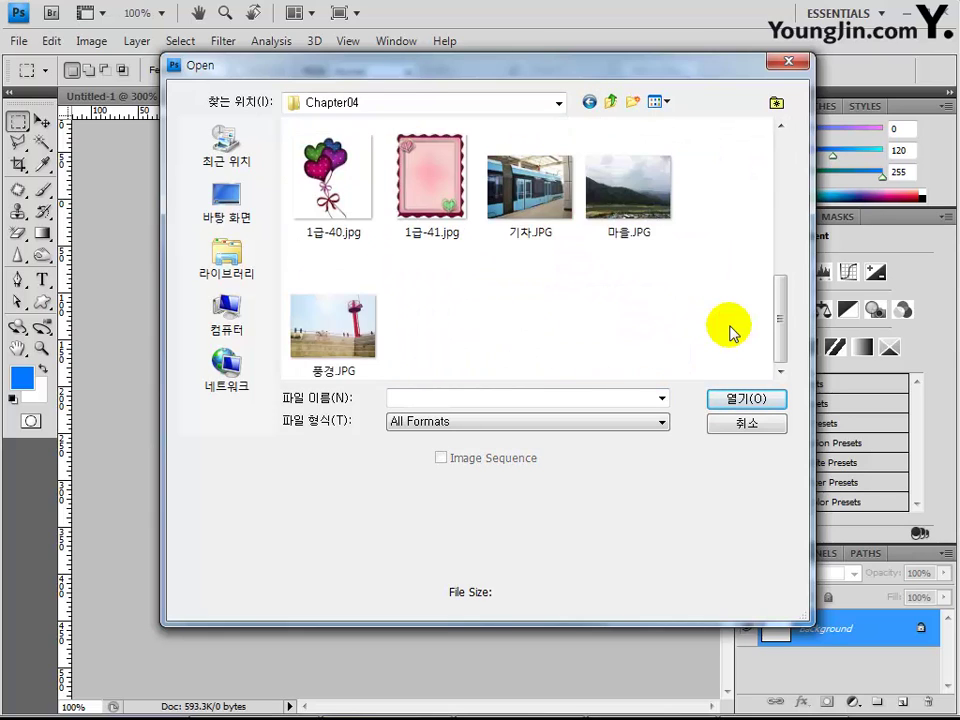
pyautogui.click(341, 339)
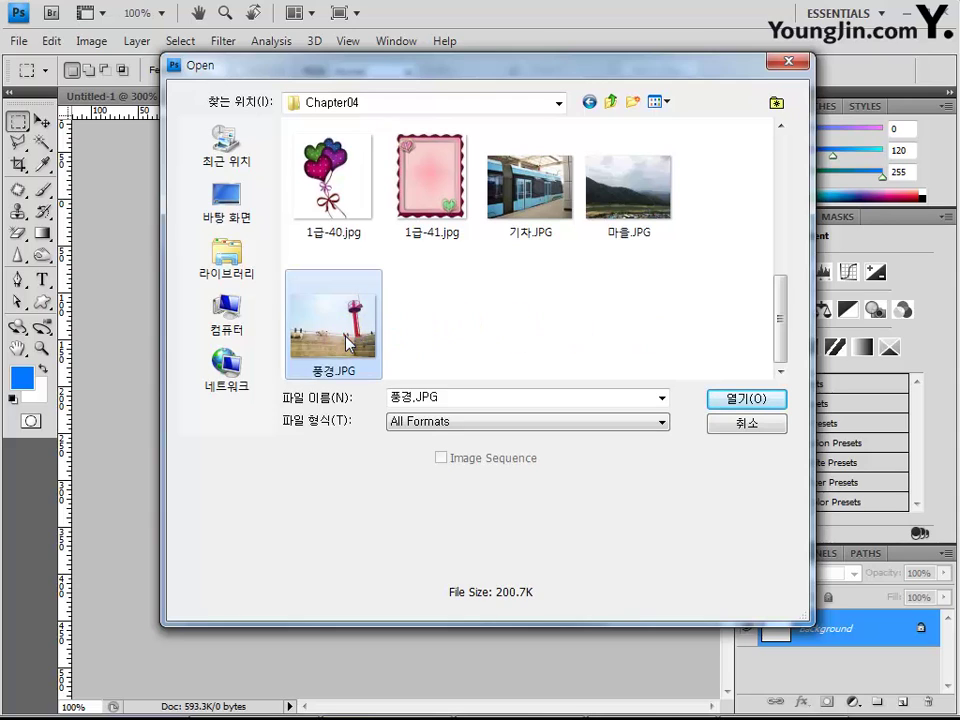
pyautogui.click(720, 397)
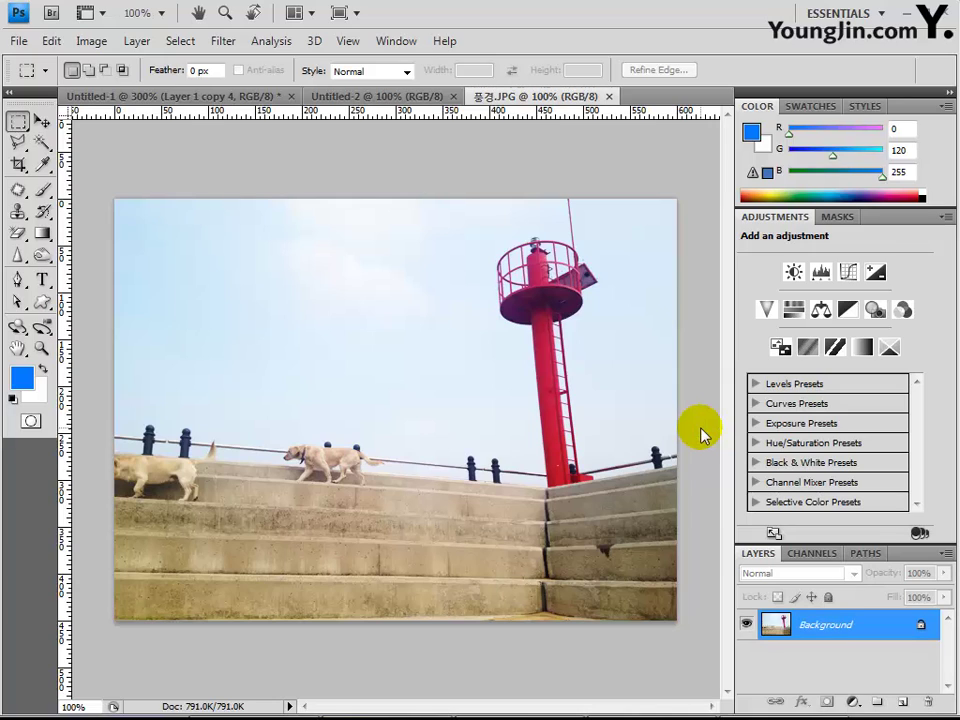
# Copy the entire 풍경.JPG photo and paste it into the Untitled-2 document
pyautogui.hotkey('ctrl', 'a')
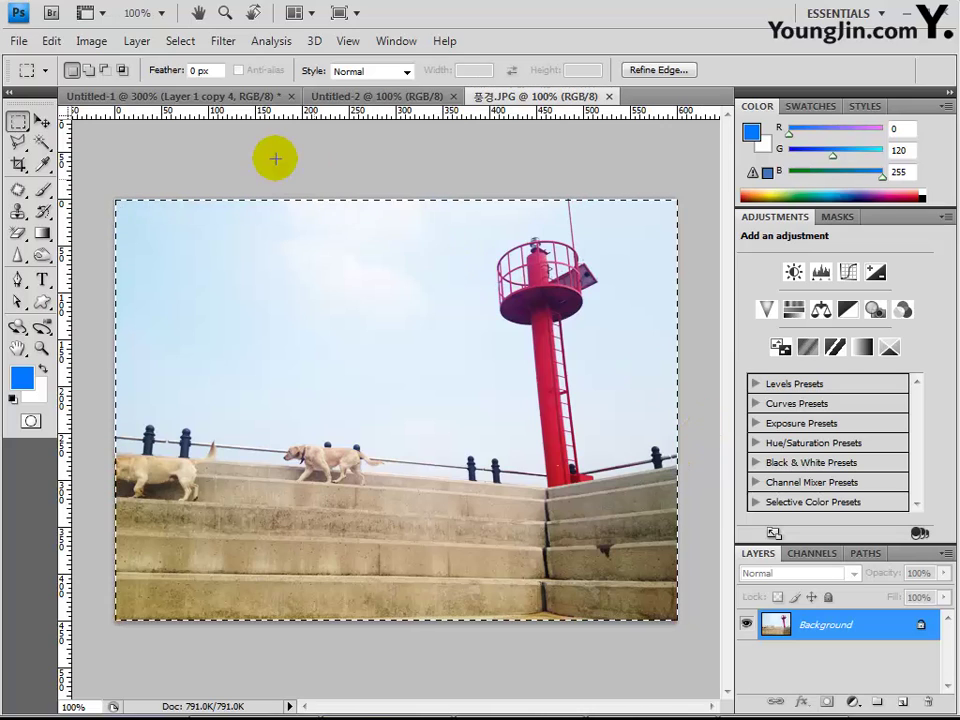
pyautogui.click(205, 96)
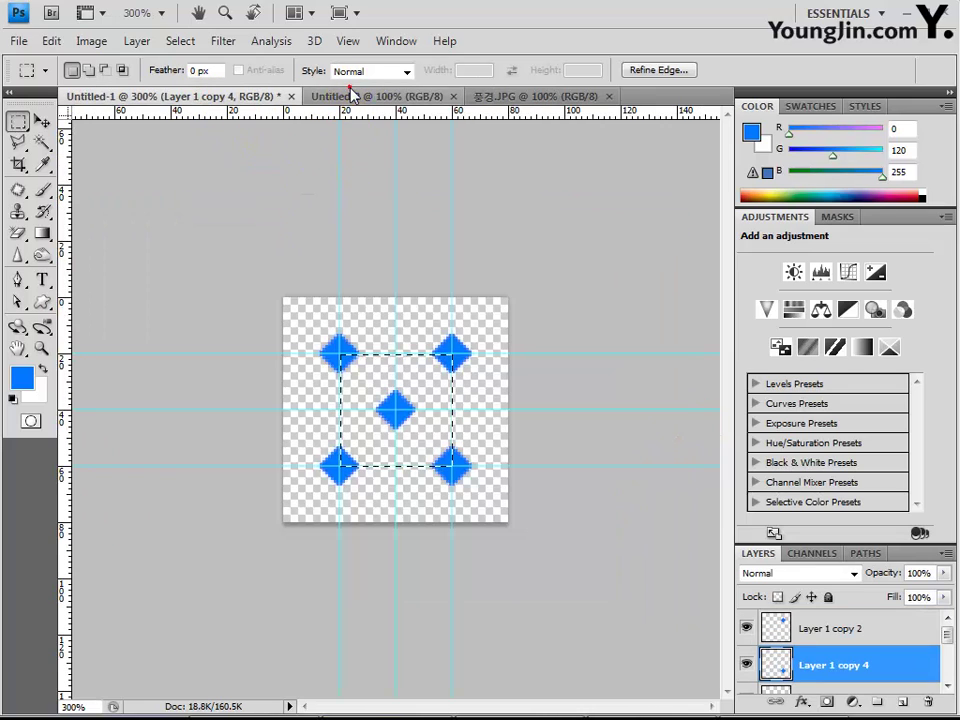
pyautogui.click(358, 97)
pyautogui.hotkey('ctrl', 'v')
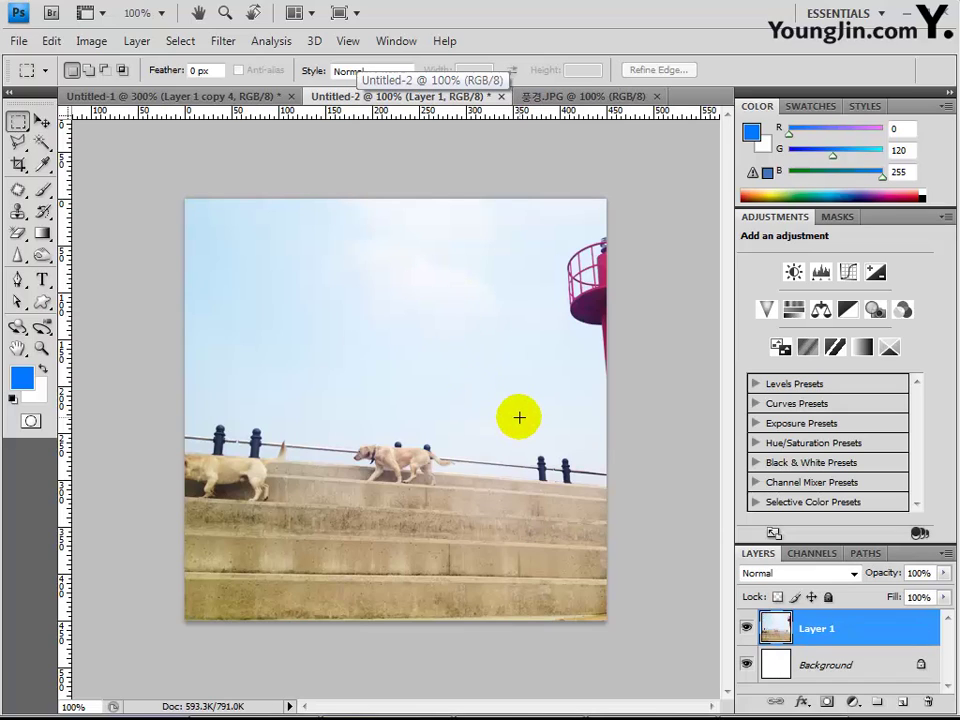
# Move the pasted photo to the left until the whole red tower lies inside the canvas and only one dog remains
pyautogui.click(43, 122)
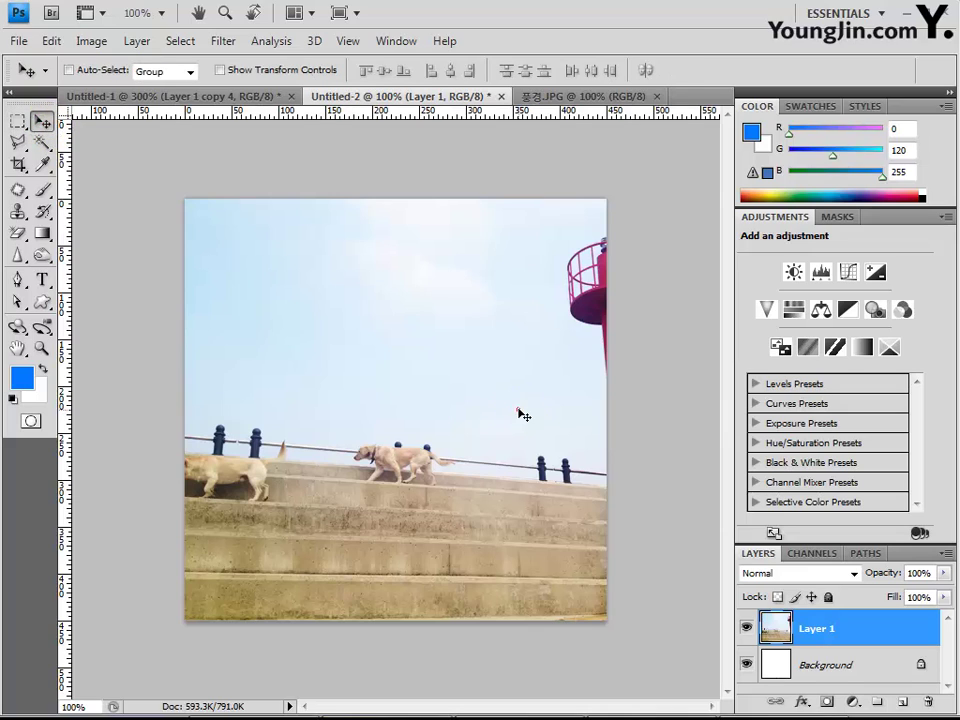
pyautogui.moveTo(508, 412); pyautogui.dragTo(448, 403)
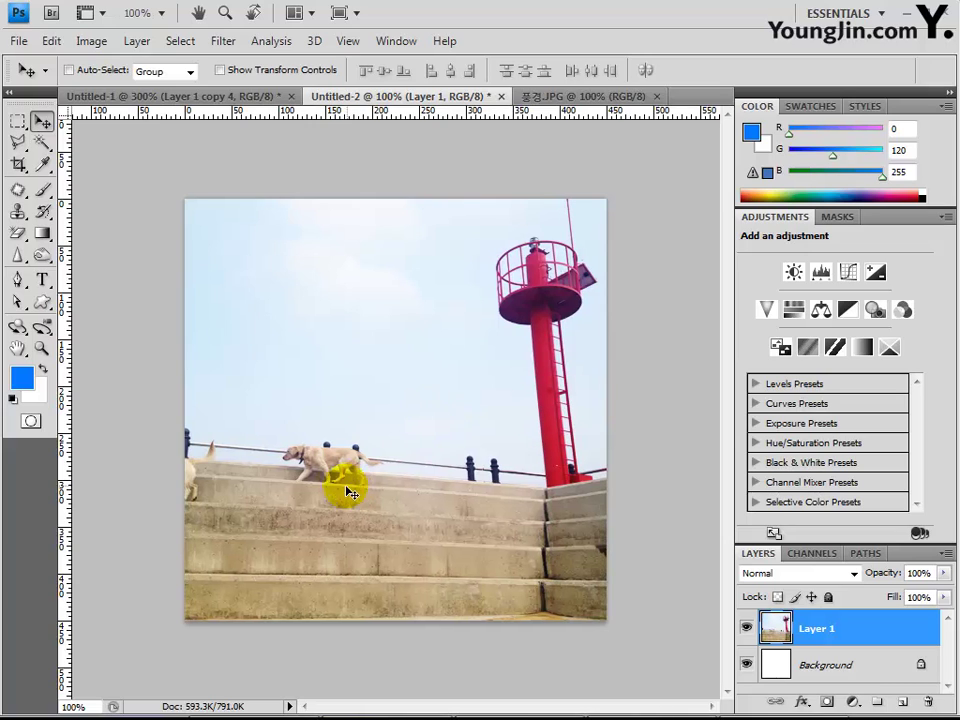
pyautogui.moveTo(343, 482); pyautogui.dragTo(311, 480)
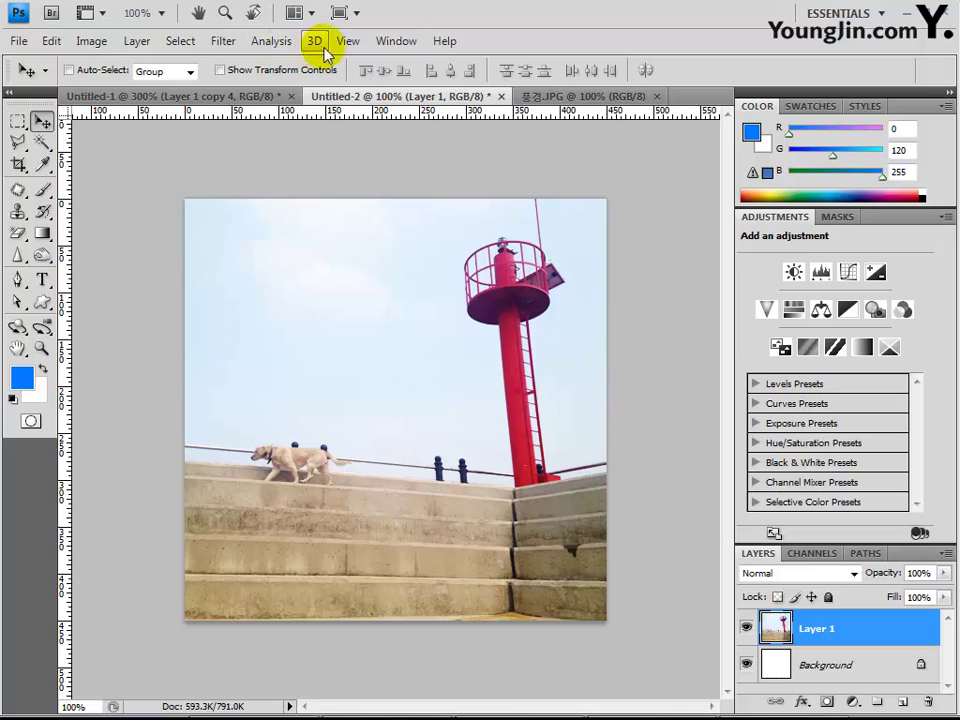
# Apply the Crosshatch filter to the photo layer with Stroke Length 9, Sharpness 6 and Strength 1
pyautogui.click(222, 40)
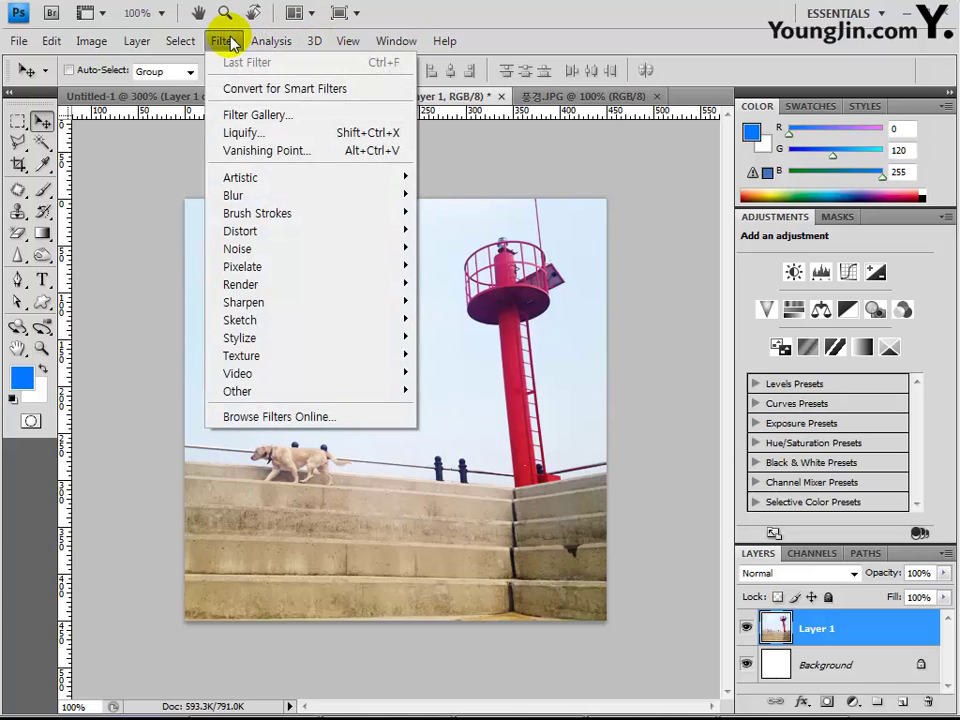
pyautogui.moveTo(275, 218)
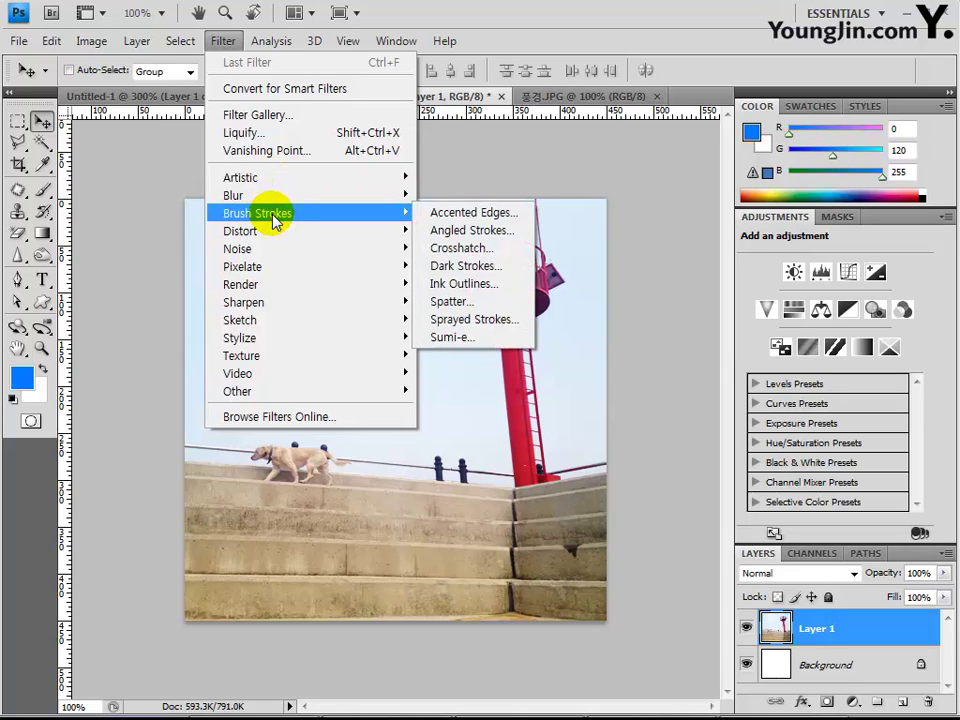
pyautogui.click(455, 248)
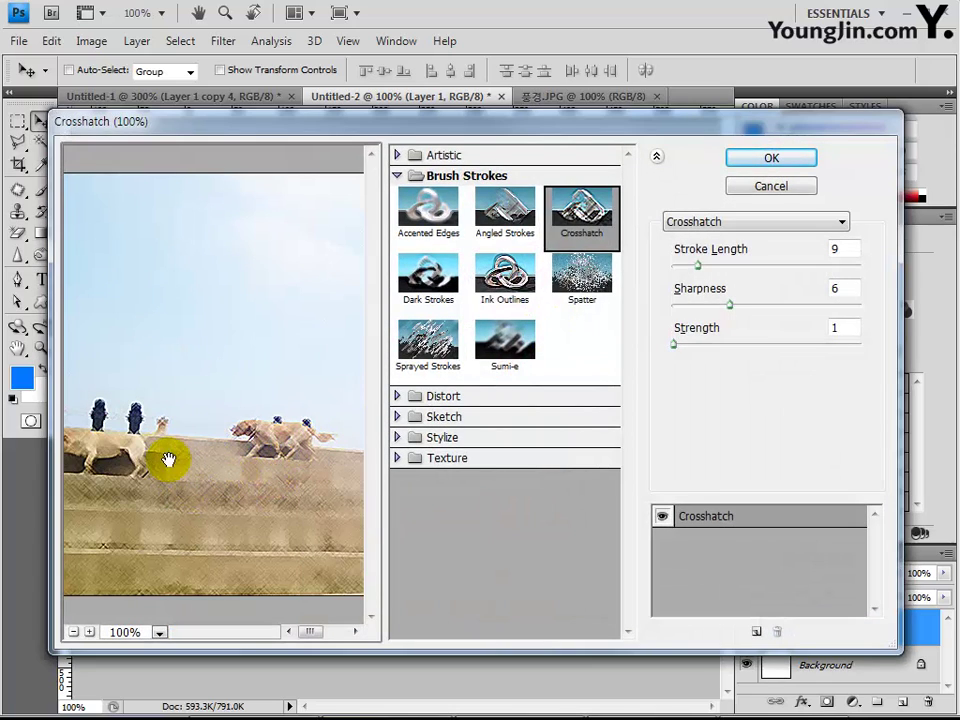
pyautogui.click(758, 164)
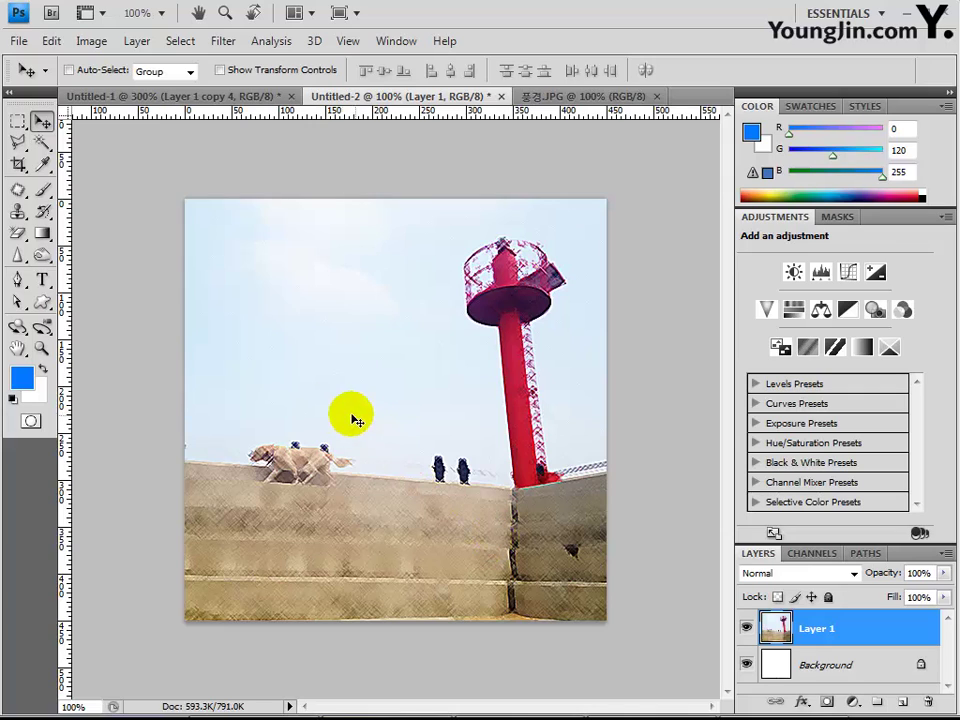
# Draw a white Cloud 1 custom shape, about 400 × 230 px, as a shape layer across the sky and tower
pyautogui.click(42, 300)
pyautogui.click(150, 403)
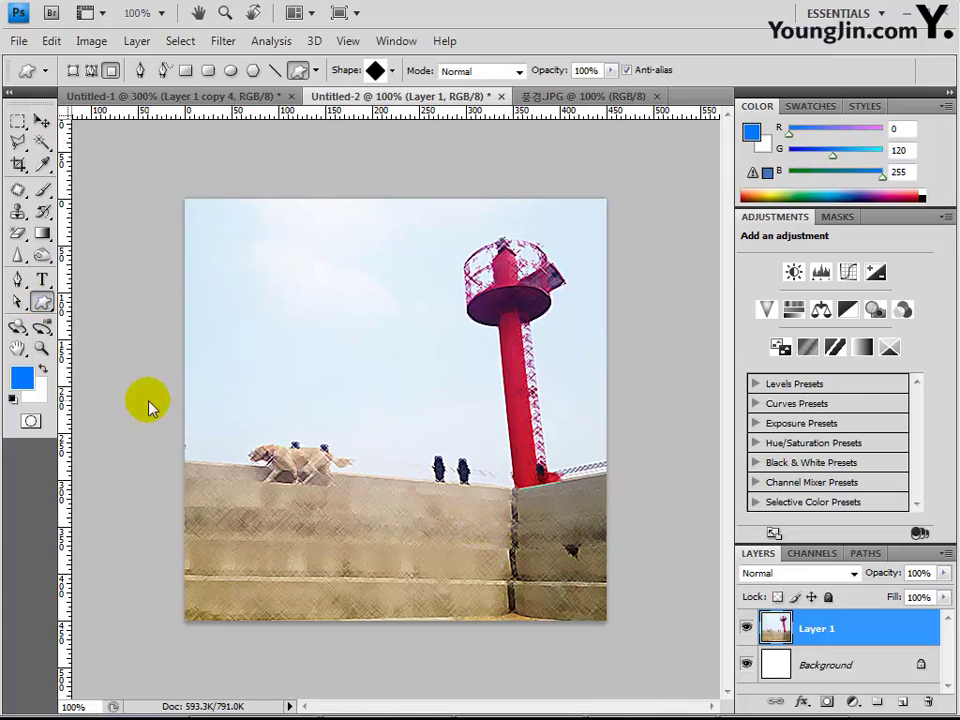
pyautogui.click(77, 70)
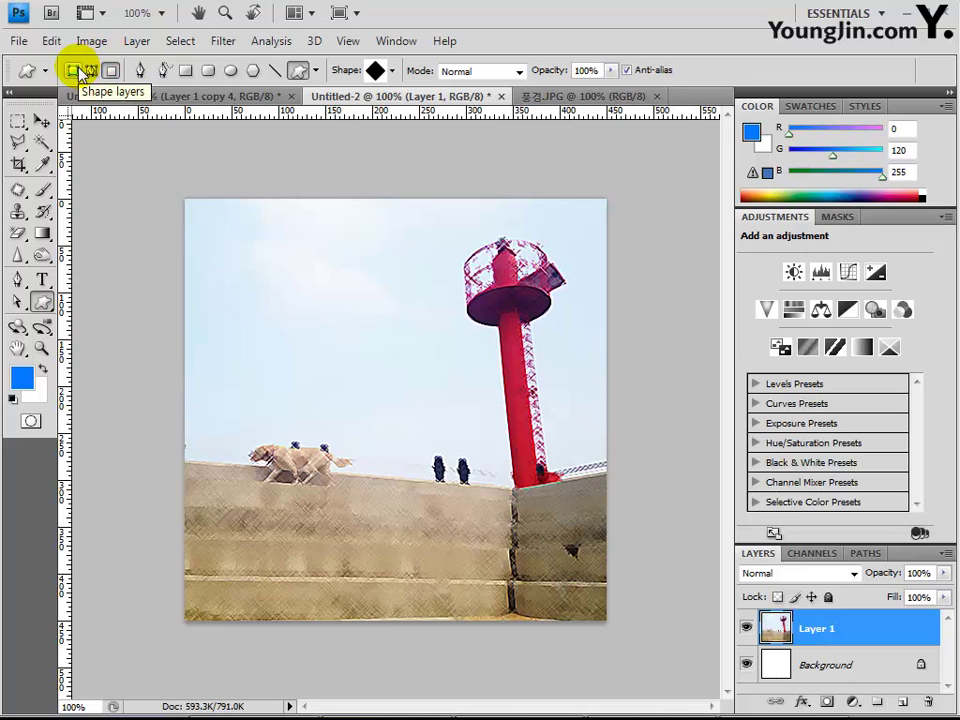
pyautogui.click(76, 69)
pyautogui.click(391, 71)
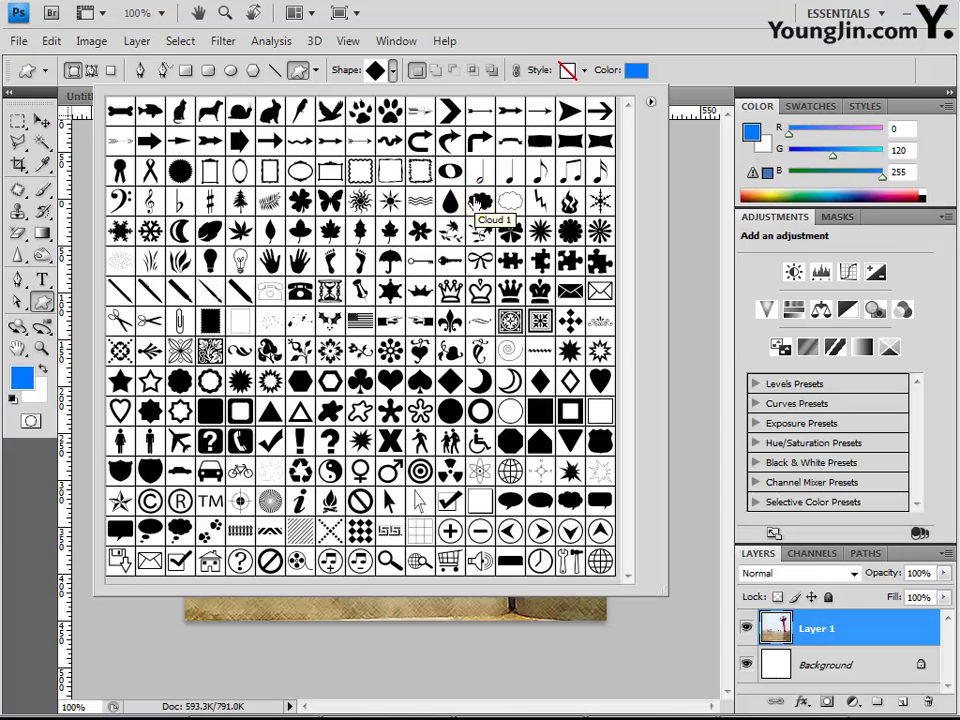
pyautogui.doubleClick(476, 199)
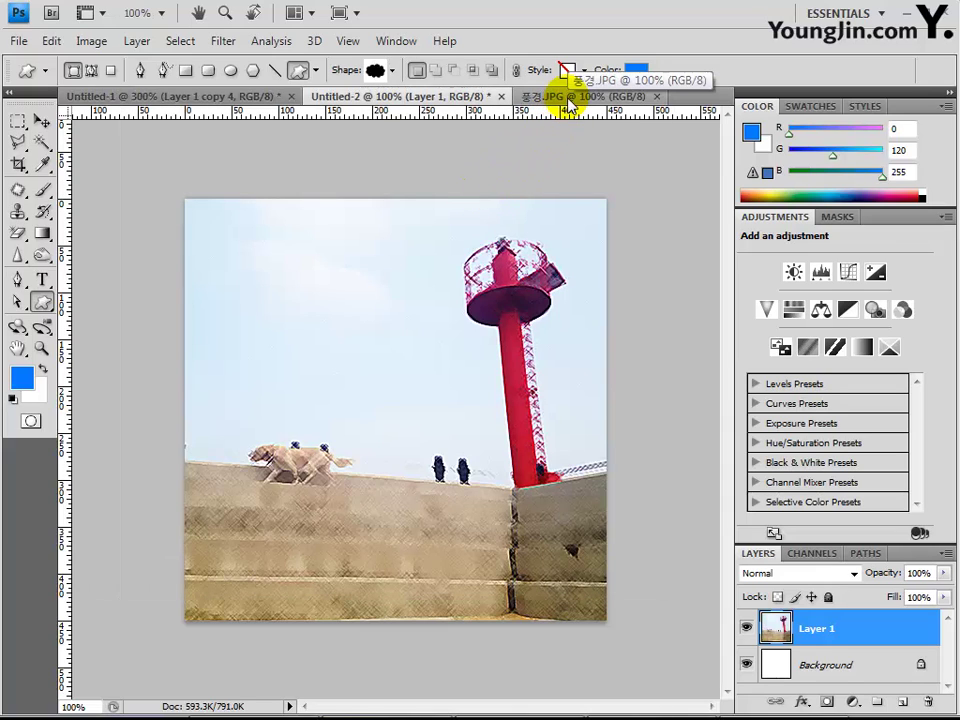
pyautogui.click(621, 73)
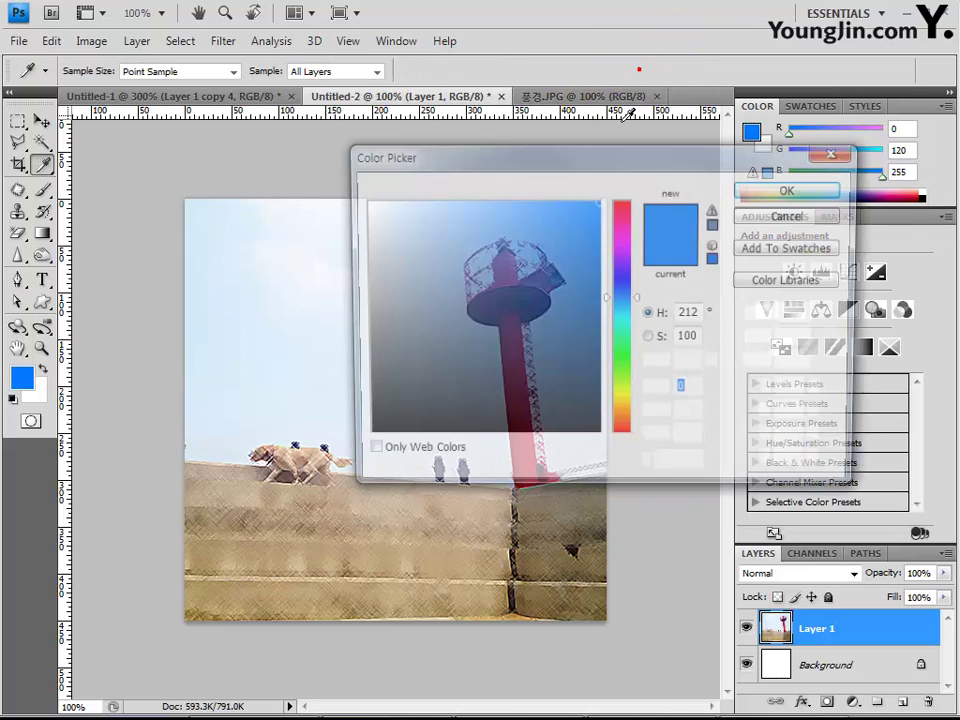
pyautogui.click(786, 193)
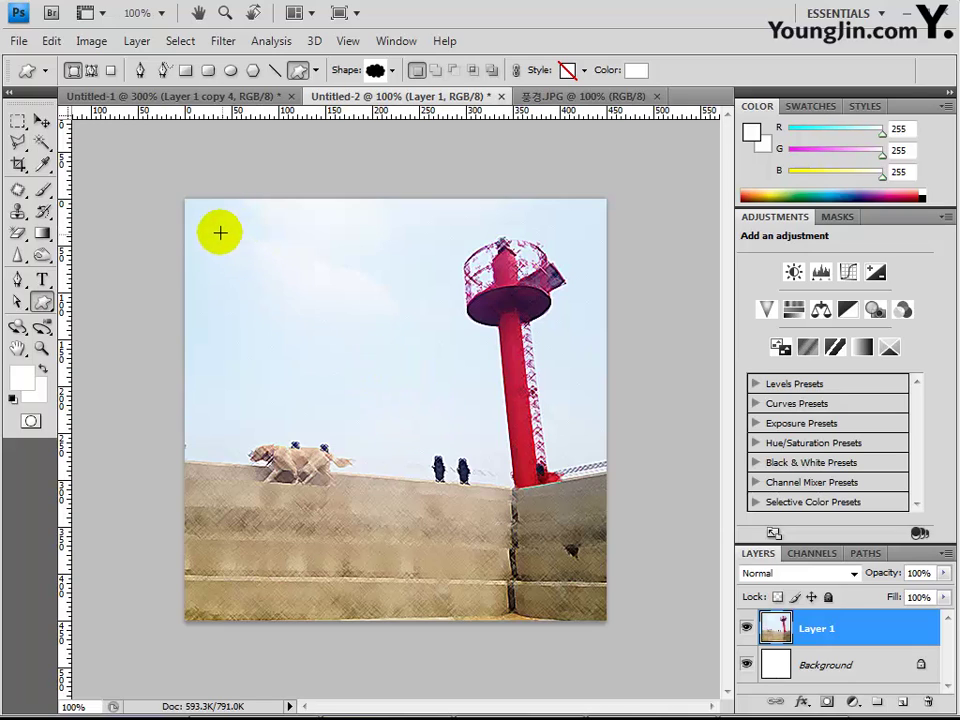
pyautogui.moveTo(210, 227); pyautogui.dragTo(585, 443)
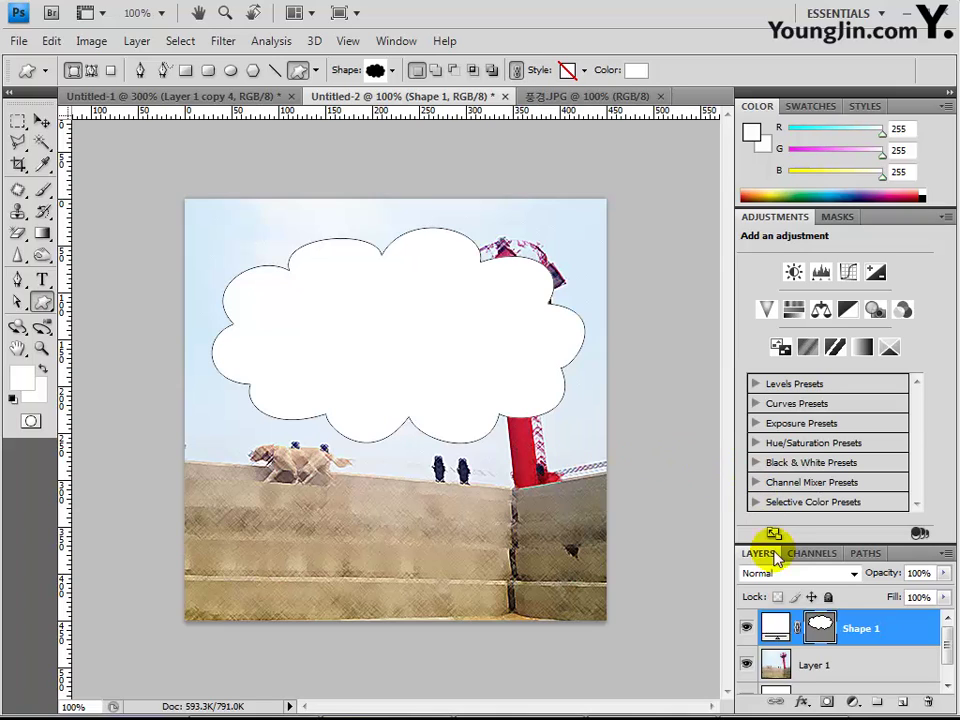
# Give the cloud shape layer a 5 px outside stroke in colour f0ff00 and a drop shadow with default settings
pyautogui.click(800, 702)
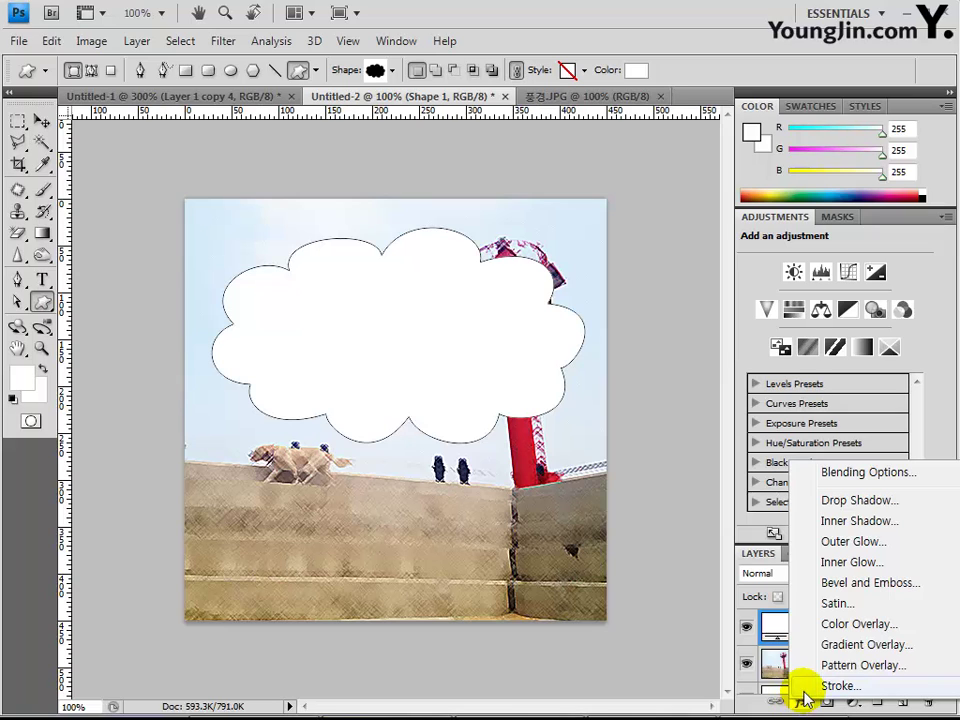
pyautogui.click(800, 687)
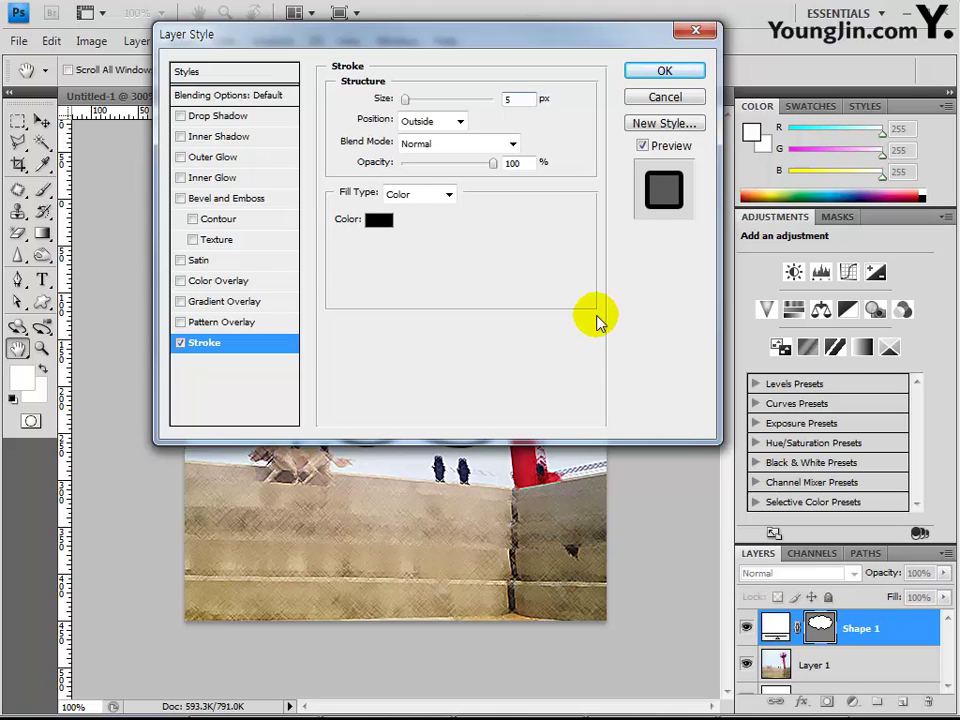
pyautogui.click(377, 221)
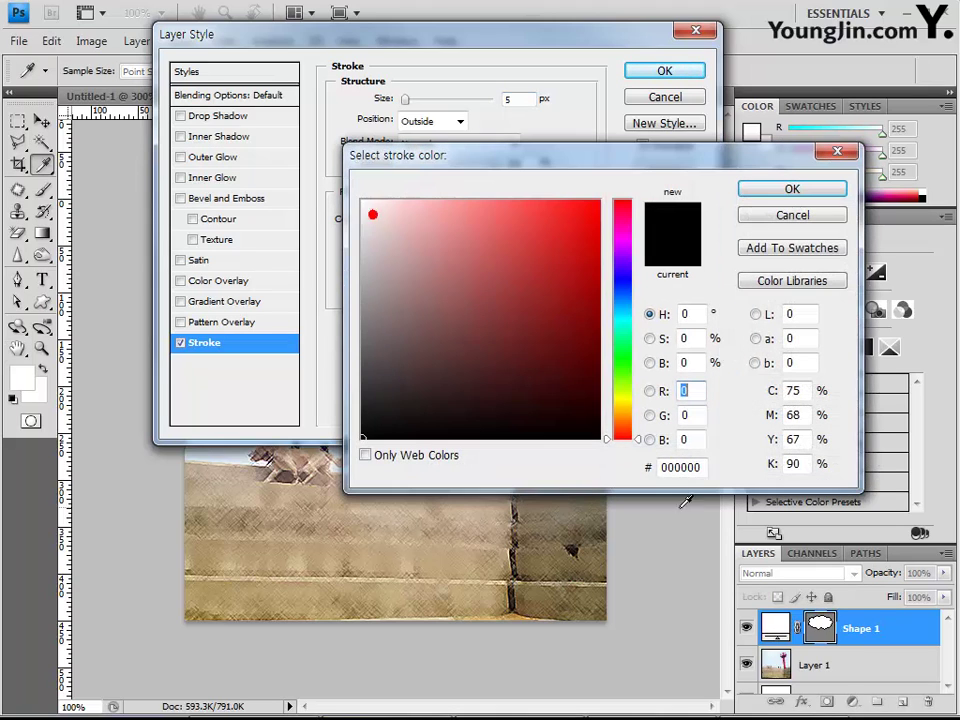
pyautogui.click(681, 467)
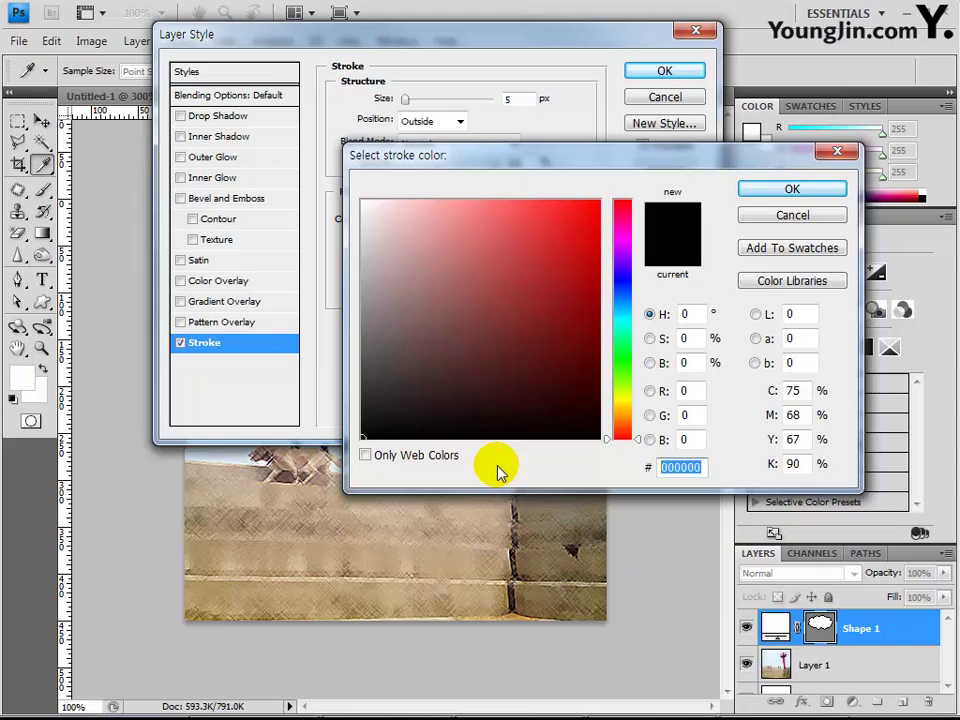
pyautogui.press('BackSpace')
pyautogui.write('f')
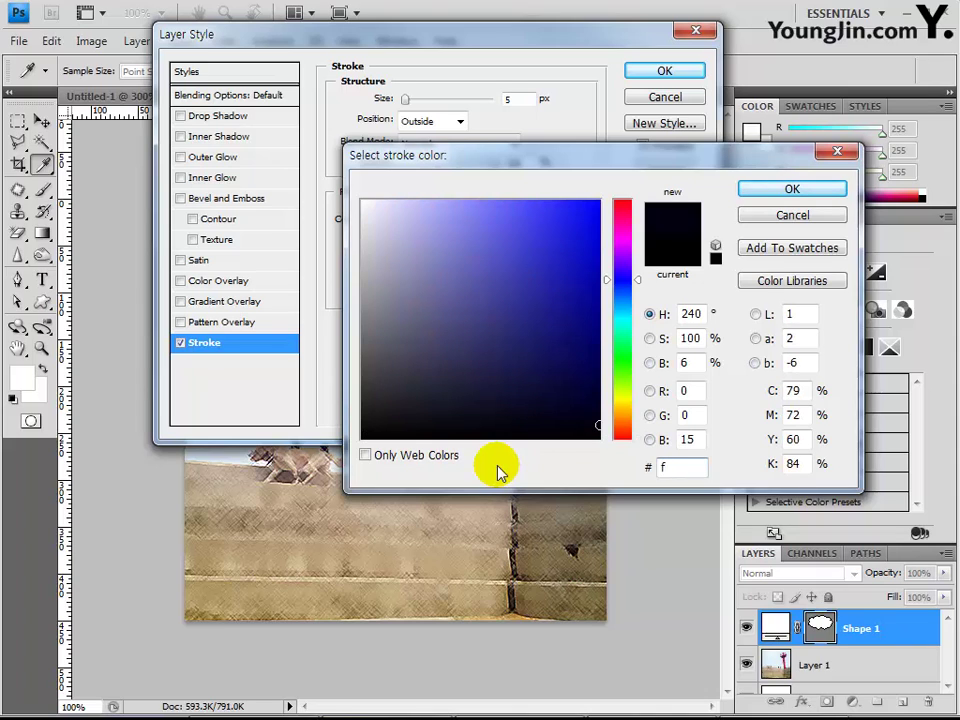
pyautogui.write('0ff00')
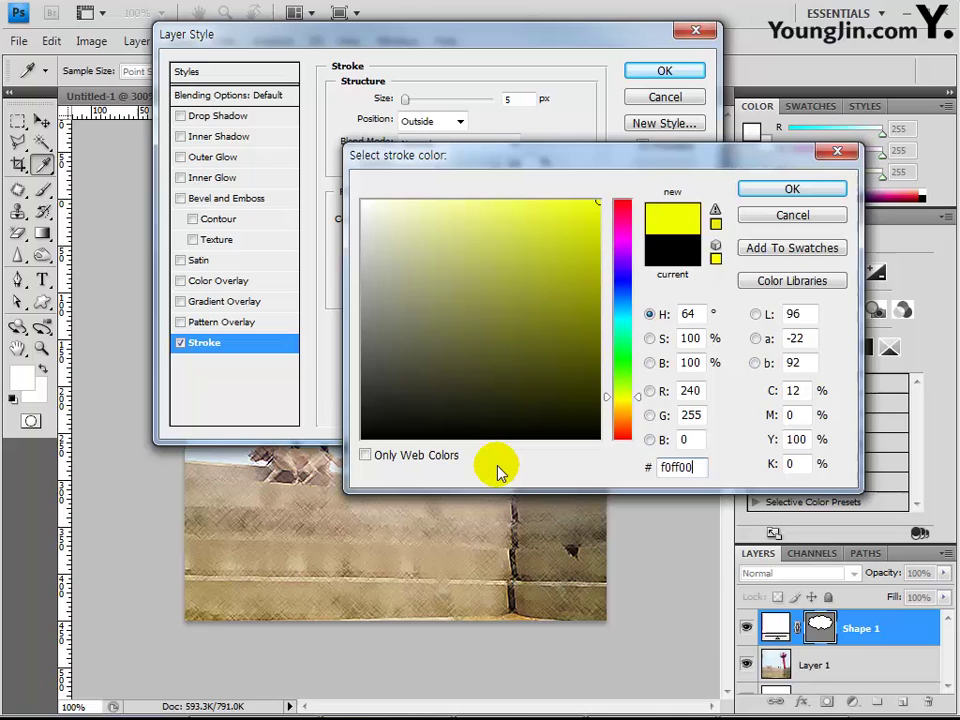
pyautogui.press('Return')
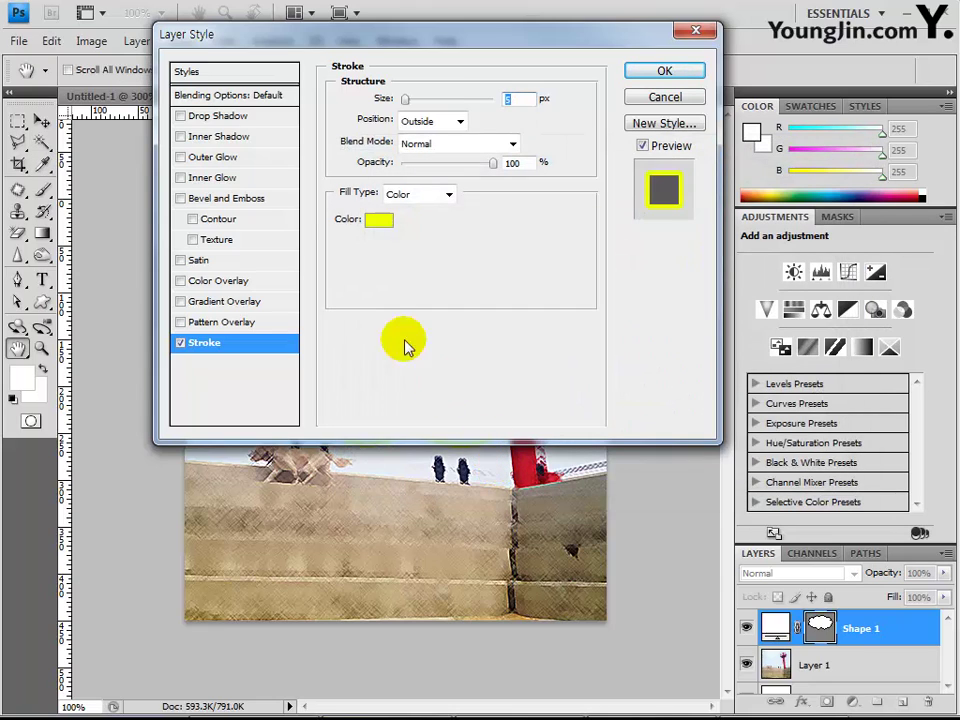
pyautogui.click(226, 118)
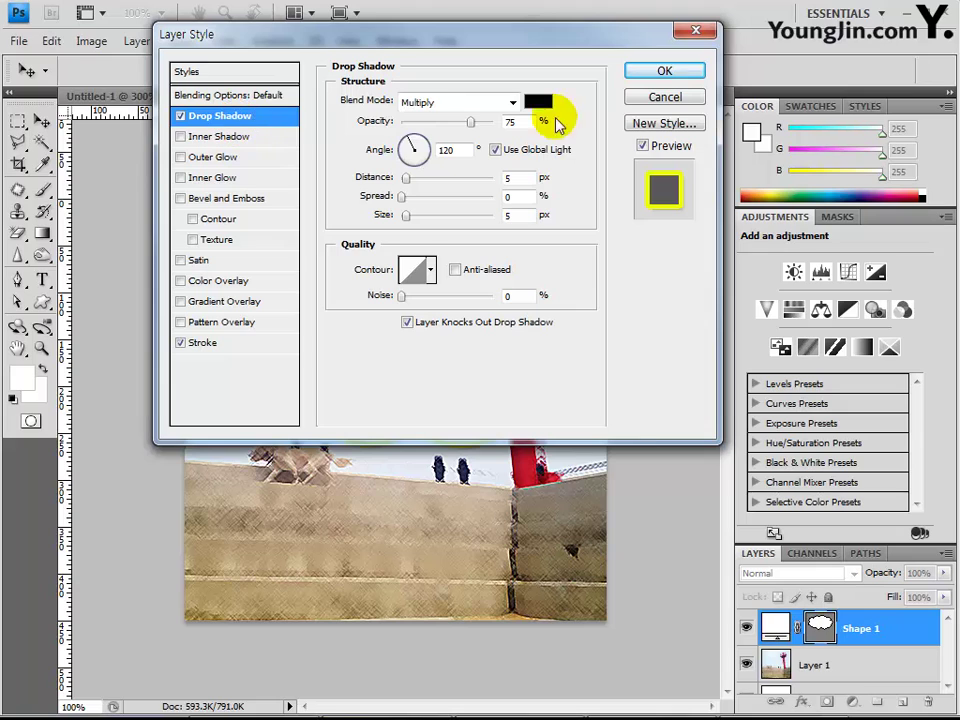
pyautogui.click(667, 73)
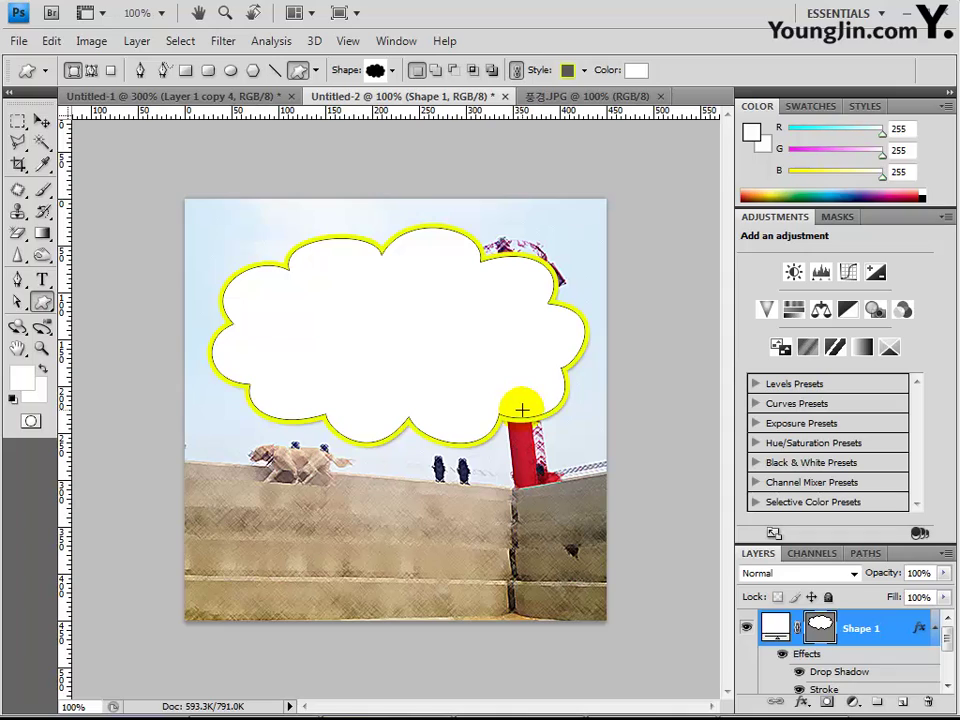
# Add a new layer above the cloud shape and fill it with the blue diamond pattern in Normal mode at 100% opacity
pyautogui.click(905, 704)
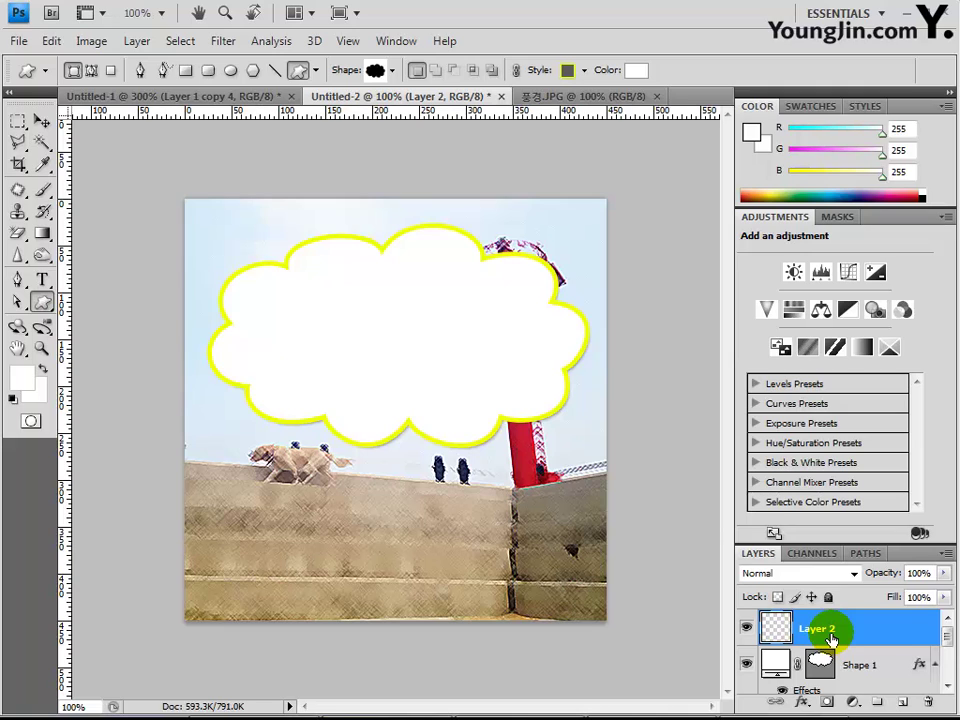
pyautogui.click(52, 41)
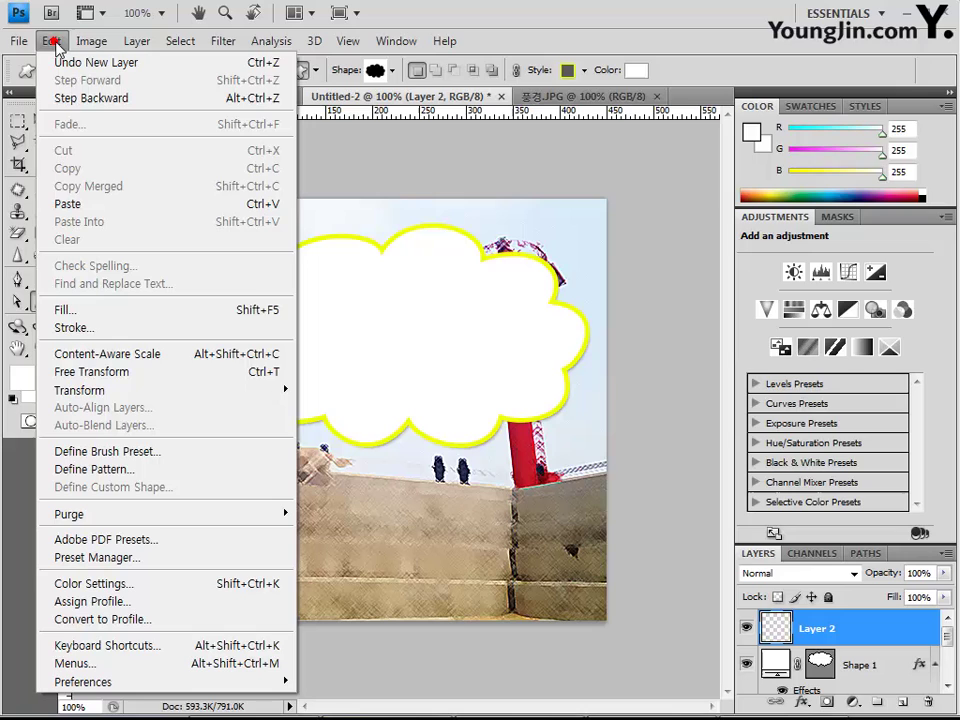
pyautogui.click(106, 313)
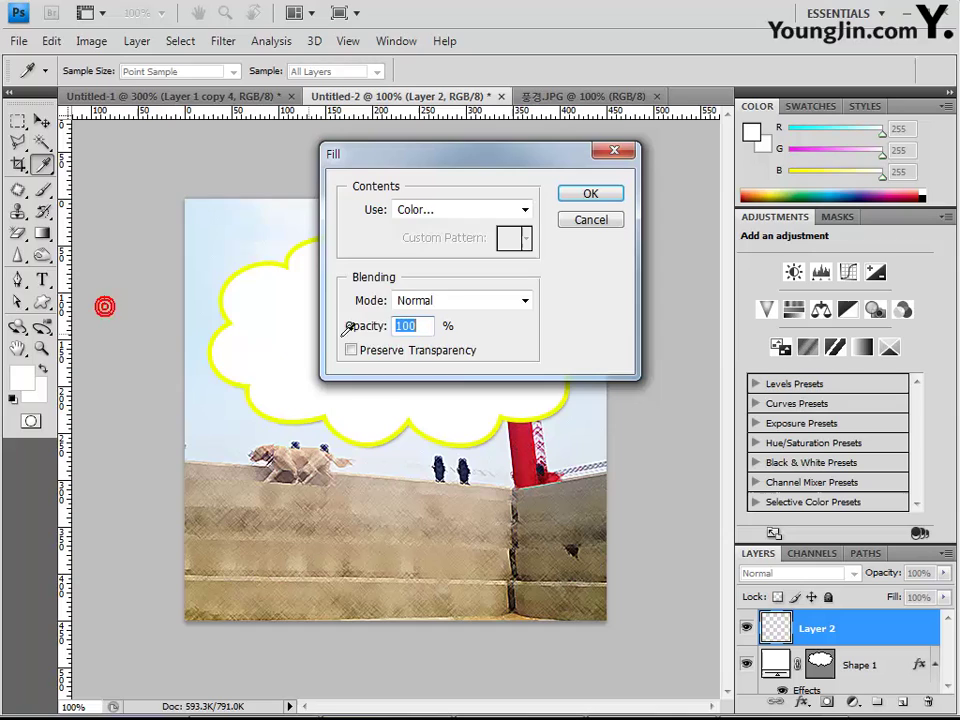
pyautogui.click(424, 212)
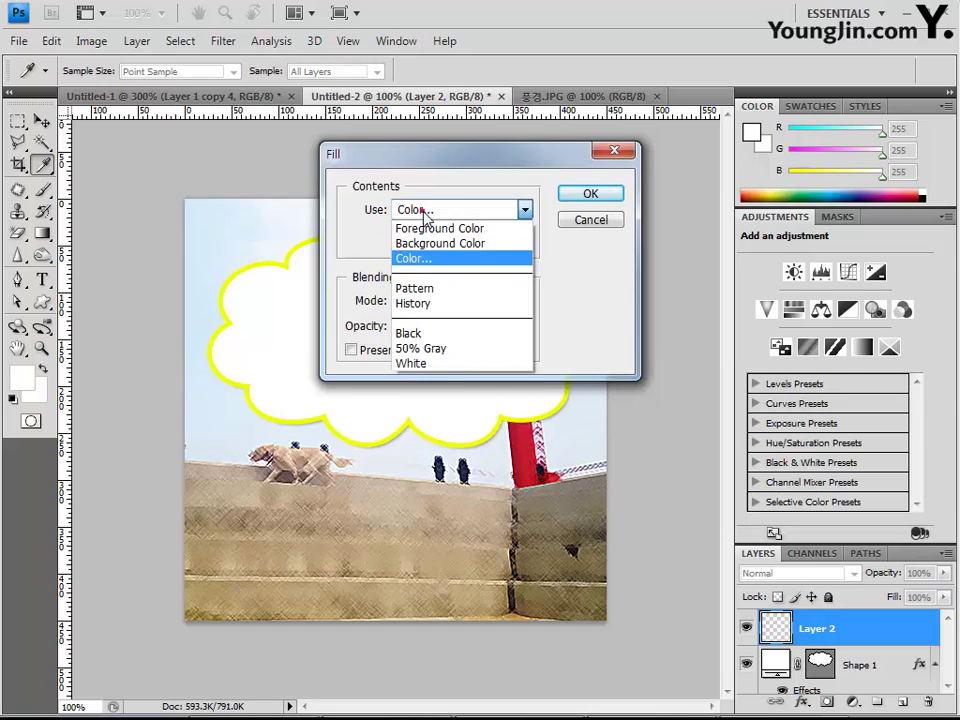
pyautogui.click(424, 288)
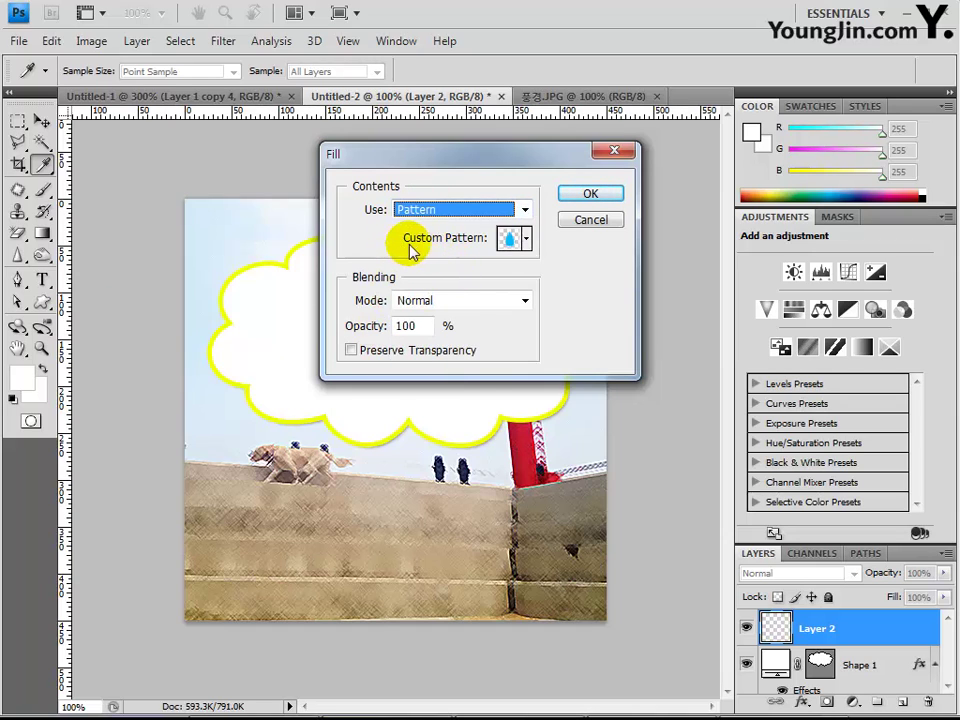
pyautogui.click(516, 238)
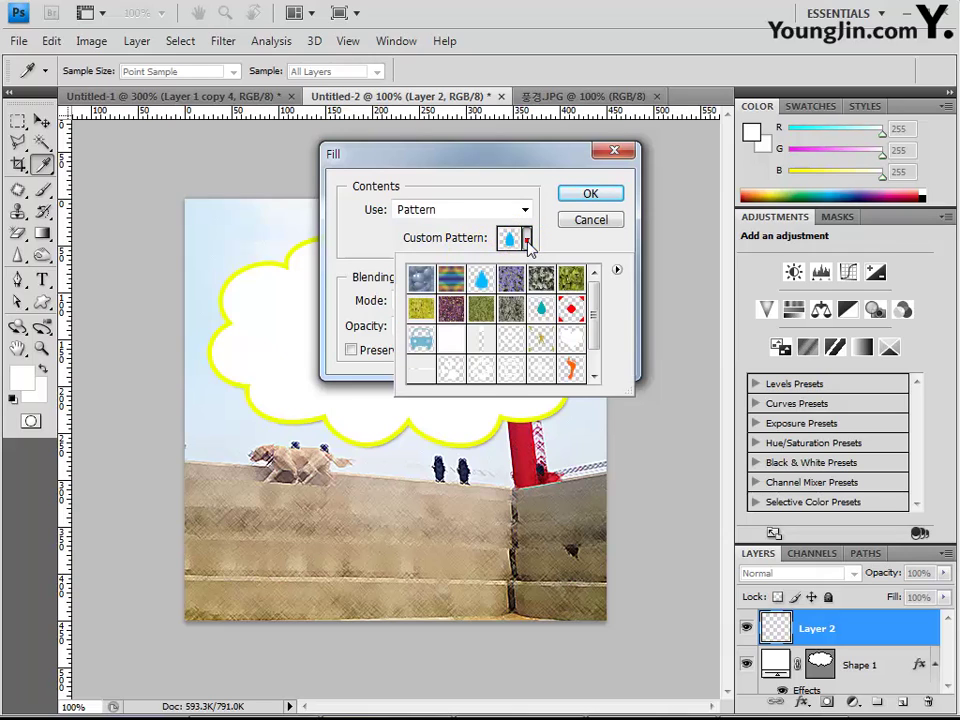
pyautogui.click(594, 376)
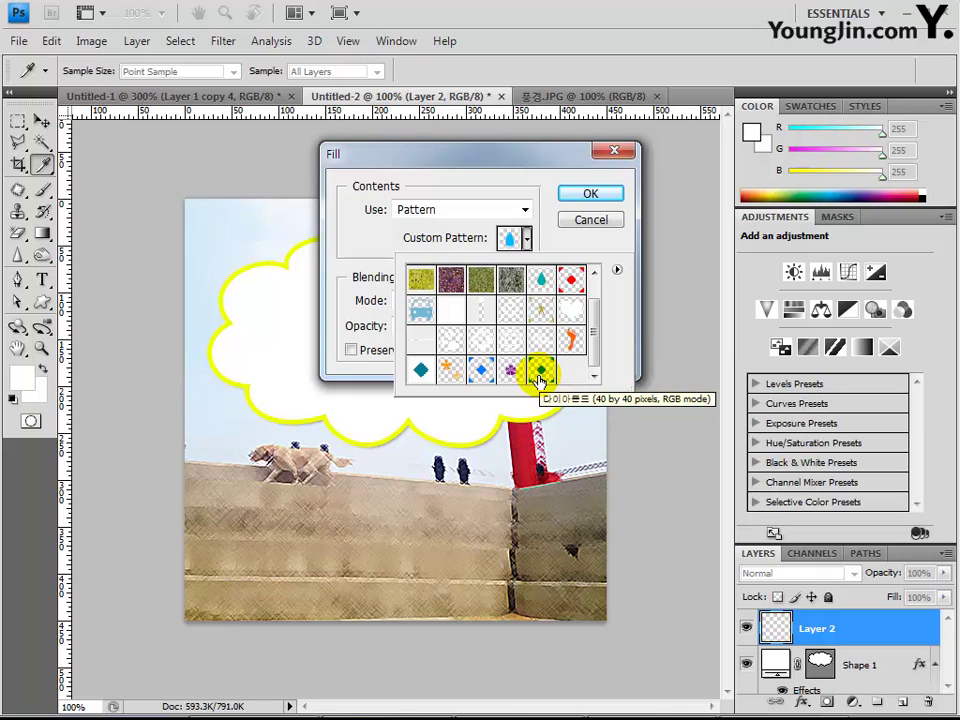
pyautogui.doubleClick(540, 374)
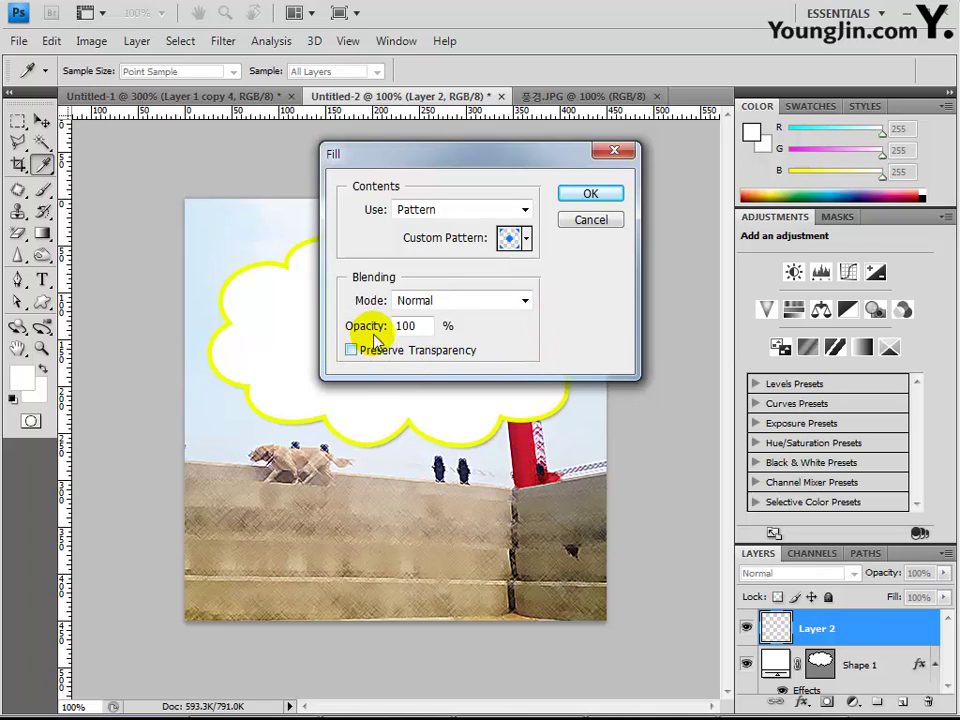
pyautogui.click(591, 194)
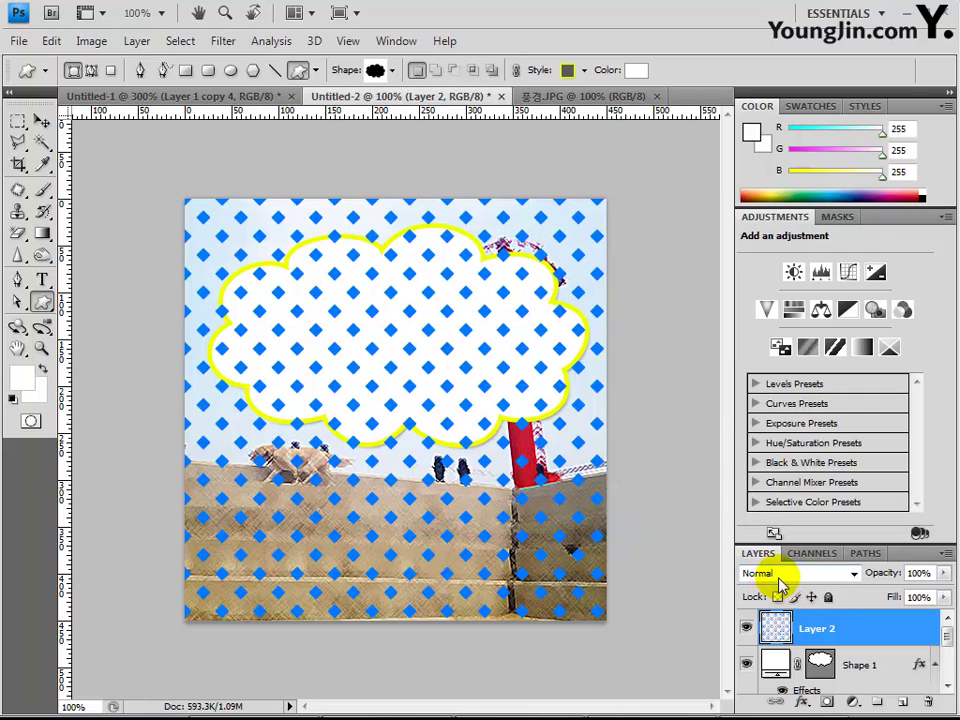
# Clip the diamond pattern layer to the cloud shape layer below it
pyautogui.click(840, 624)
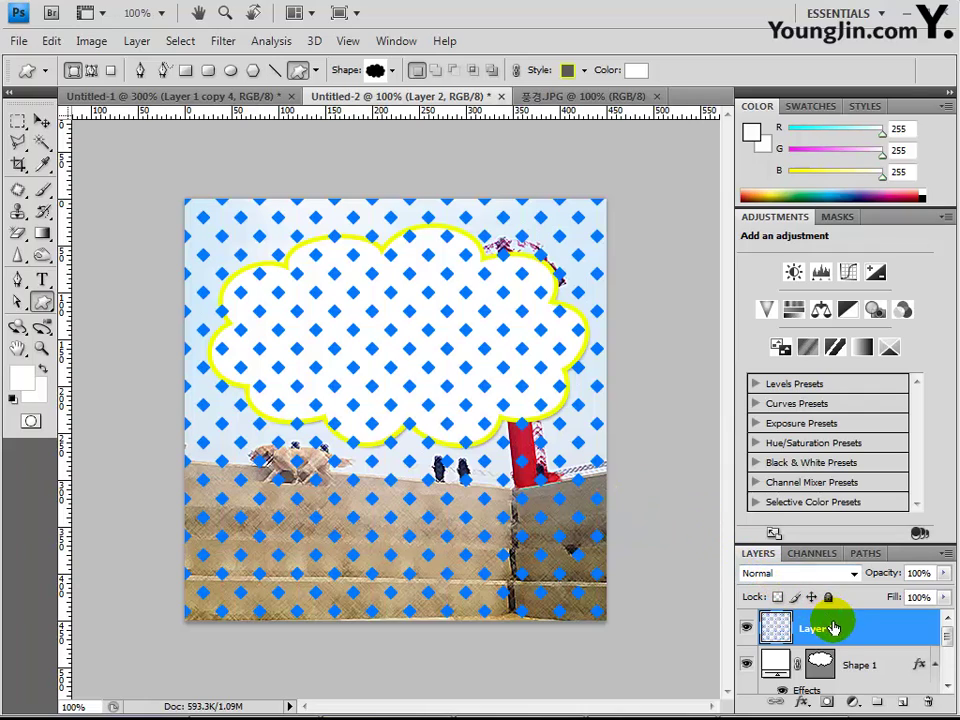
pyautogui.moveTo(878, 641)
pyautogui.mouseDown()
pyautogui.moveTo(883, 661)
pyautogui.moveTo(891, 639)
pyautogui.mouseUp()
pyautogui.keyDown('alt'); pyautogui.click(889, 643); pyautogui.keyUp('alt')
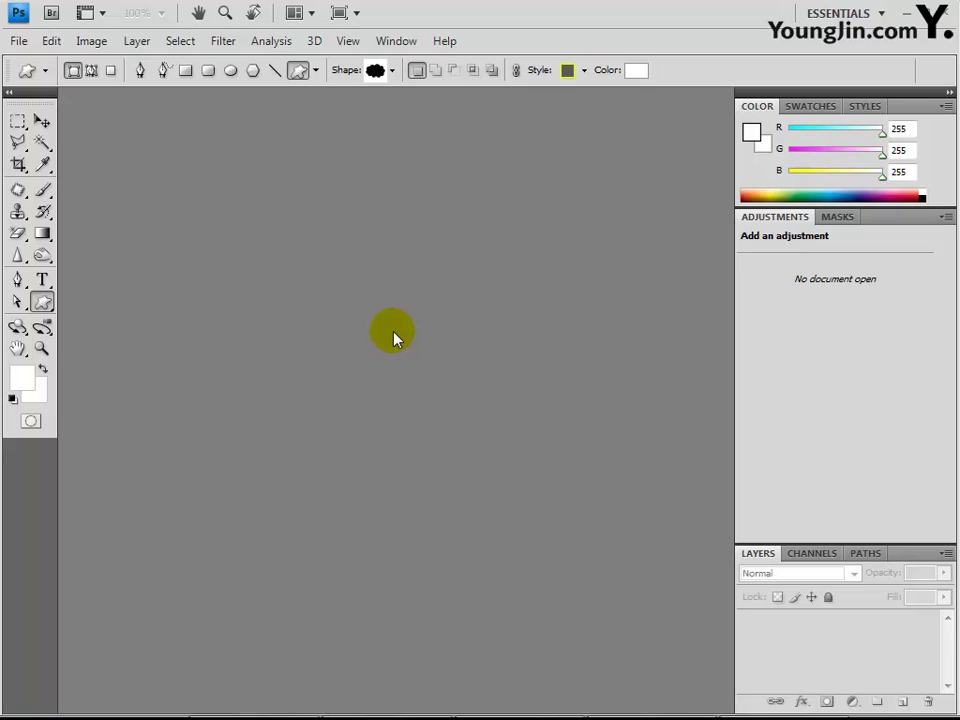
# Create a new 600 × 310 px RGB document at 72 pixels/inch with a white background
pyautogui.click(19, 41)
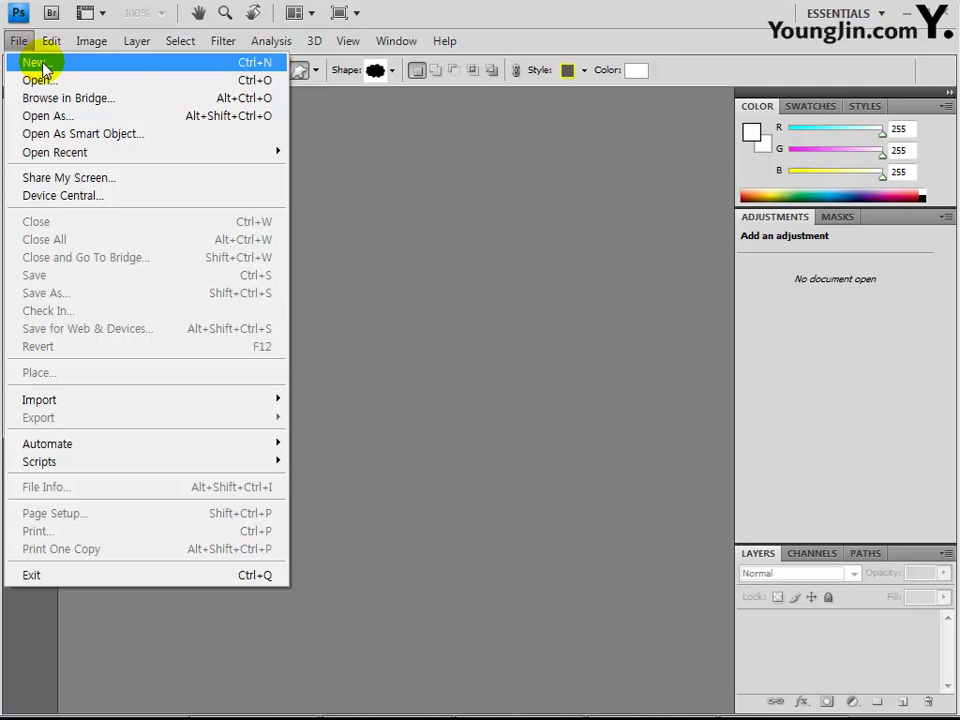
pyautogui.click(42, 64)
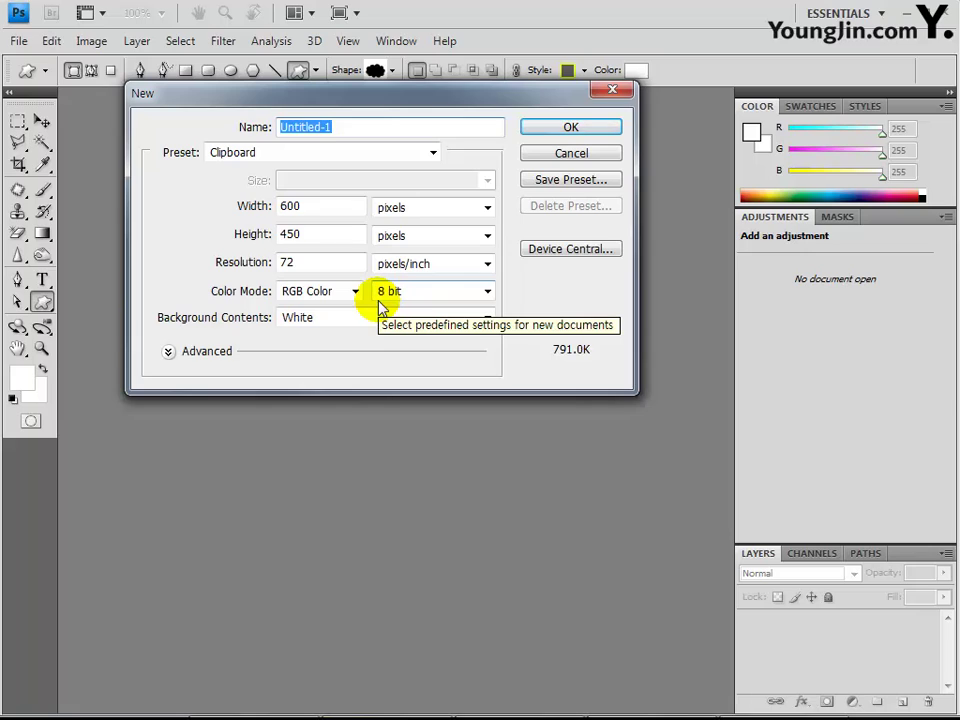
pyautogui.doubleClick(310, 236)
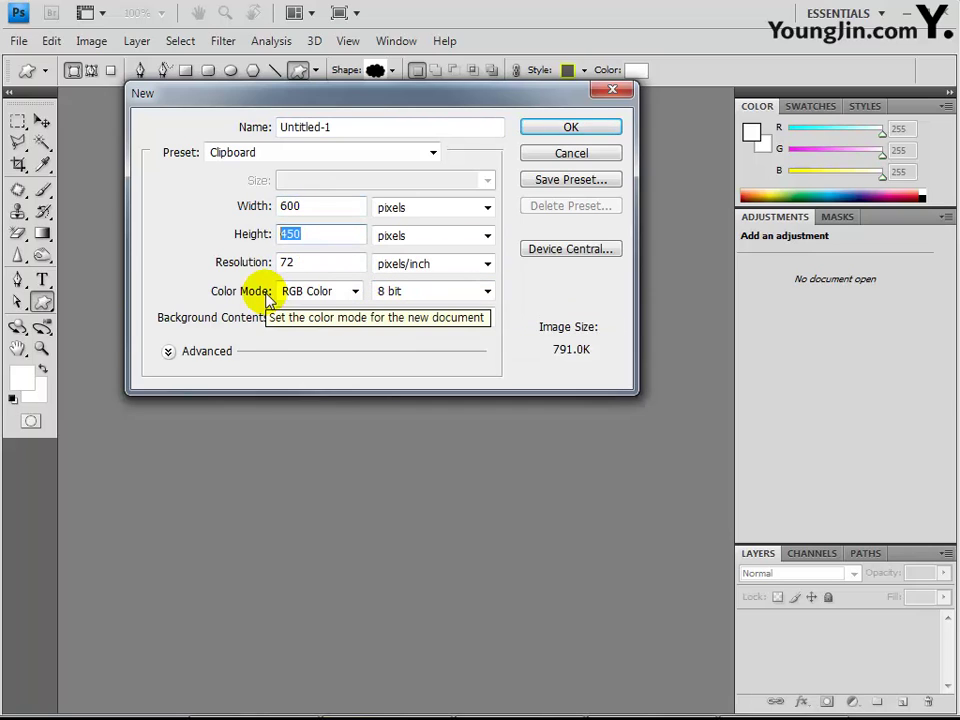
pyautogui.write('310')
pyautogui.press('Return')
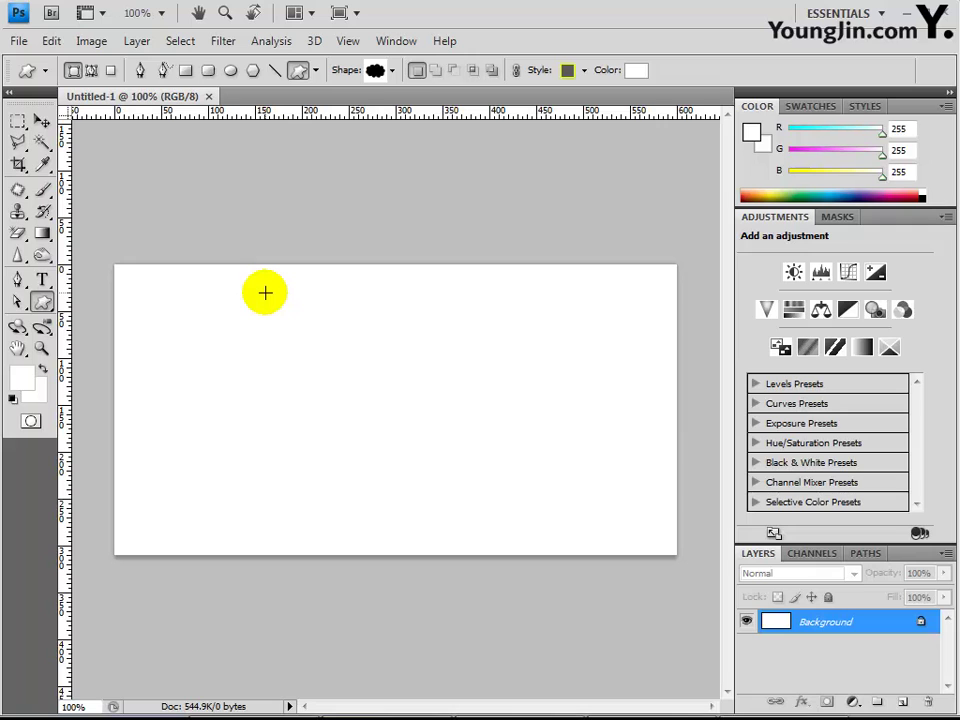
# Open the photos 기차.JPG and 마을.JPG from the Chapter04 folder
pyautogui.click(20, 40)
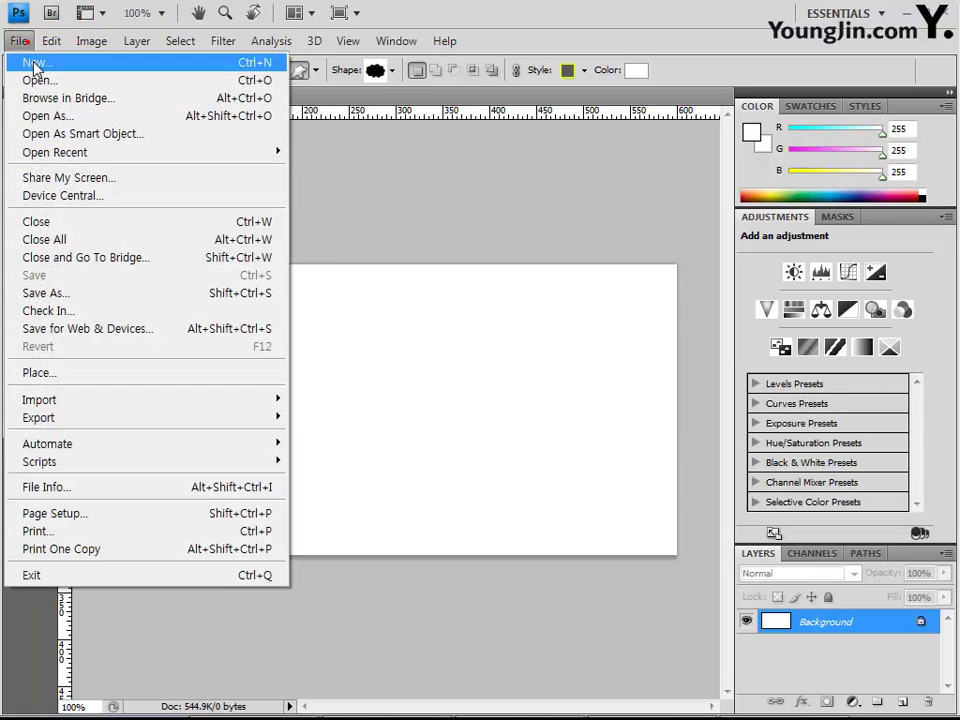
pyautogui.click(35, 81)
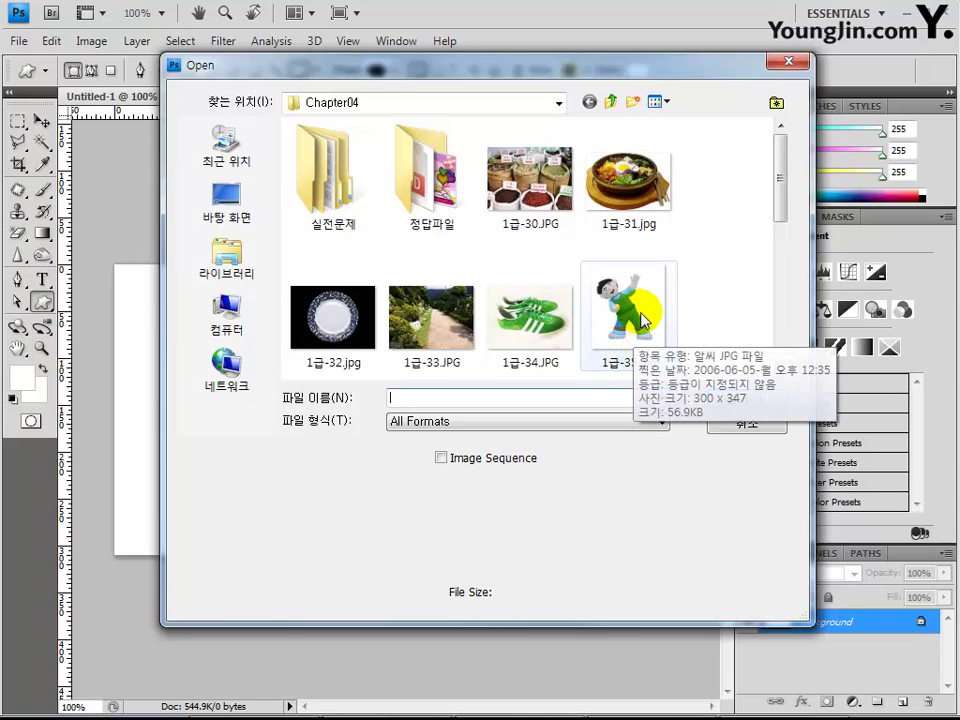
pyautogui.scroll(-2, 686, 320)
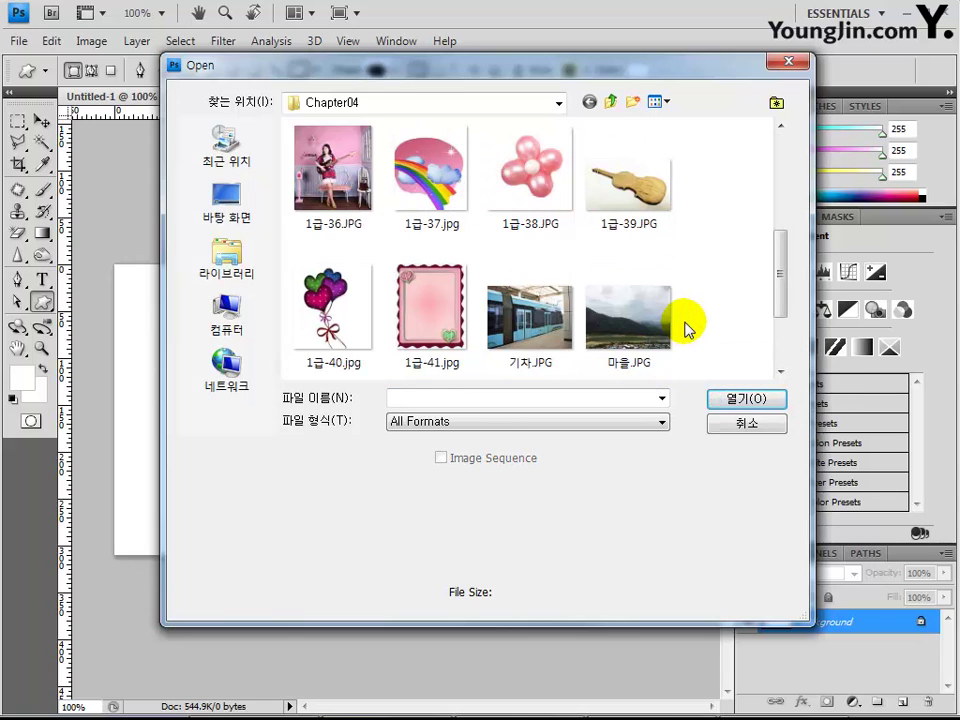
pyautogui.click(548, 352)
pyautogui.keyDown('ctrl'); pyautogui.click(636, 358); pyautogui.keyUp('ctrl')
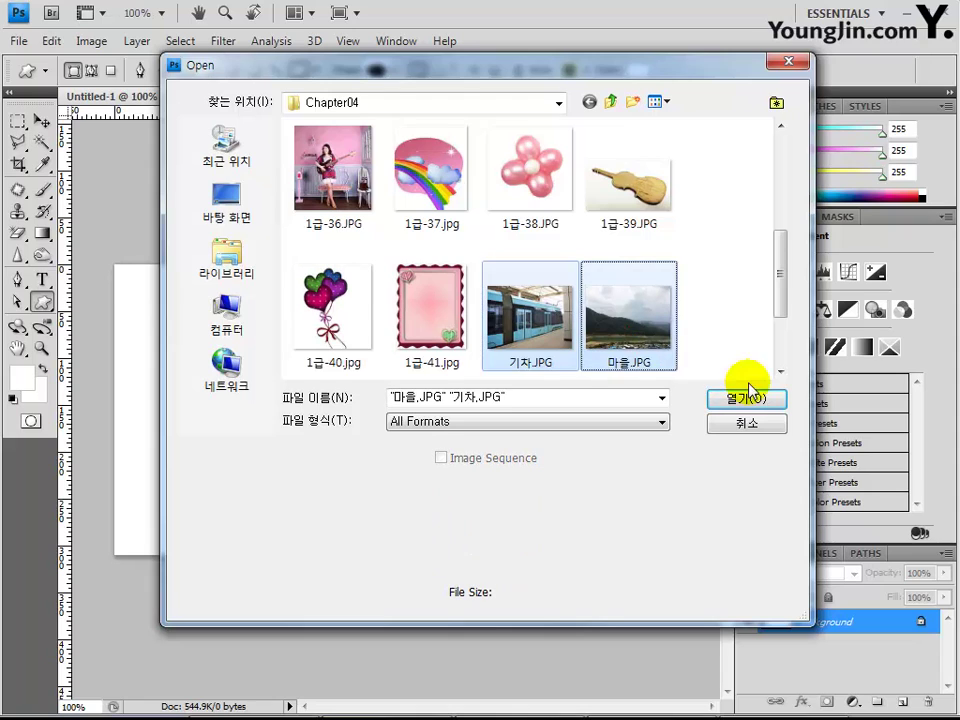
pyautogui.click(750, 399)
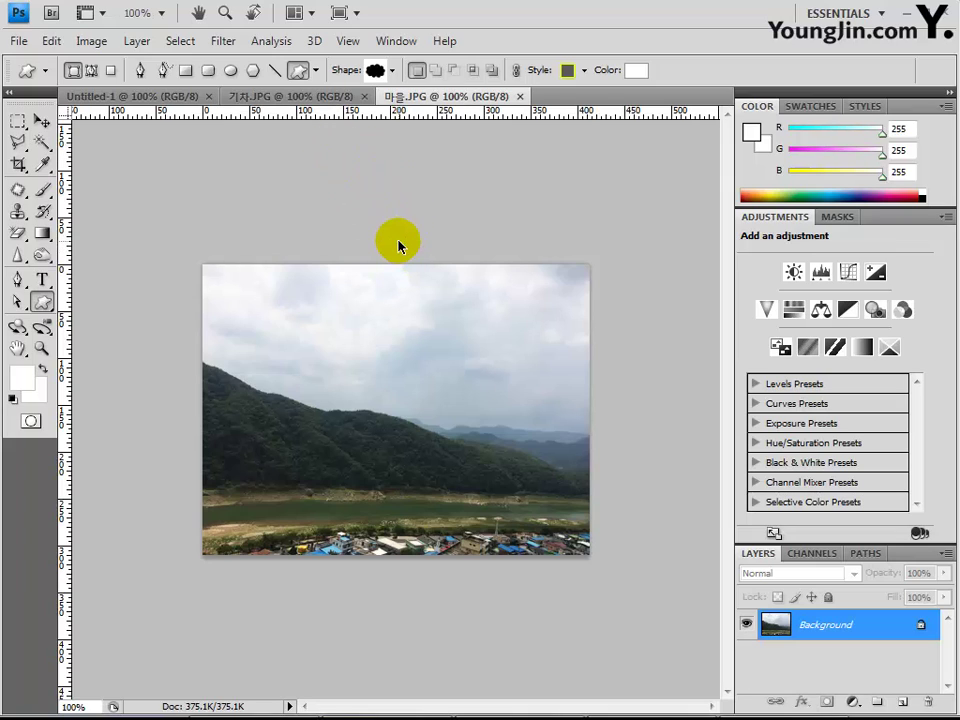
# Copy the whole 마을.JPG image into the new document and align it with the canvas's right edge
pyautogui.hotkey('ctrl', 'a')
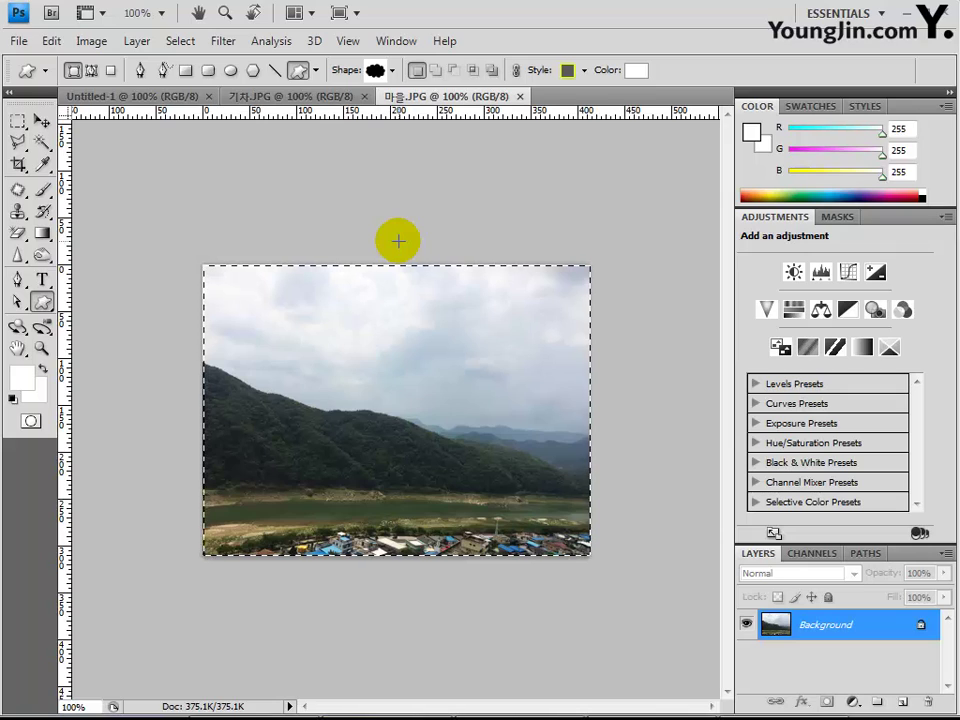
pyautogui.click(98, 97)
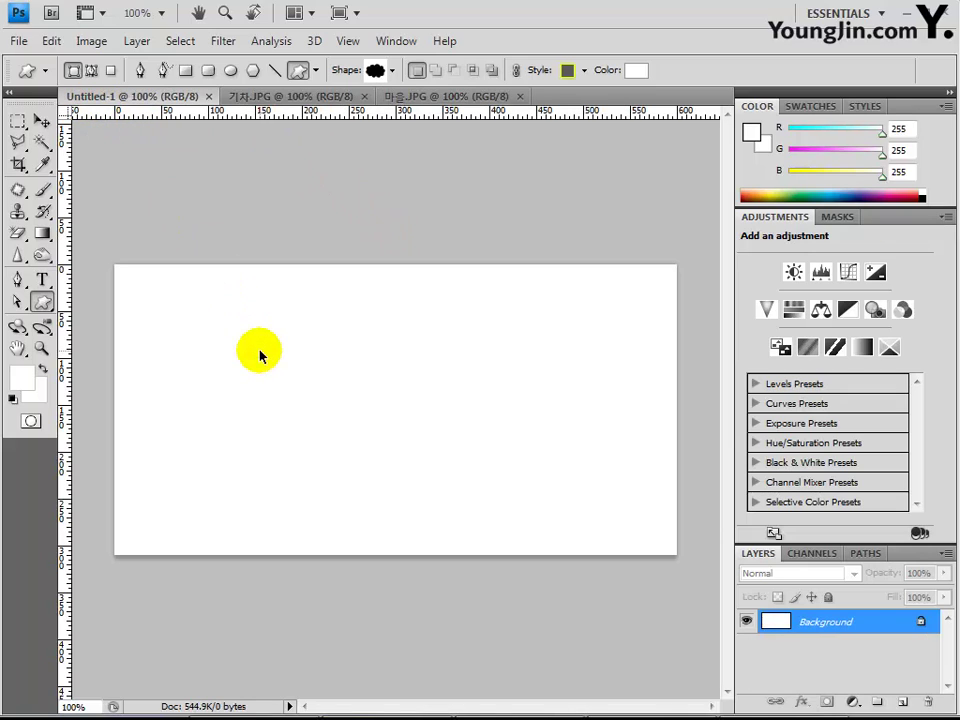
pyautogui.hotkey('ctrl', 'v')
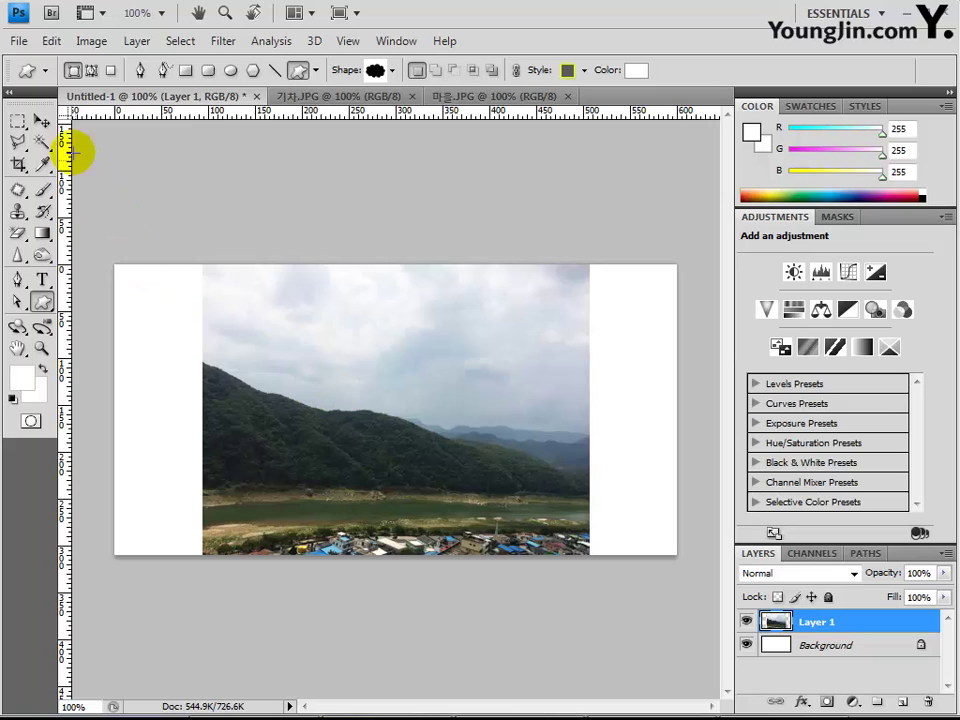
pyautogui.click(41, 120)
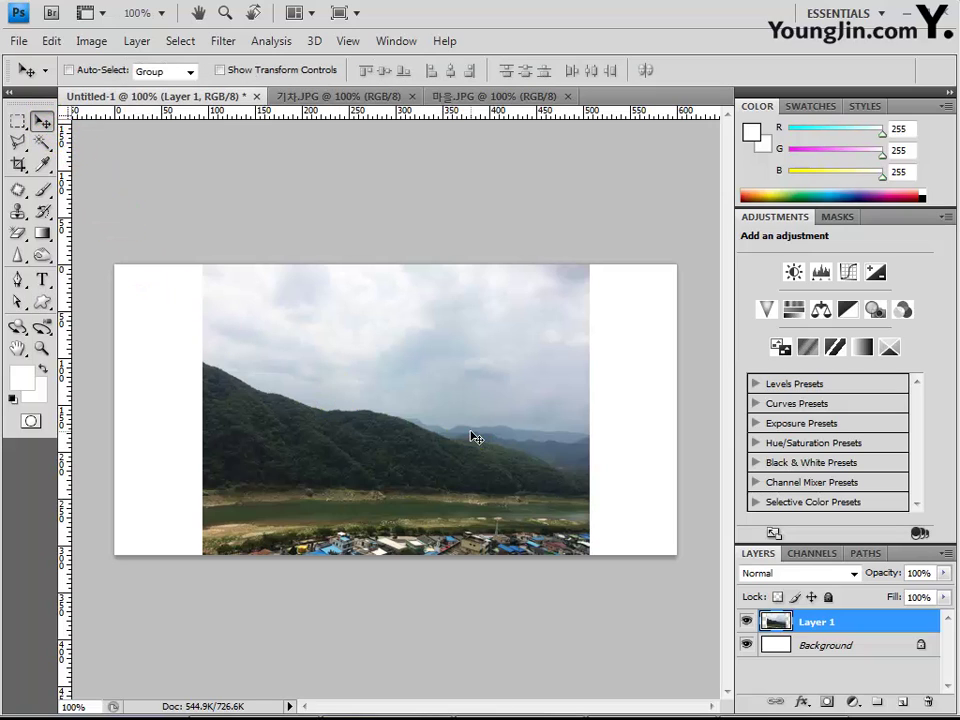
pyautogui.moveTo(471, 434); pyautogui.dragTo(558, 438)
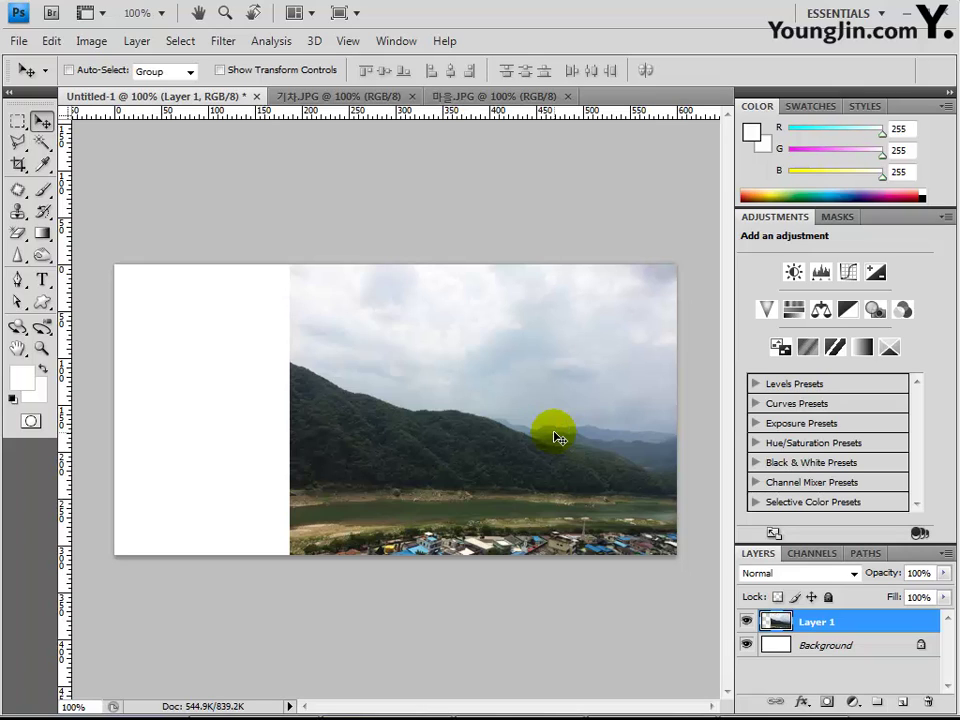
# Apply the Paint Daubs filter to the village layer with brush size 8, sharpness 7 and the Simple brush type
pyautogui.click(221, 44)
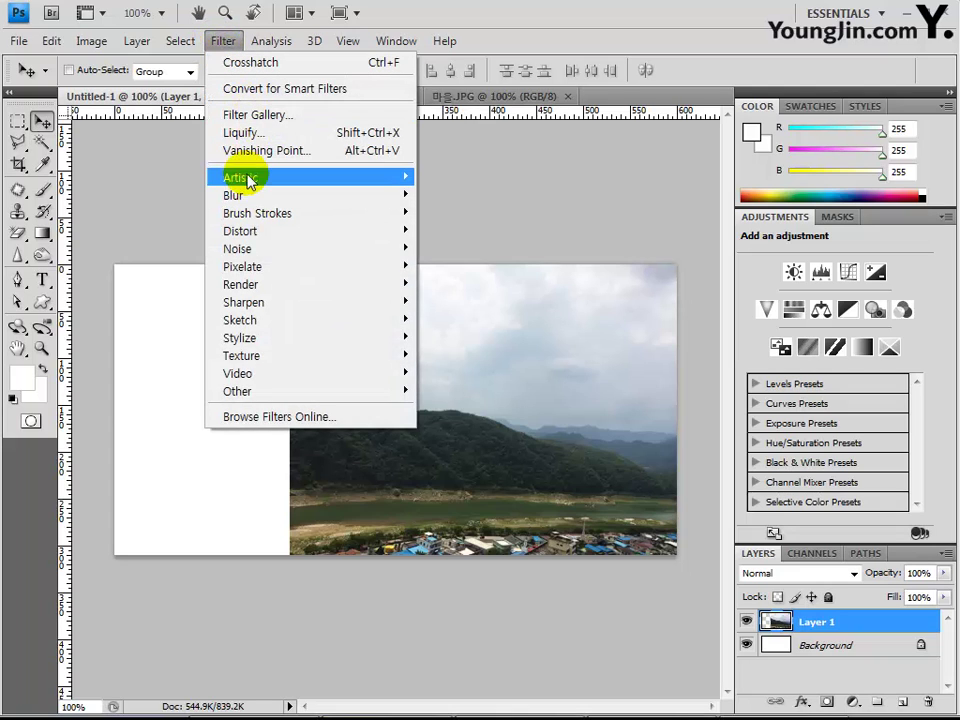
pyautogui.moveTo(250, 179)
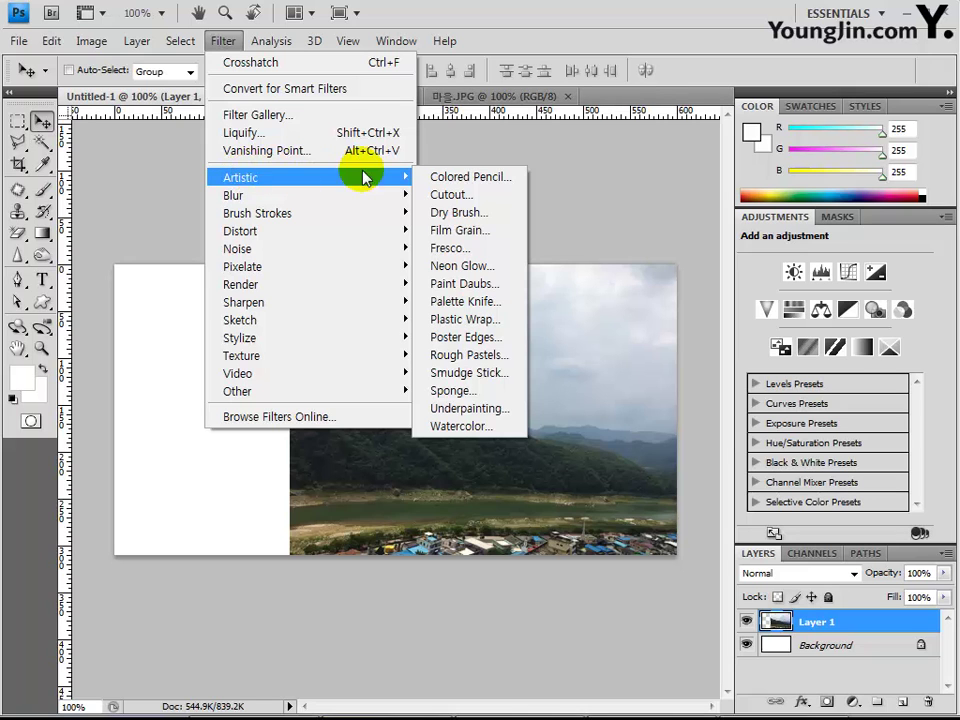
pyautogui.click(460, 284)
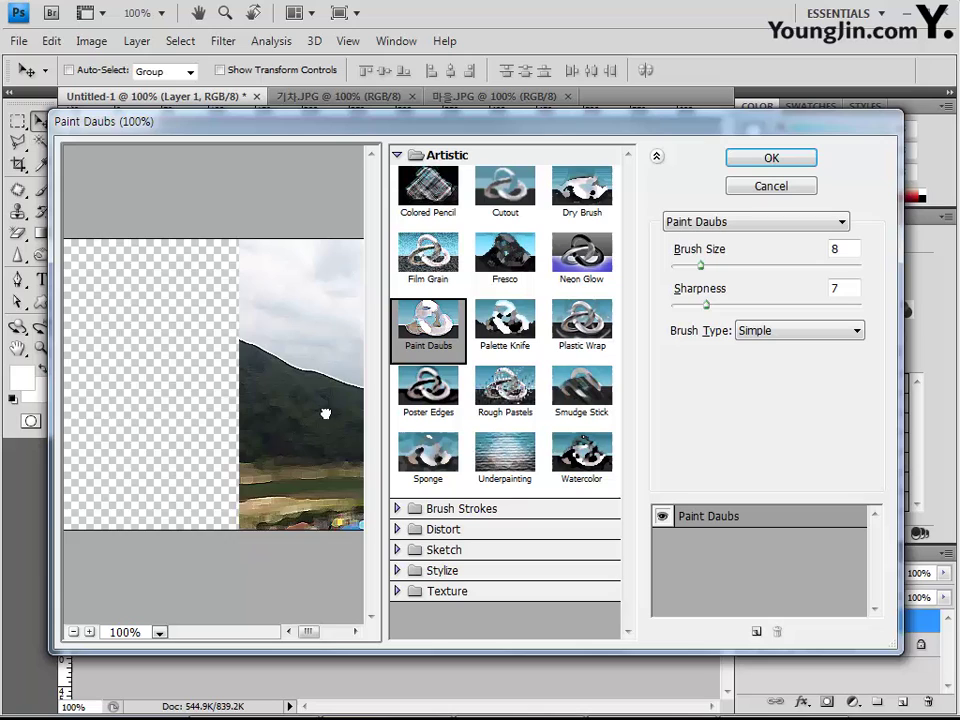
pyautogui.moveTo(325, 413); pyautogui.dragTo(135, 407)
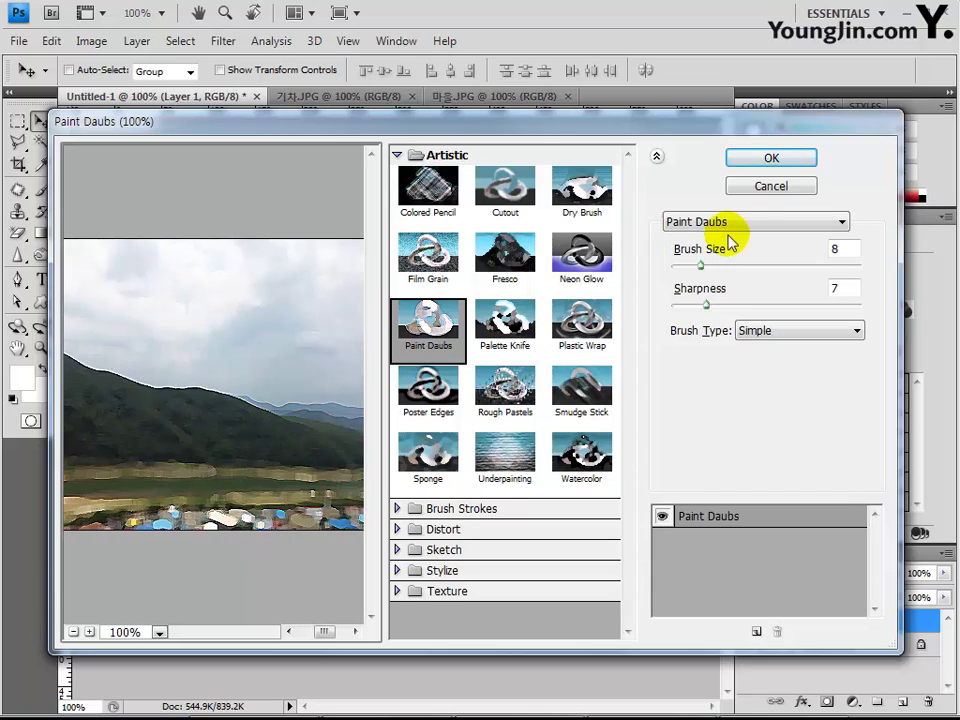
pyautogui.click(767, 162)
pyautogui.click(617, 455)
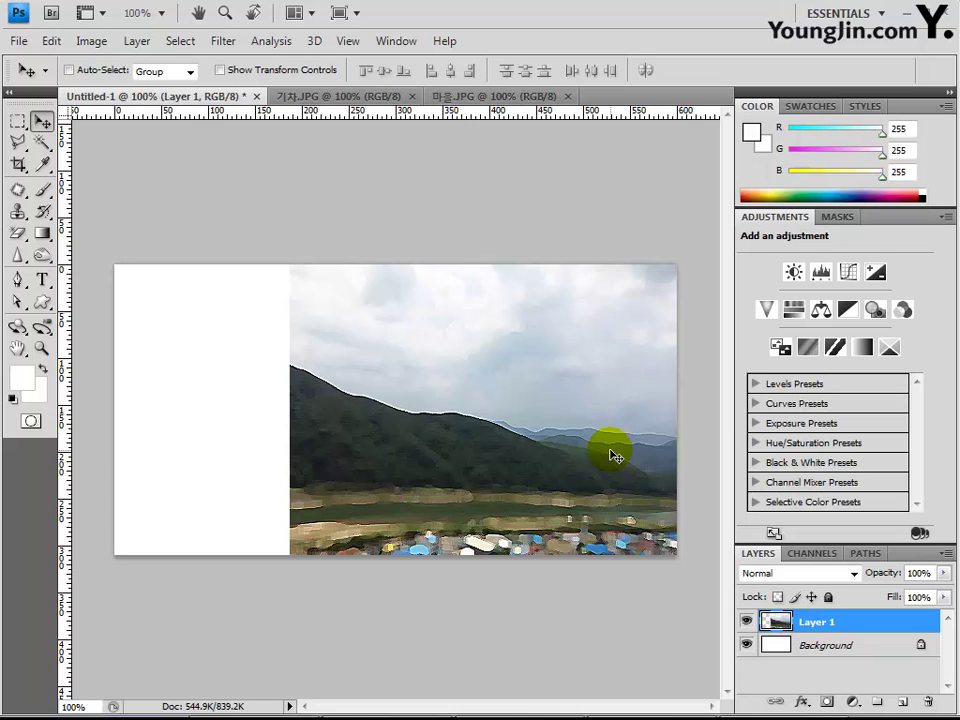
# Copy the whole 기차.JPG image into the composition and align it with the canvas's left edge
pyautogui.moveTo(616, 456); pyautogui.dragTo(400, 344)
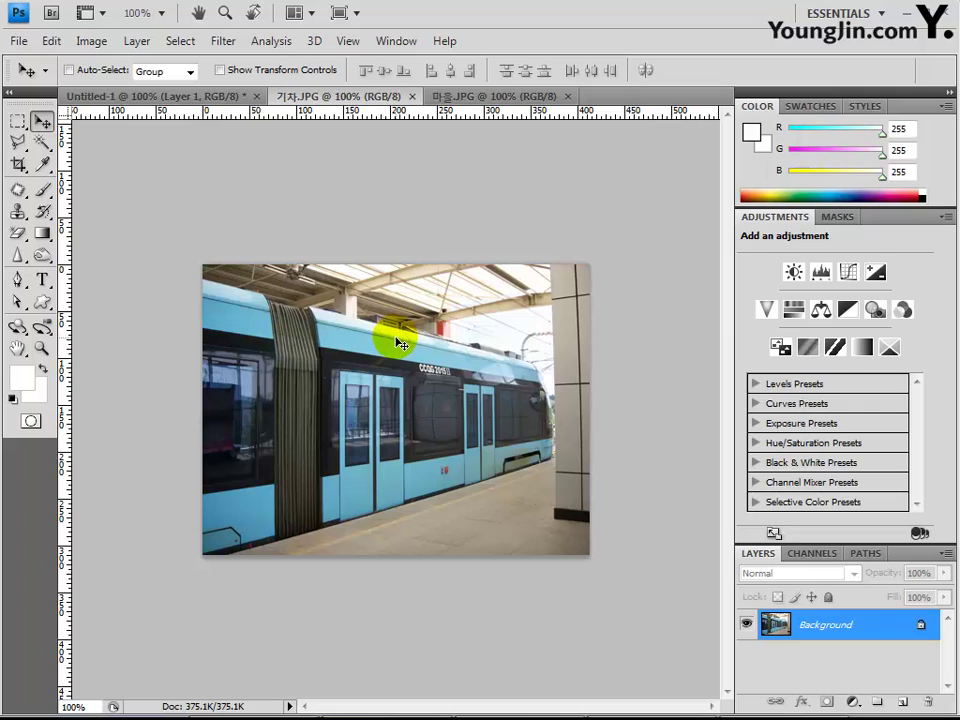
pyautogui.hotkey('ctrl', 'a')
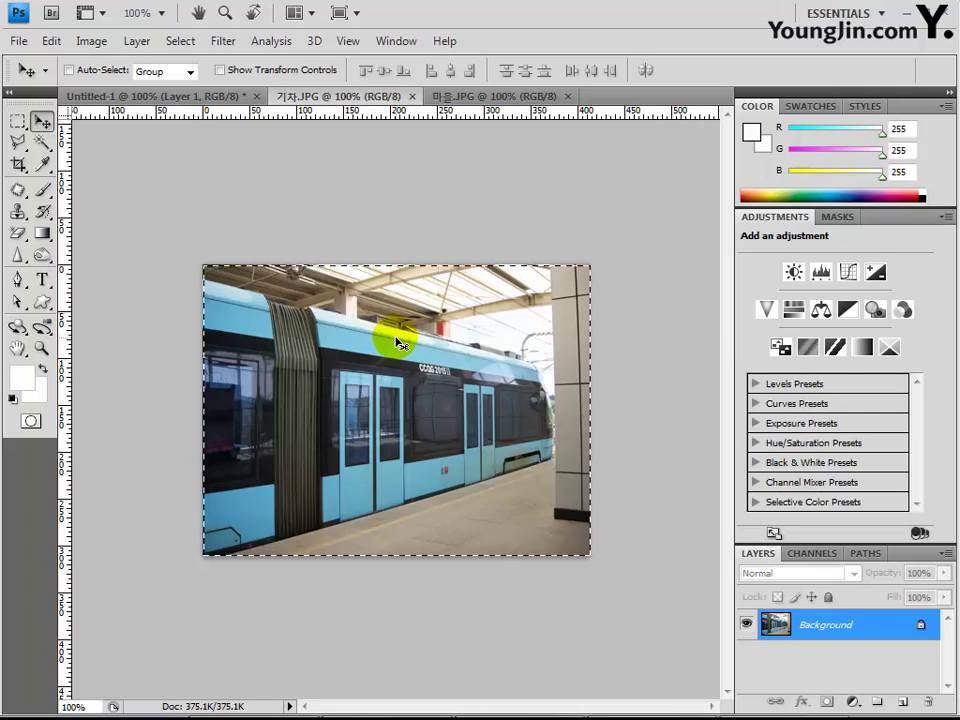
pyautogui.moveTo(396, 343); pyautogui.dragTo(458, 435)
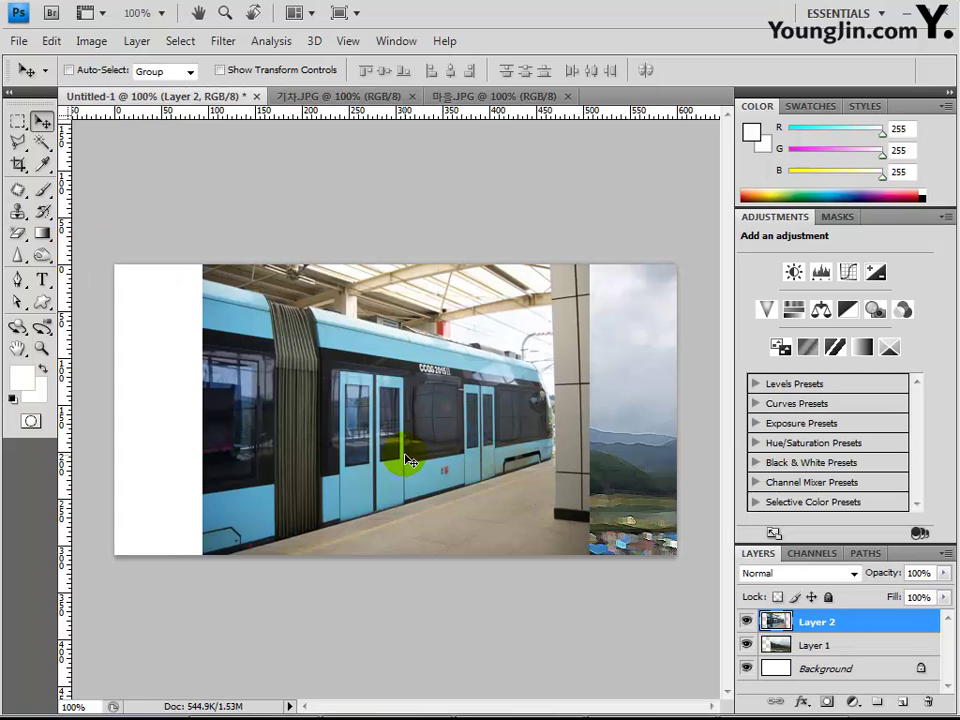
pyautogui.moveTo(404, 457); pyautogui.dragTo(315, 444)
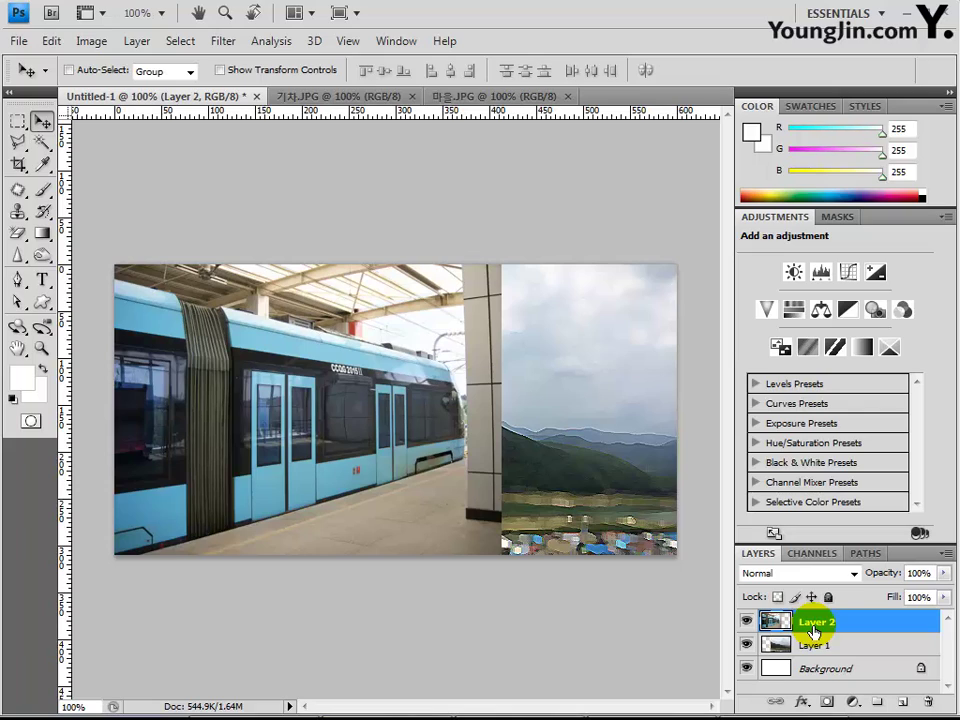
# Add a layer mask to the train layer and fade its right side into the village with a horizontal white-to-black linear gradient
pyautogui.click(824, 703)
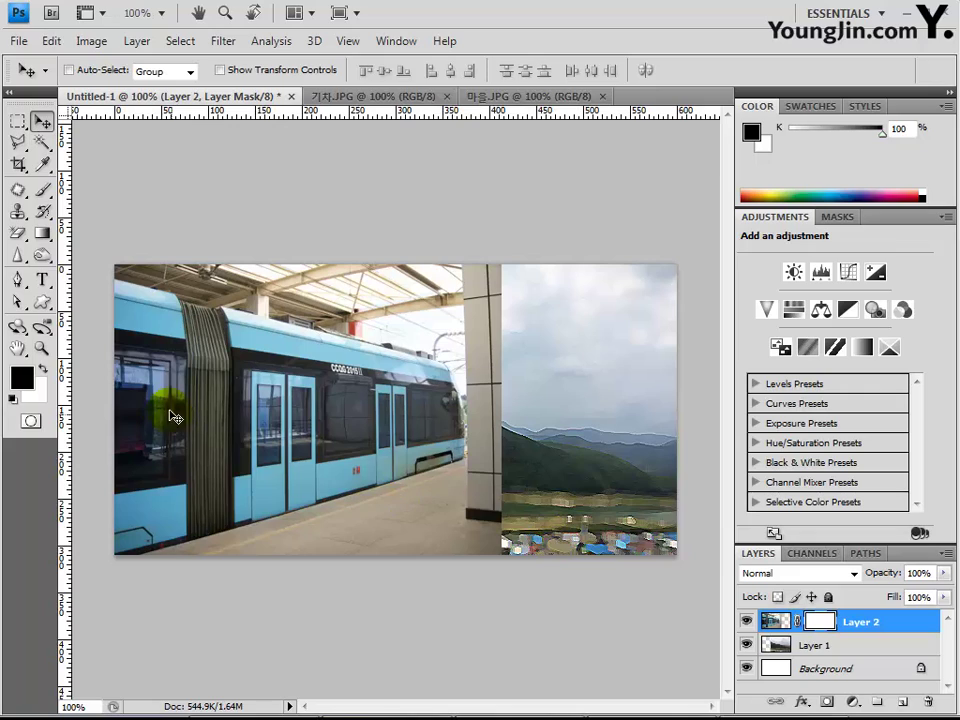
pyautogui.click(44, 367)
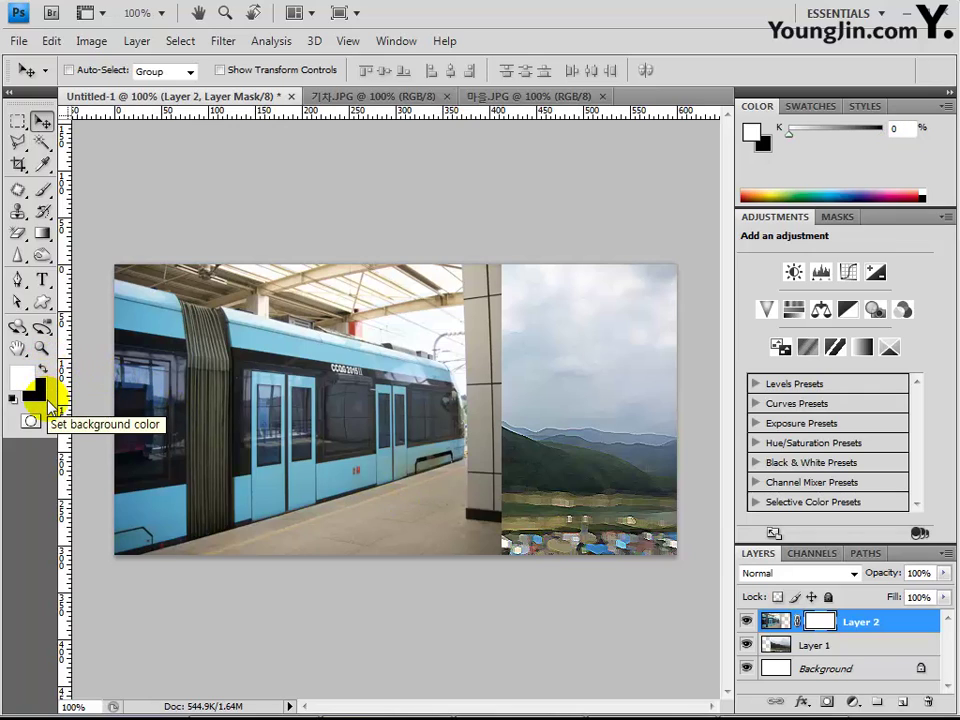
pyautogui.click(42, 233)
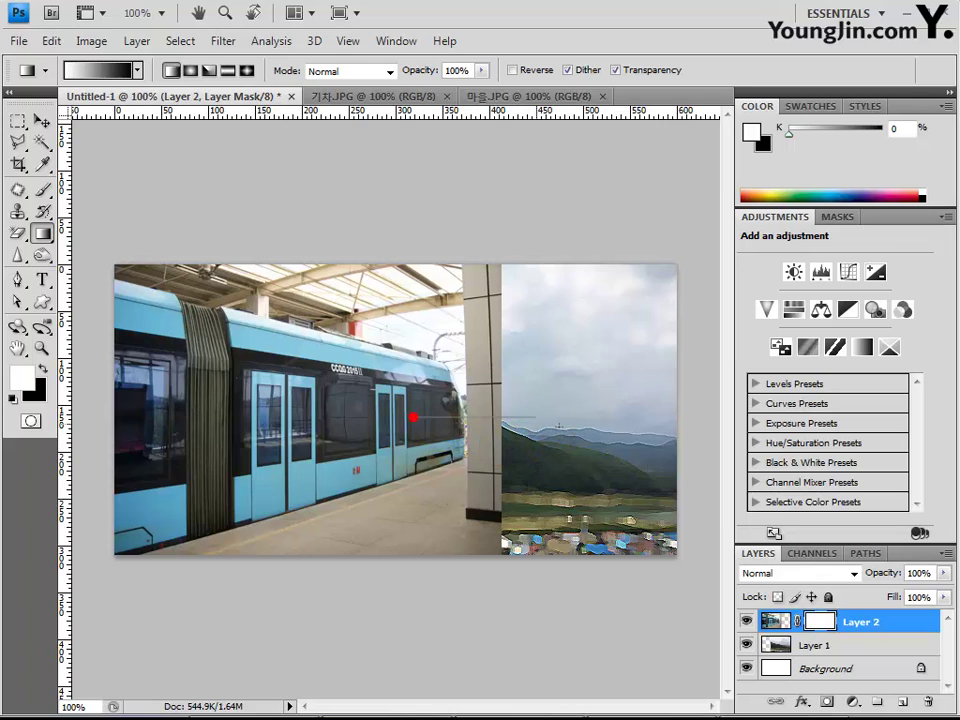
pyautogui.moveTo(410, 417); pyautogui.dragTo(585, 424)
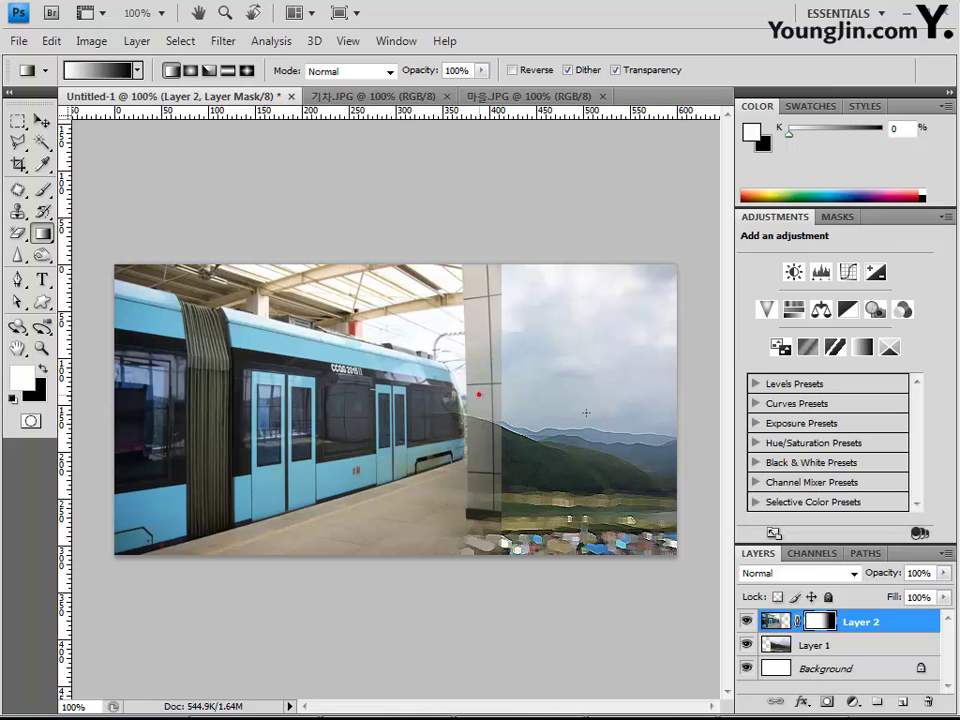
pyautogui.moveTo(339, 401); pyautogui.dragTo(533, 428)
pyautogui.moveTo(300, 396); pyautogui.dragTo(493, 403)
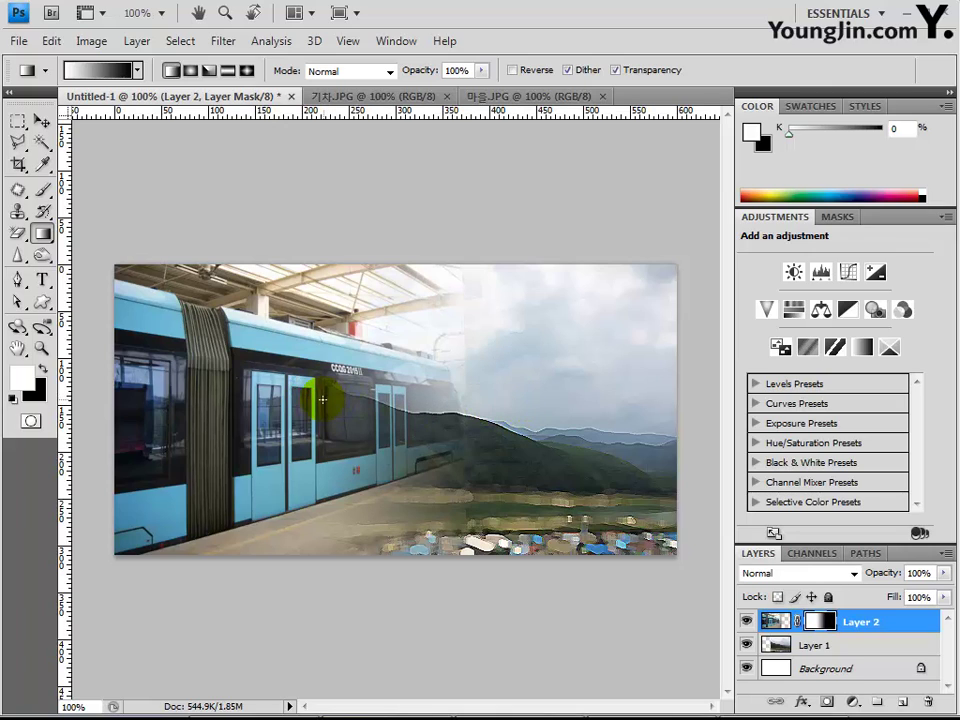
pyautogui.moveTo(281, 400); pyautogui.dragTo(474, 409)
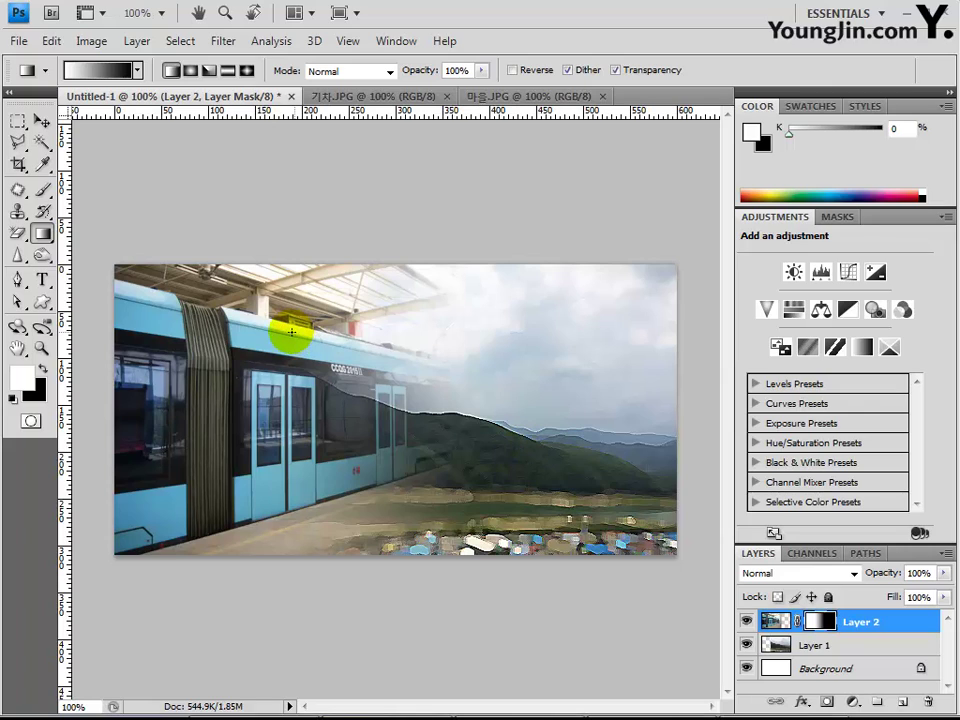
# Select a full-width strip about 115 px high along the canvas's lower edge and fill it with white on a new layer
pyautogui.click(18, 124)
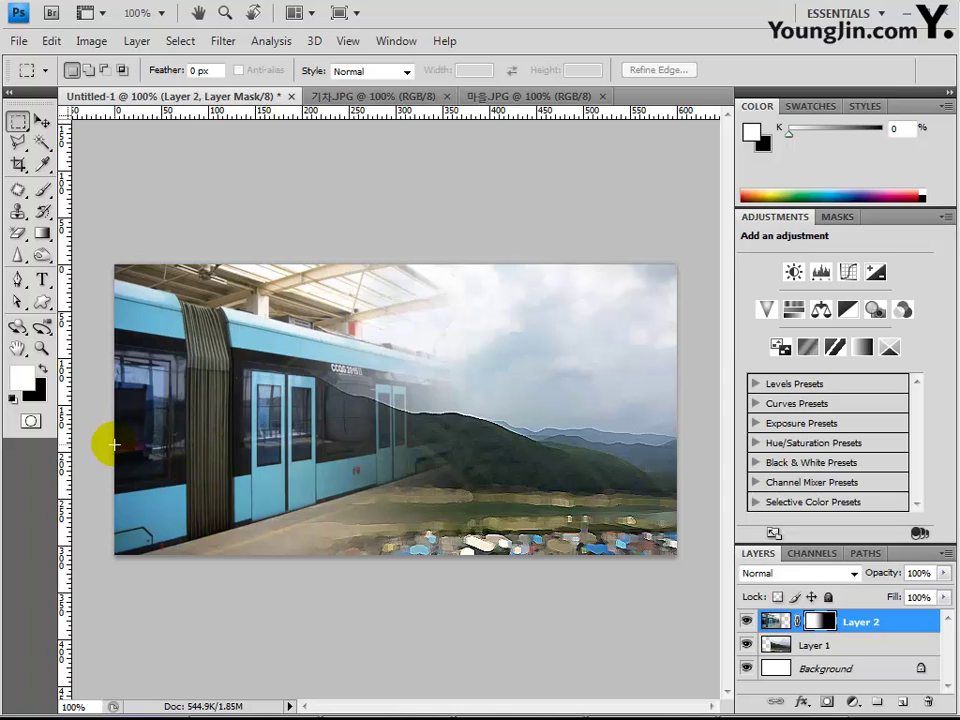
pyautogui.moveTo(113, 445); pyautogui.dragTo(685, 630)
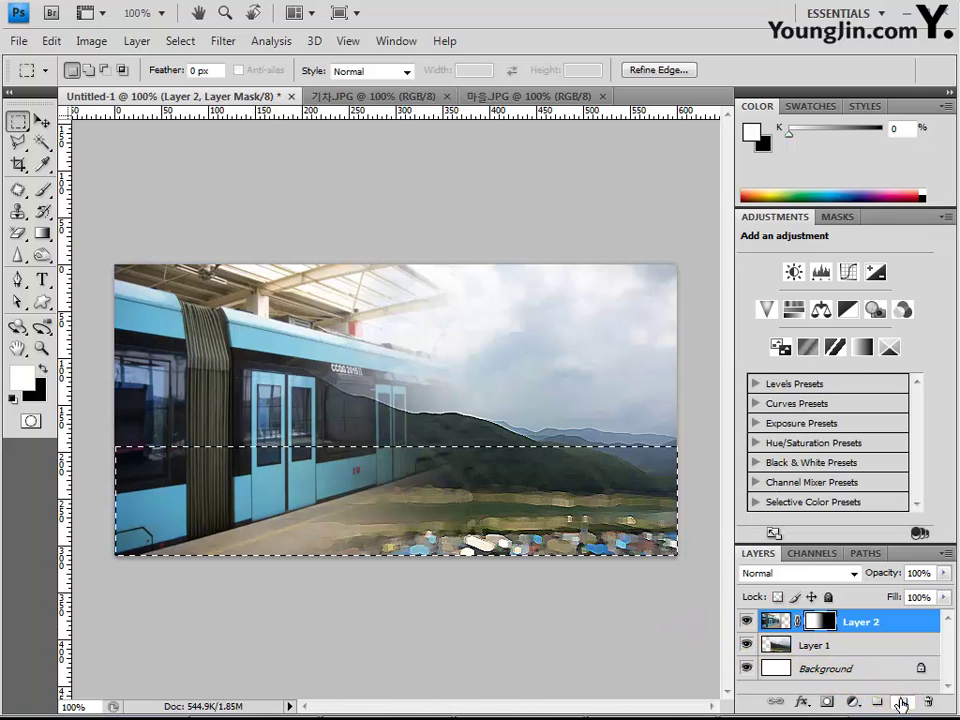
pyautogui.click(877, 701)
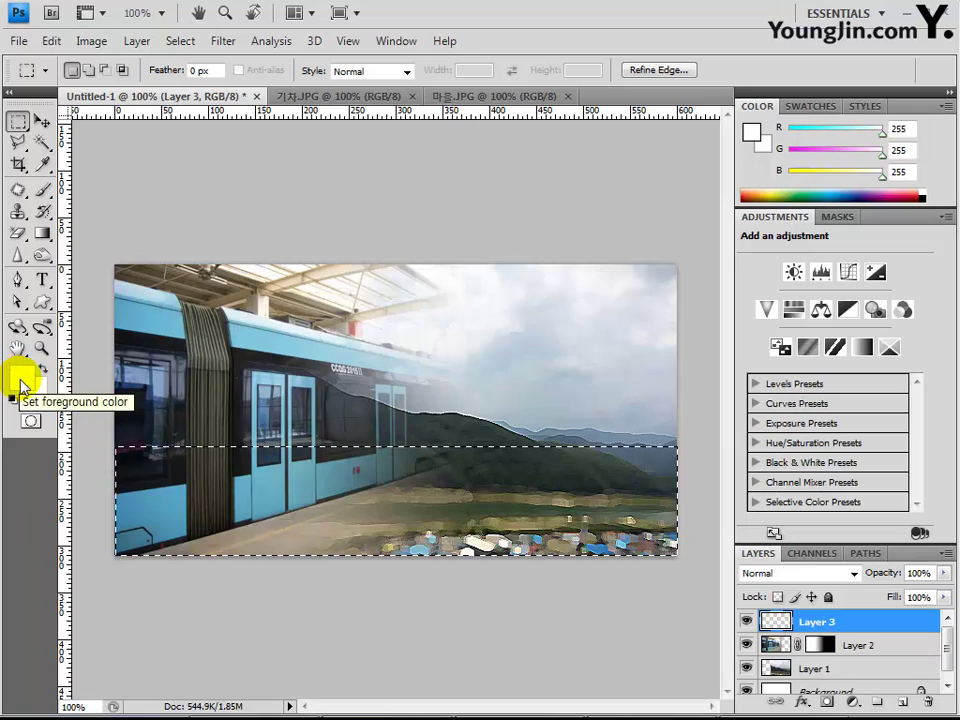
pyautogui.click(236, 509)
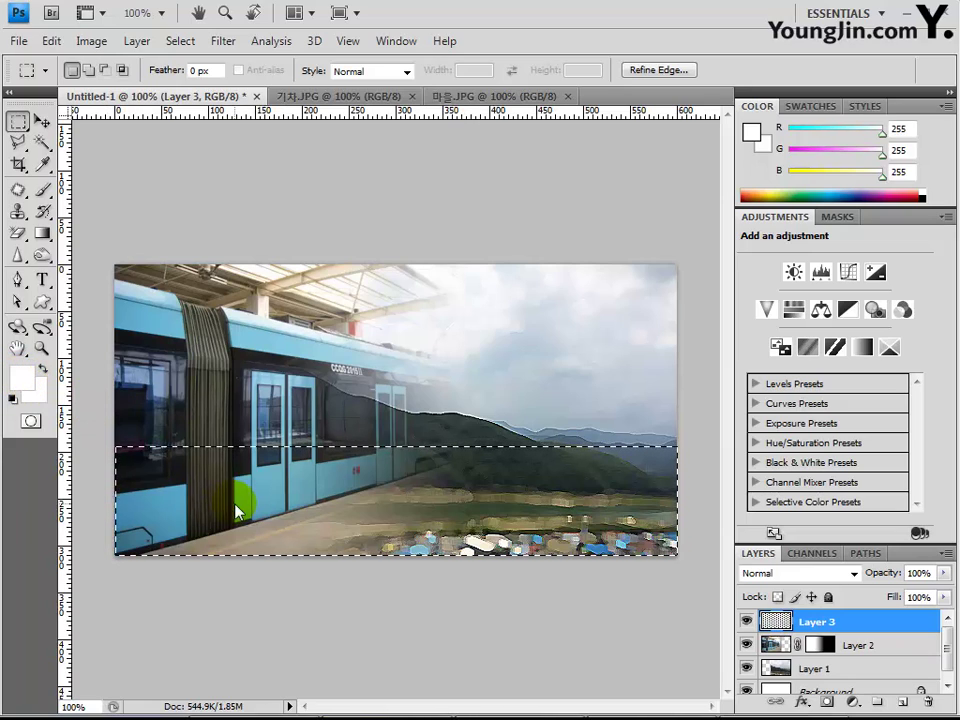
pyautogui.hotkey('alt', 'BackSpace')
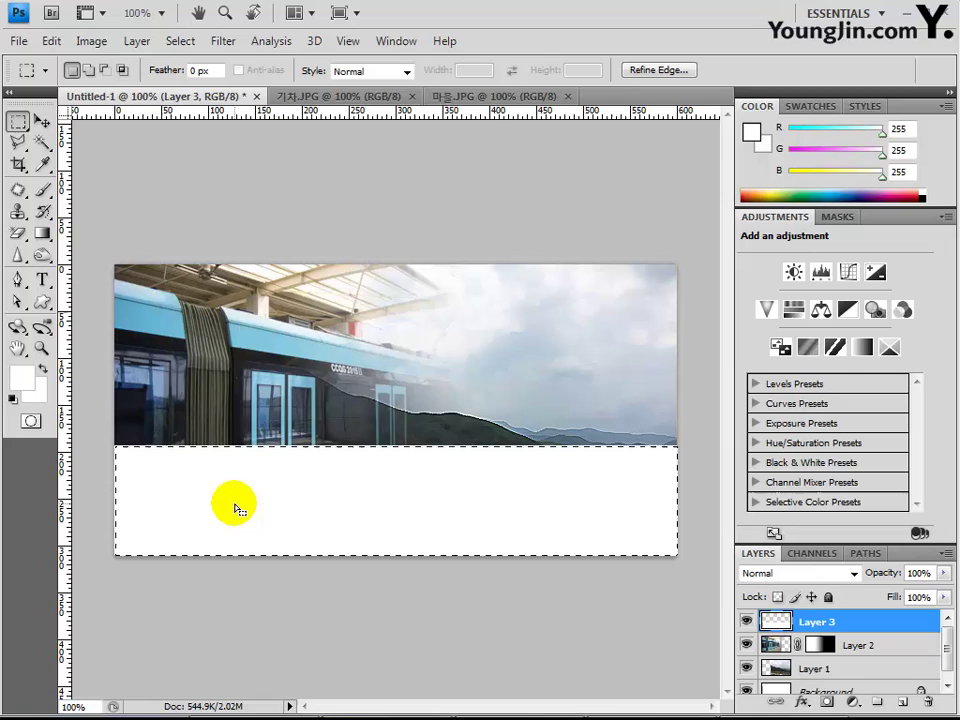
# Set the white strip layer's opacity to 60% and clear the selection
pyautogui.click(916, 573)
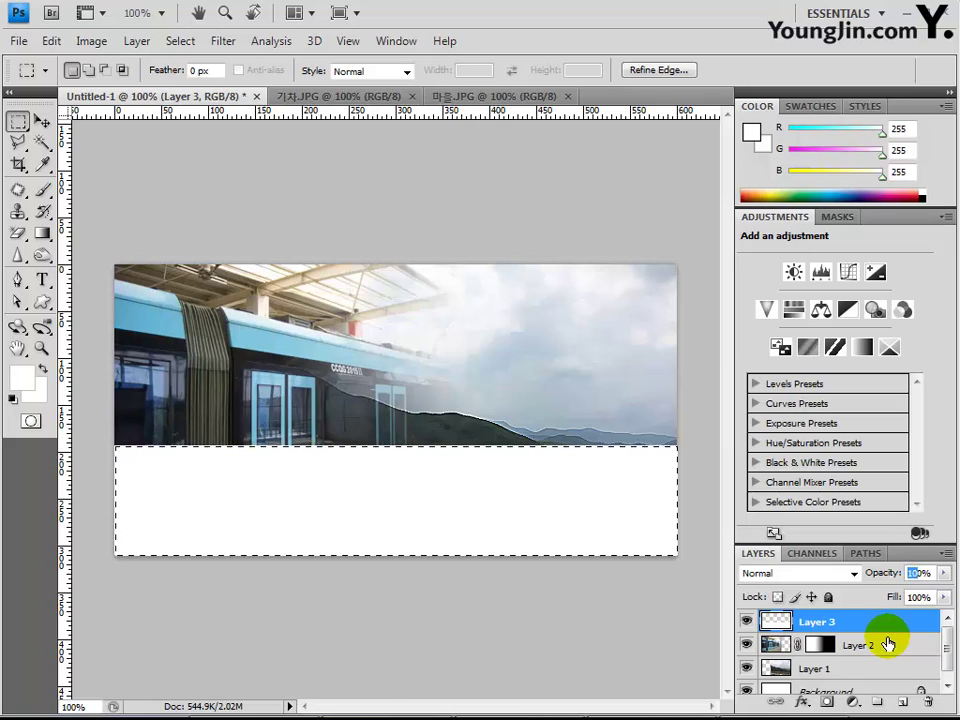
pyautogui.write('50')
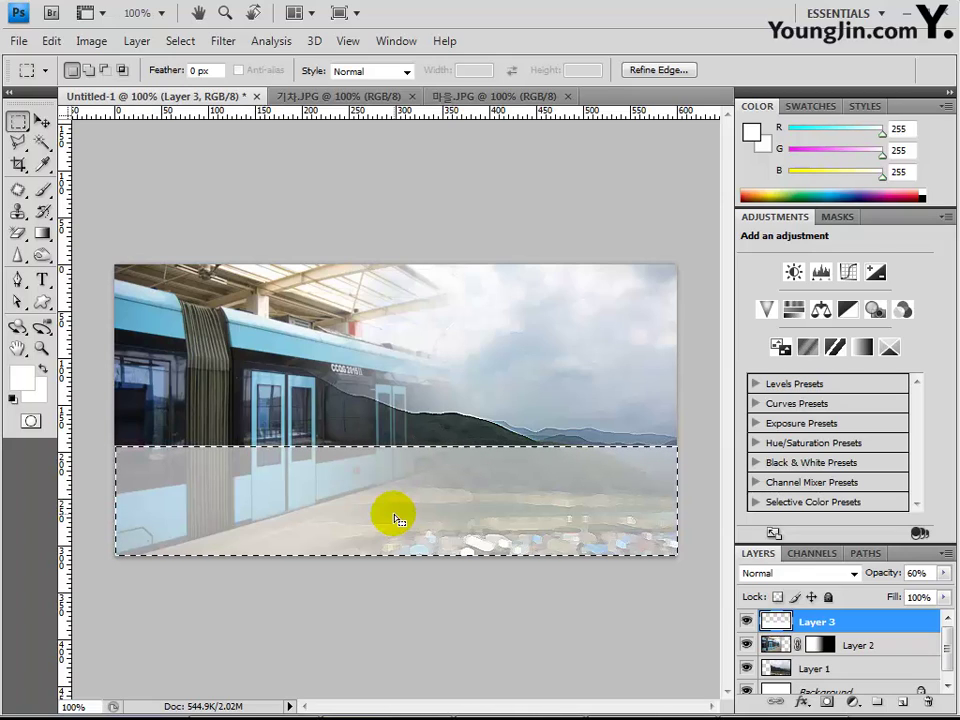
pyautogui.hotkey('ctrl', 'd')
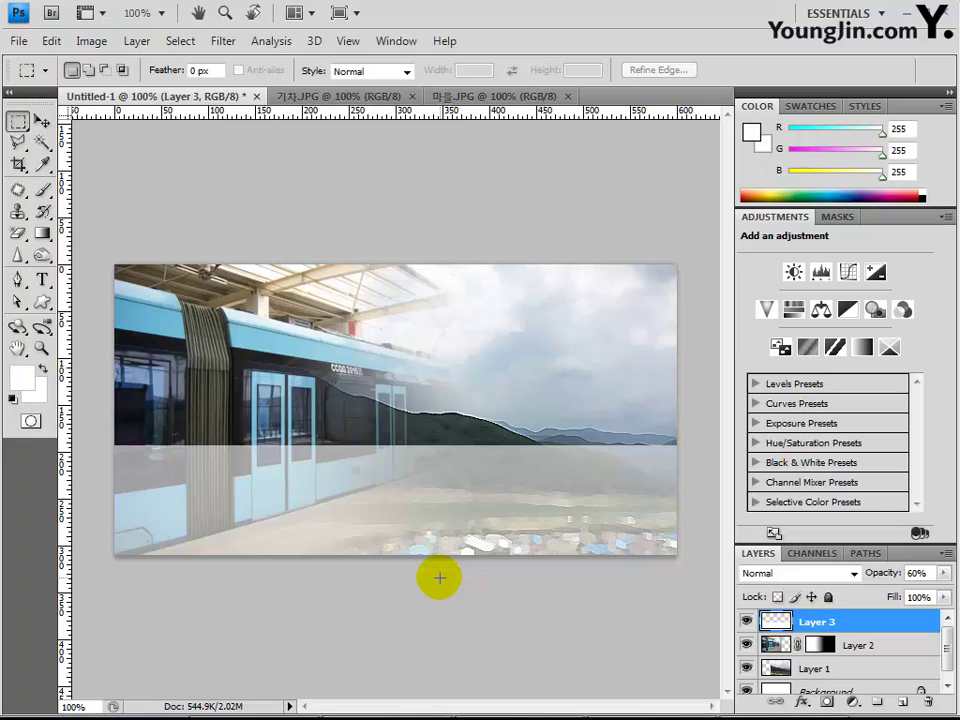
# Draw a white Banner 1 custom shape layer without a style, about 520 × 86 px, and shift it to roughly the canvas's horizontal center
pyautogui.click(42, 301)
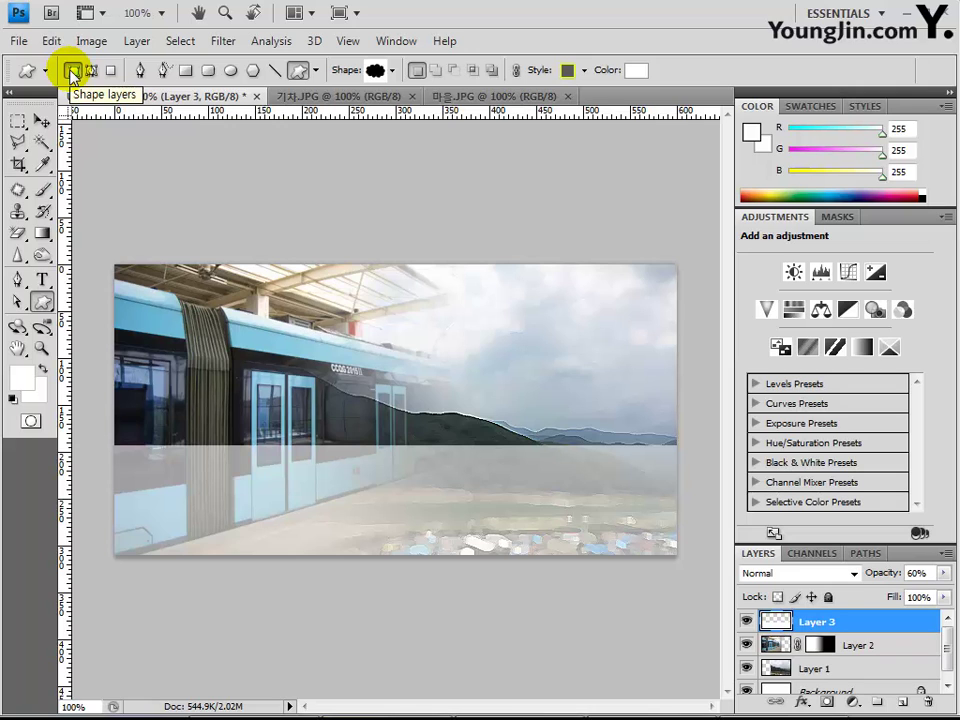
pyautogui.click(393, 70)
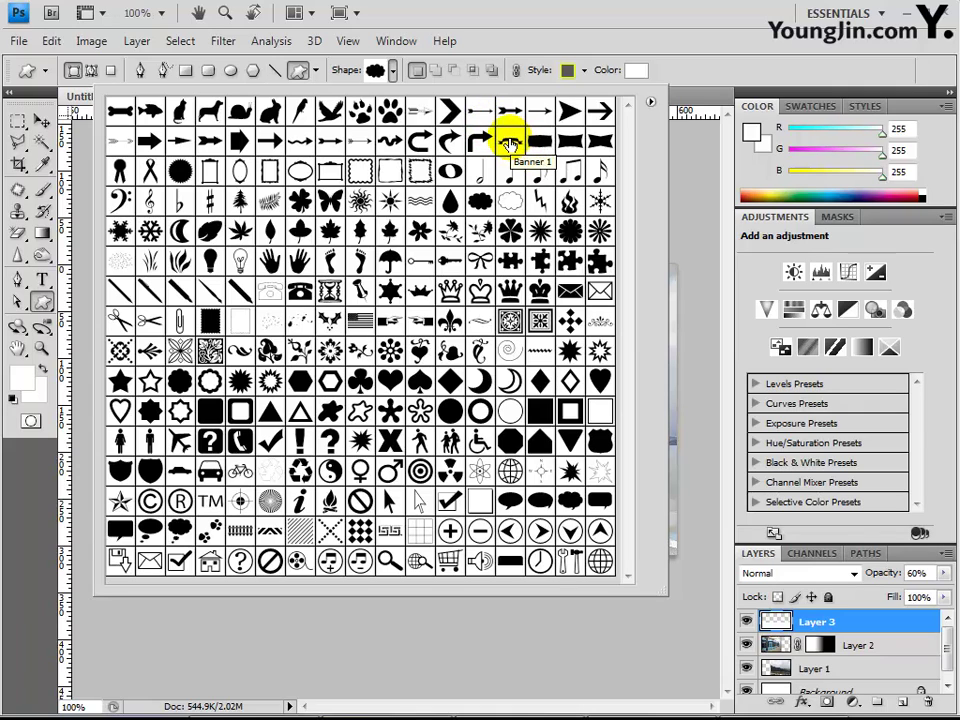
pyautogui.doubleClick(510, 143)
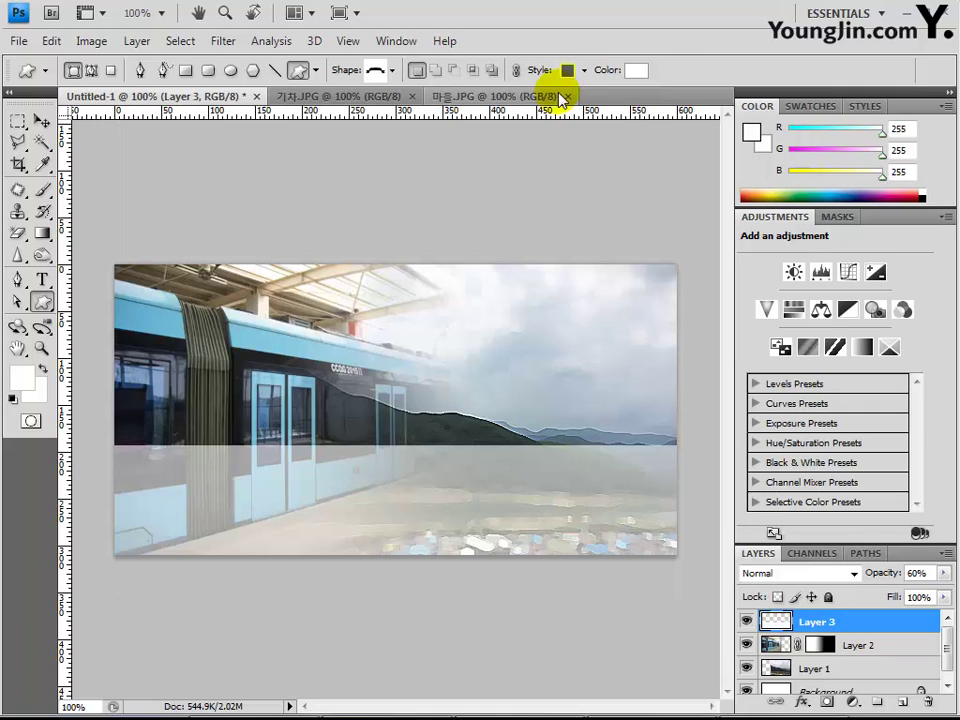
pyautogui.click(584, 70)
pyautogui.click(479, 110)
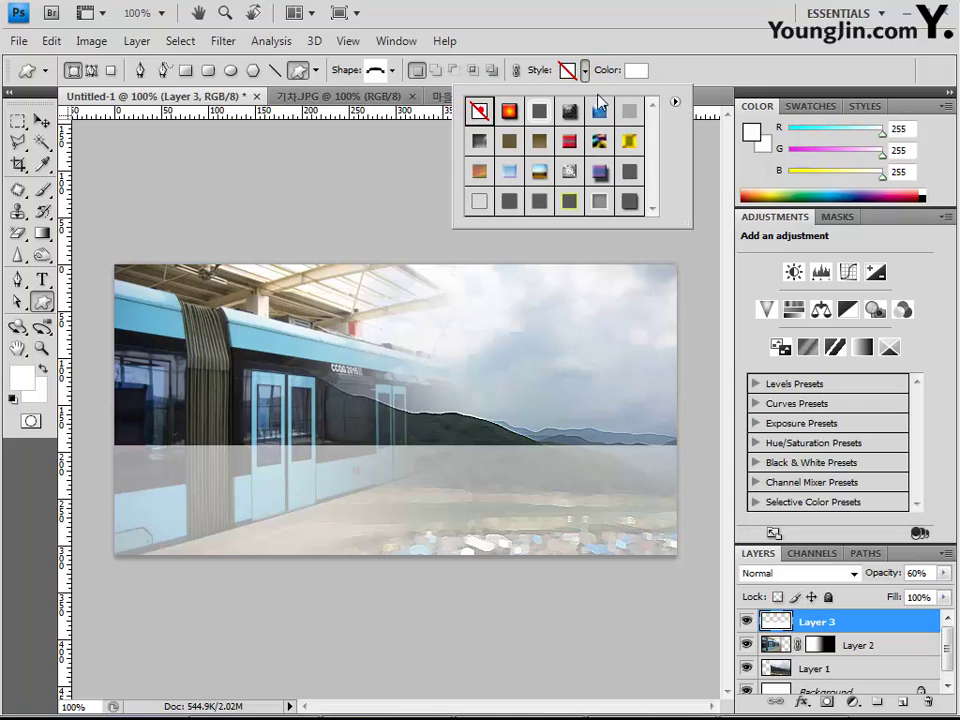
pyautogui.click(670, 71)
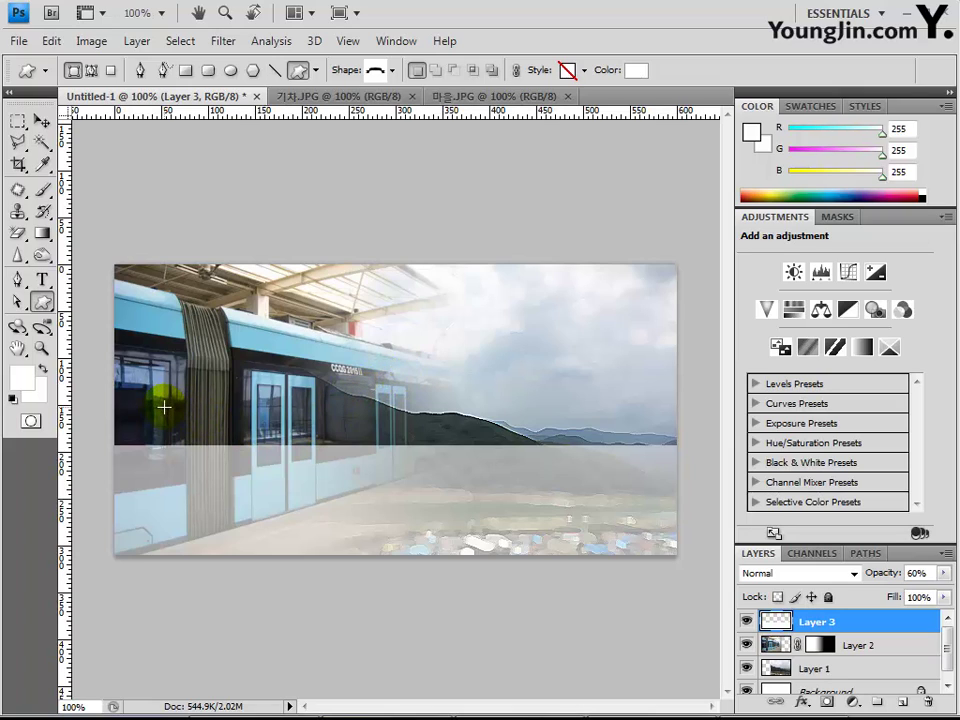
pyautogui.moveTo(237, 424)
pyautogui.mouseDown()
pyautogui.moveTo(433, 459)
pyautogui.moveTo(538, 454)
pyautogui.moveTo(594, 486)
pyautogui.moveTo(648, 488)
pyautogui.mouseUp()
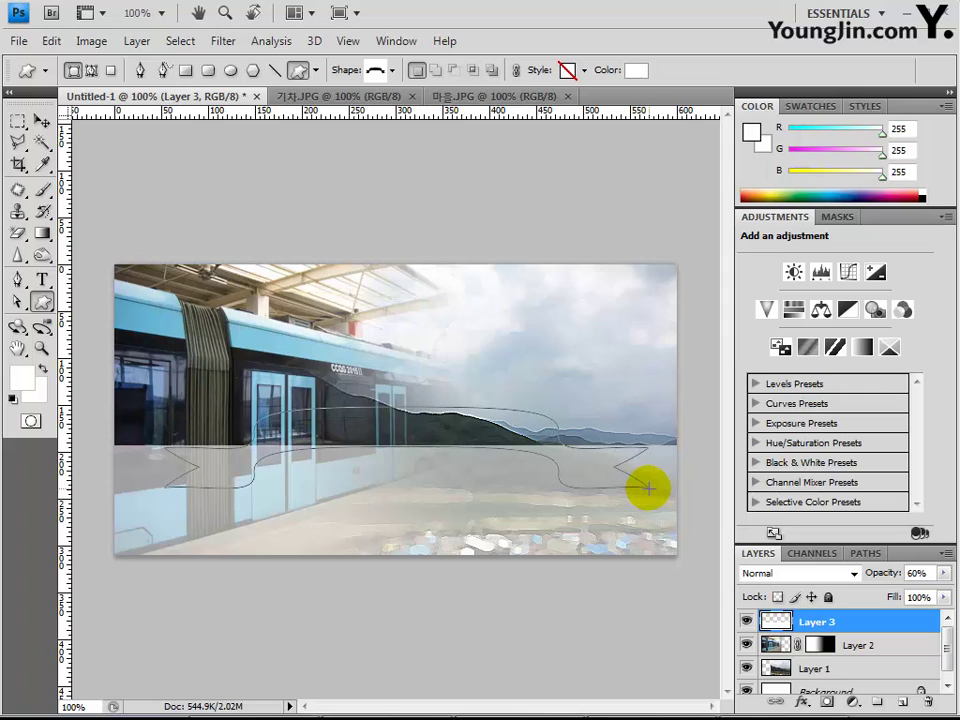
pyautogui.moveTo(648, 488); pyautogui.dragTo(648, 489)
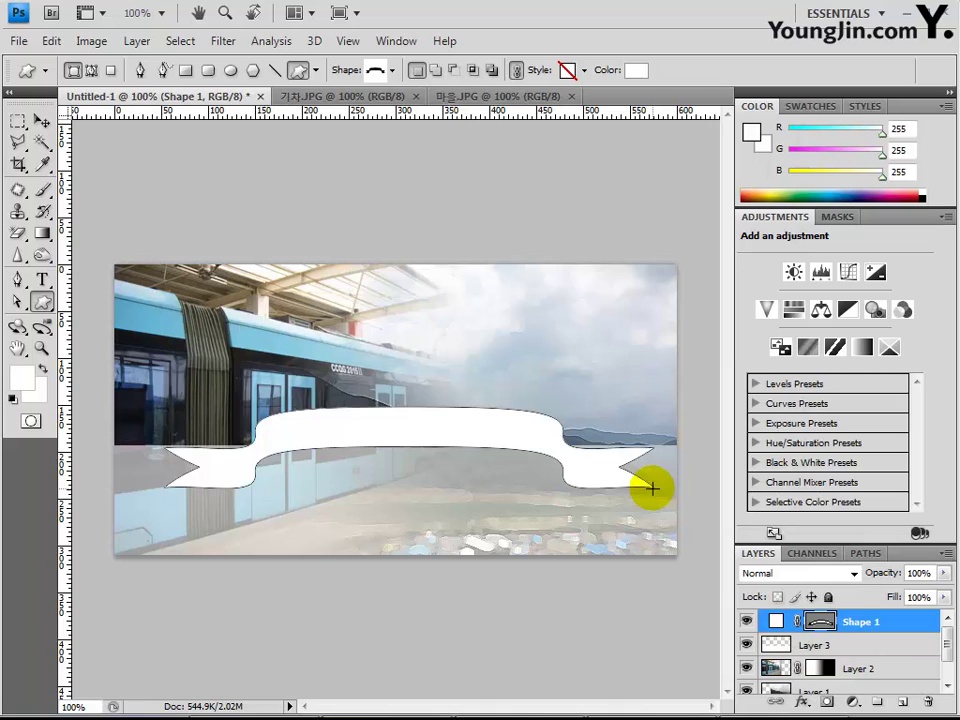
pyautogui.click(41, 120)
pyautogui.moveTo(167, 299)
pyautogui.mouseDown()
pyautogui.moveTo(158, 298)
pyautogui.moveTo(173, 300)
pyautogui.mouseUp()
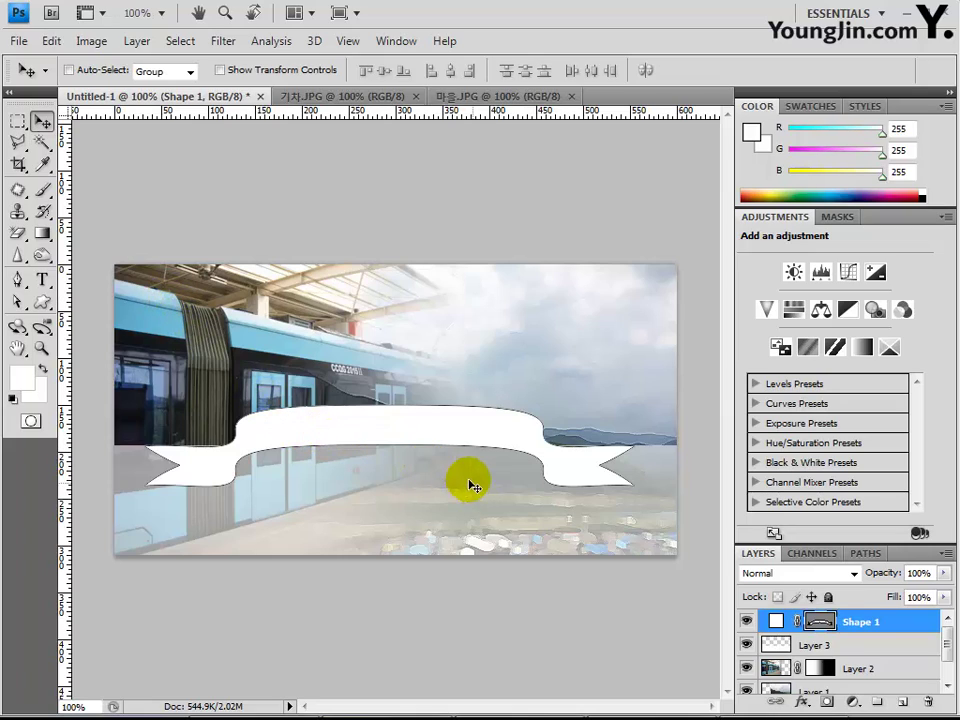
# Add a 4 px outside stroke in color #0060ff to the banner shape
pyautogui.click(801, 701)
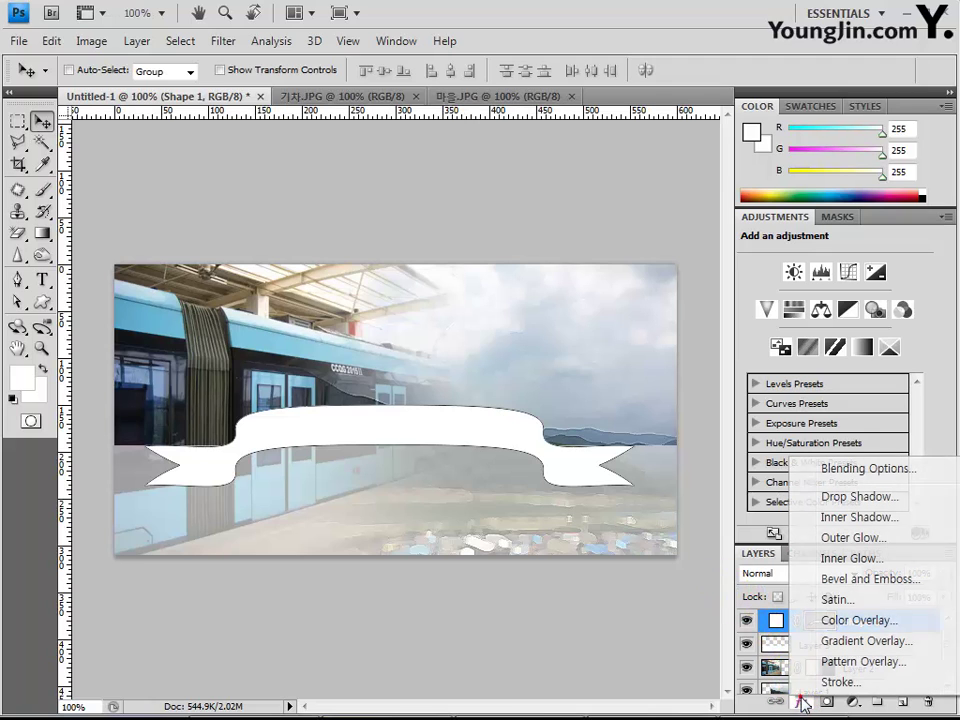
pyautogui.click(838, 682)
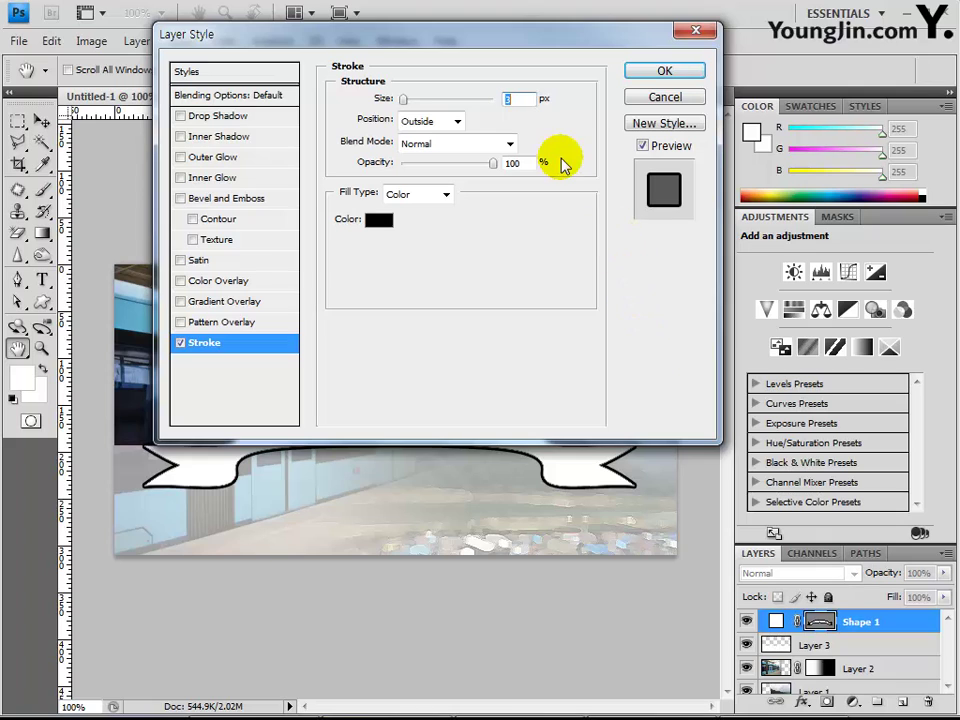
pyautogui.write('4')
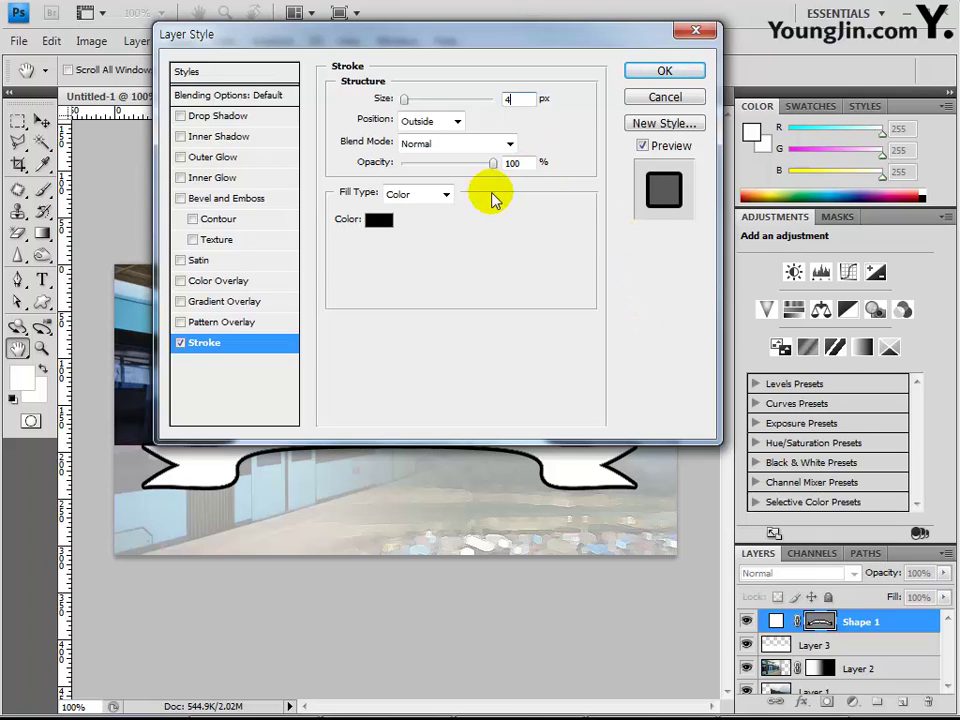
pyautogui.click(380, 222)
pyautogui.click(688, 467)
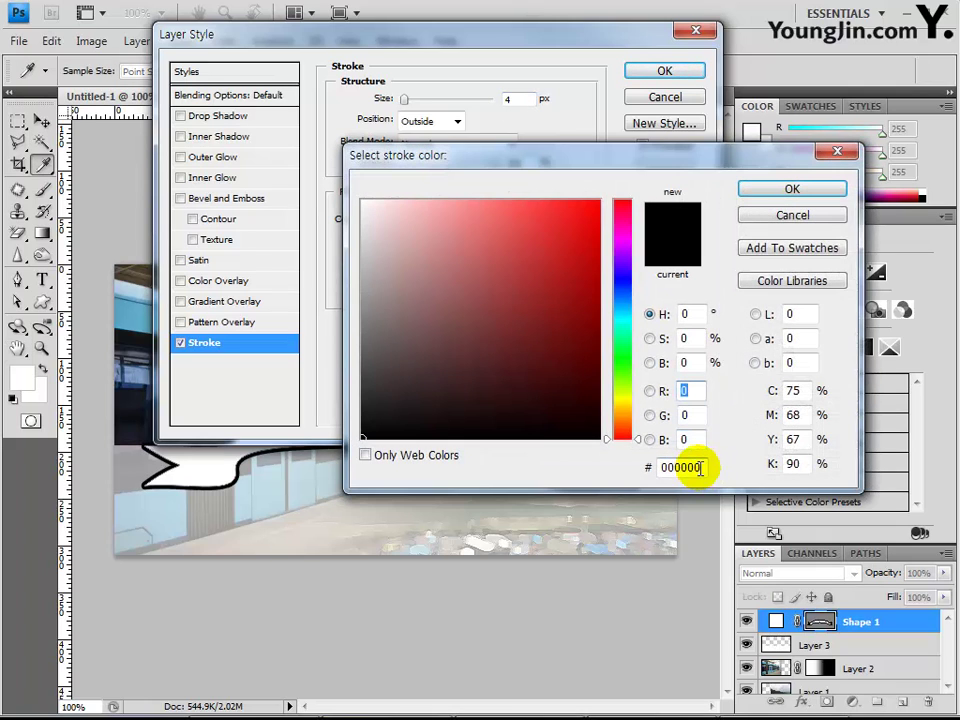
pyautogui.write('0')
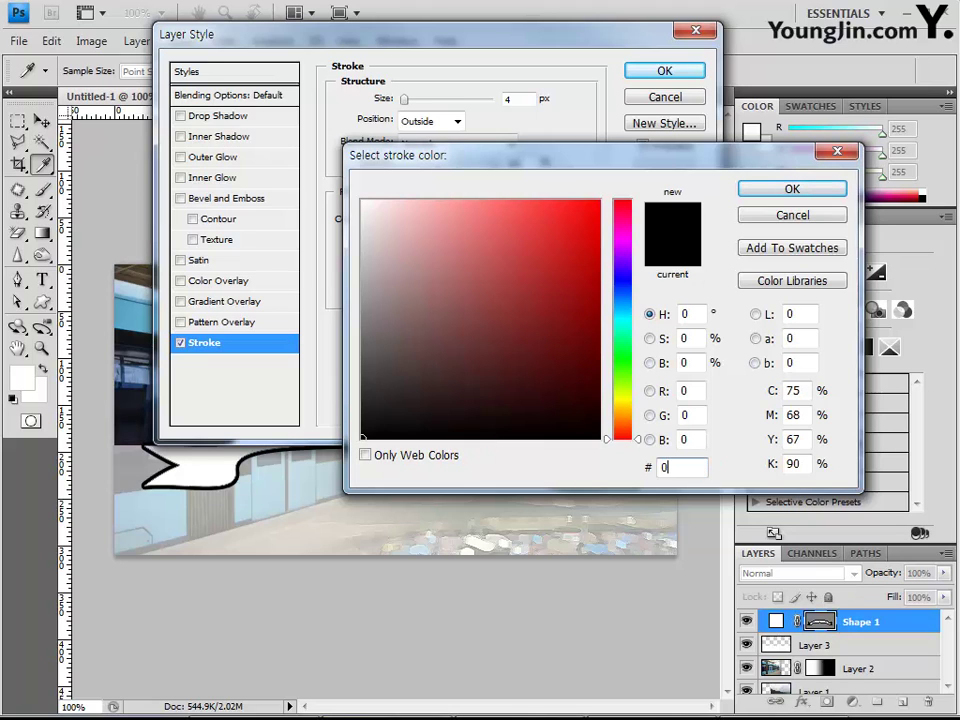
pyautogui.write('060ff')
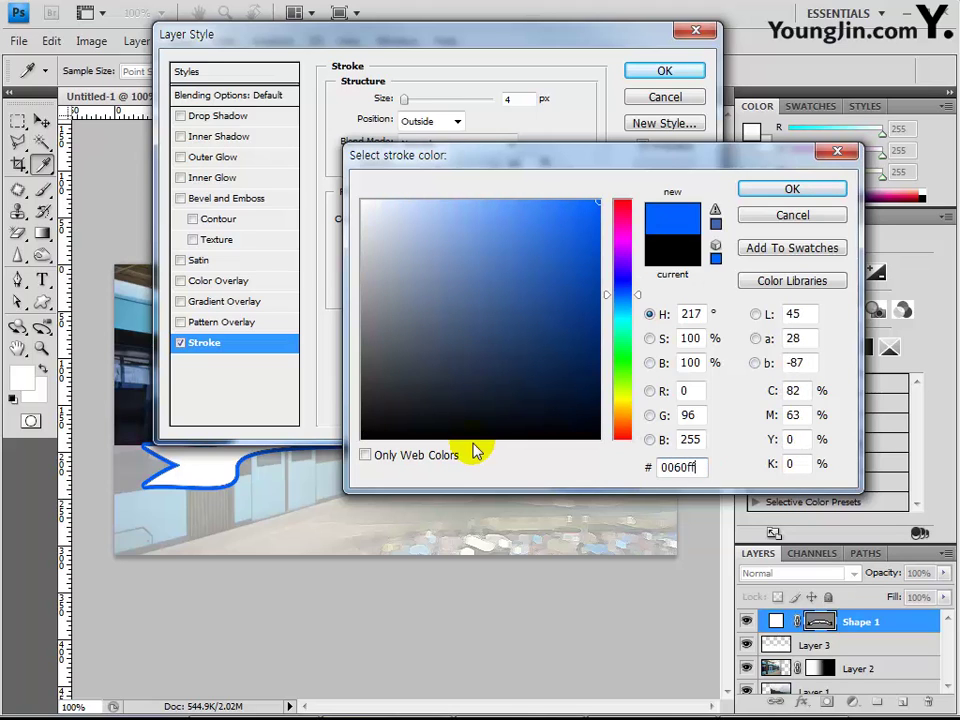
pyautogui.press('Return')
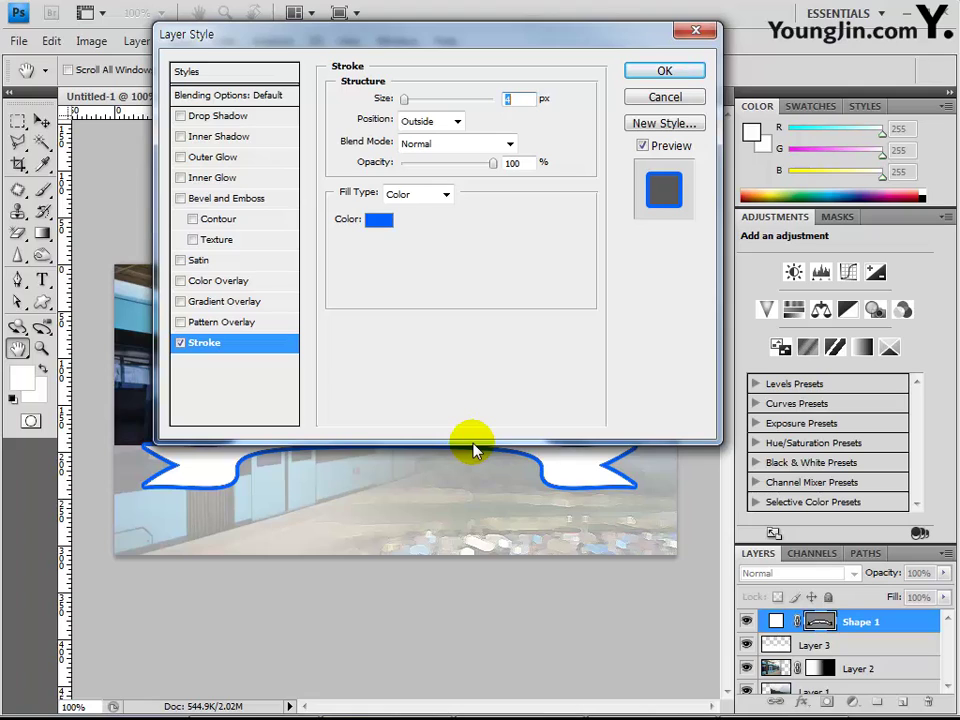
# Add a linear gradient overlay at 90° running from #006181 to white to the banner and apply the layer styles
pyautogui.click(228, 301)
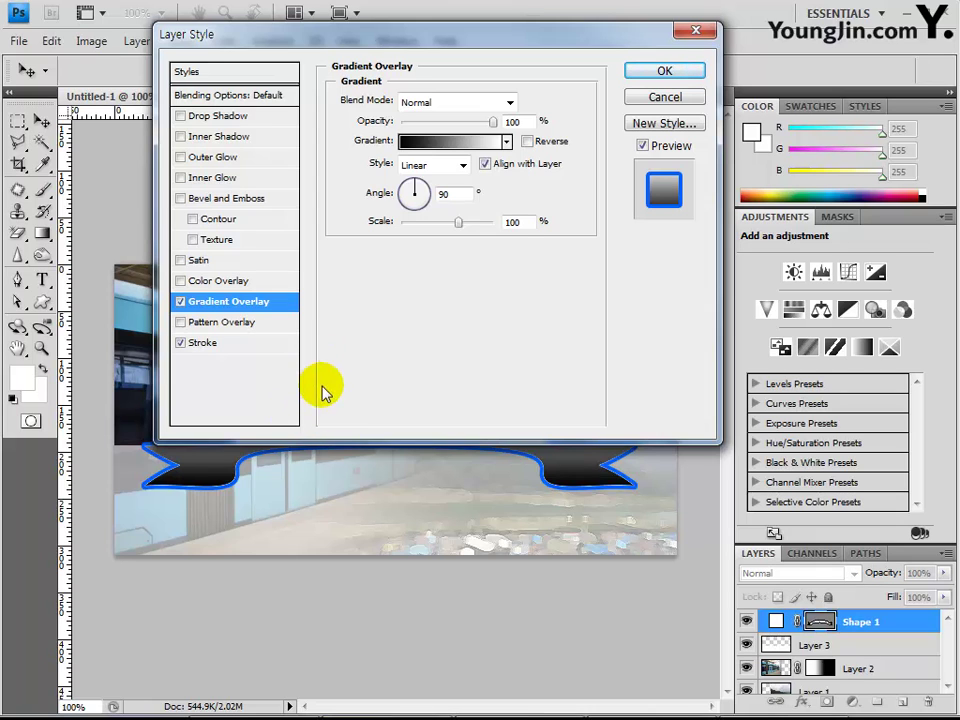
pyautogui.click(430, 143)
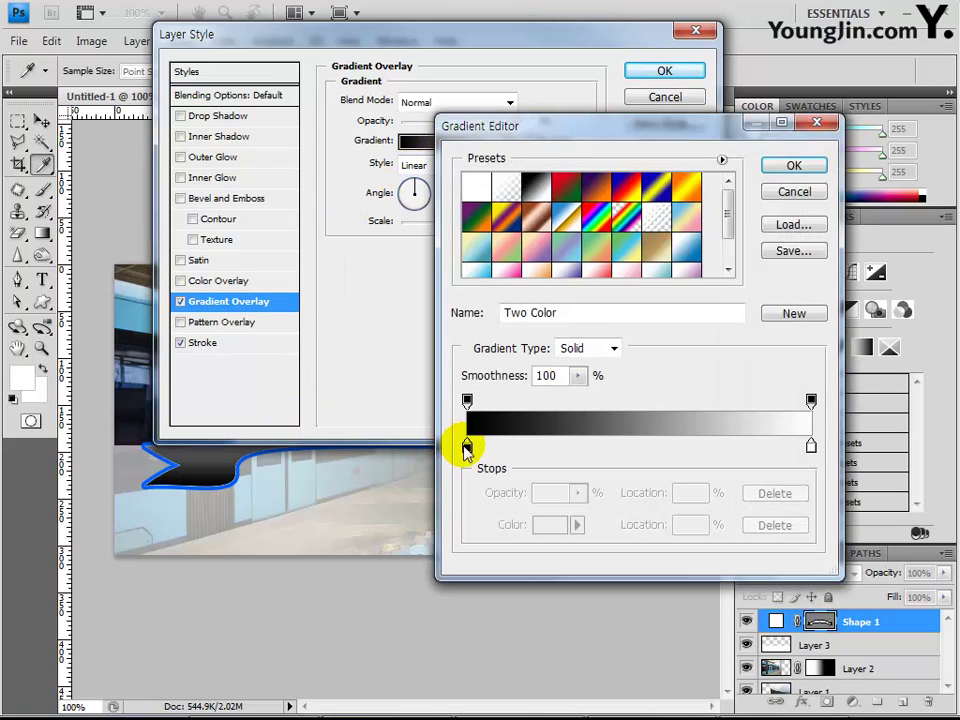
pyautogui.doubleClick(467, 447)
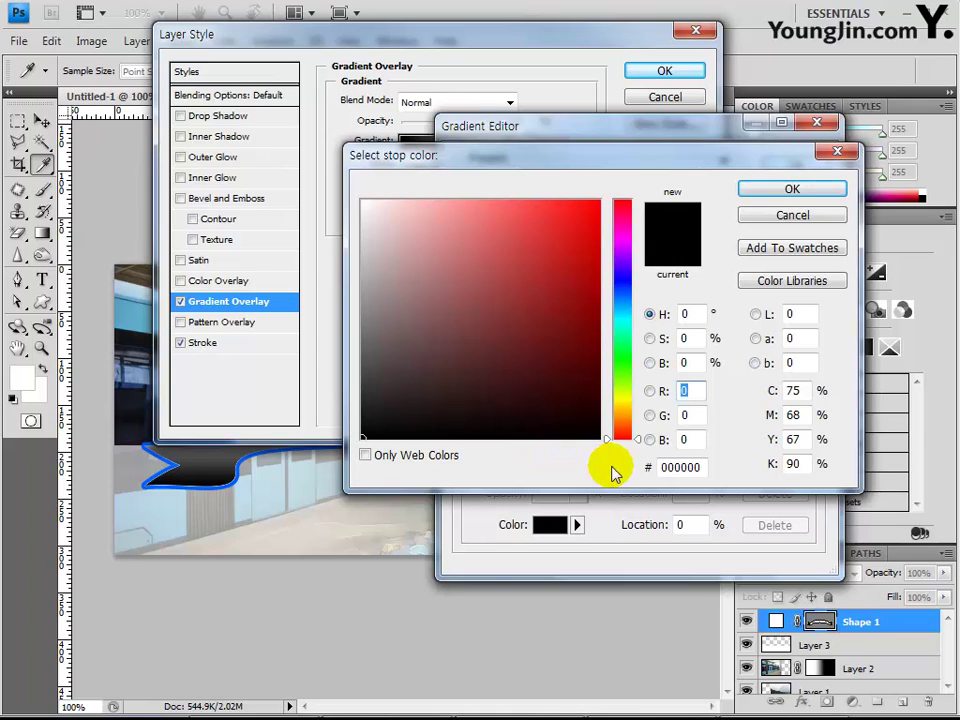
pyautogui.doubleClick(688, 467)
pyautogui.write('0061')
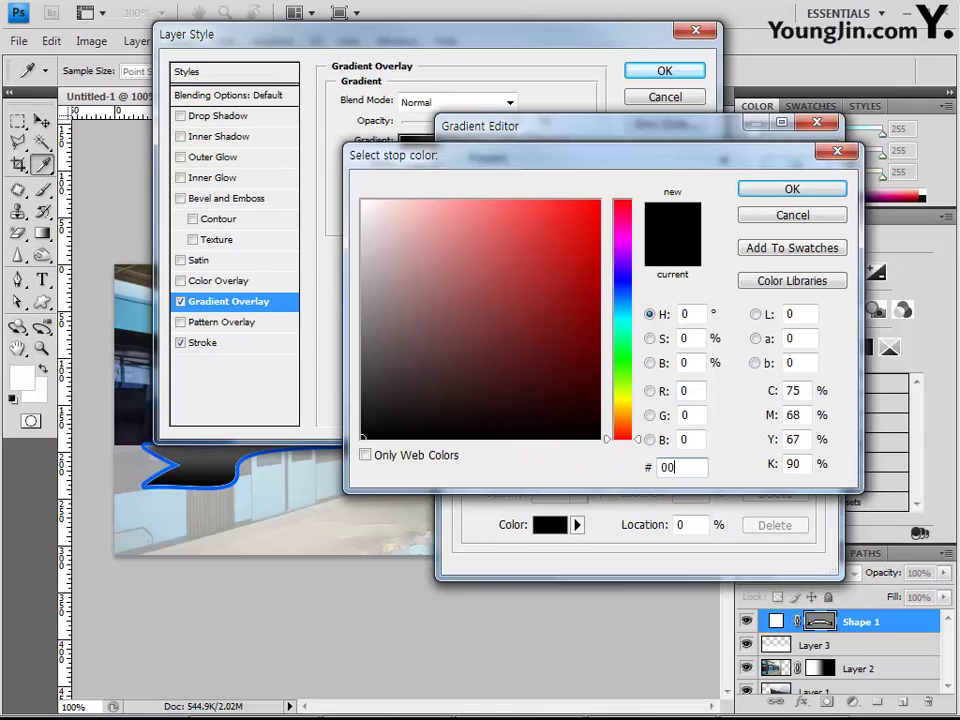
pyautogui.write('81')
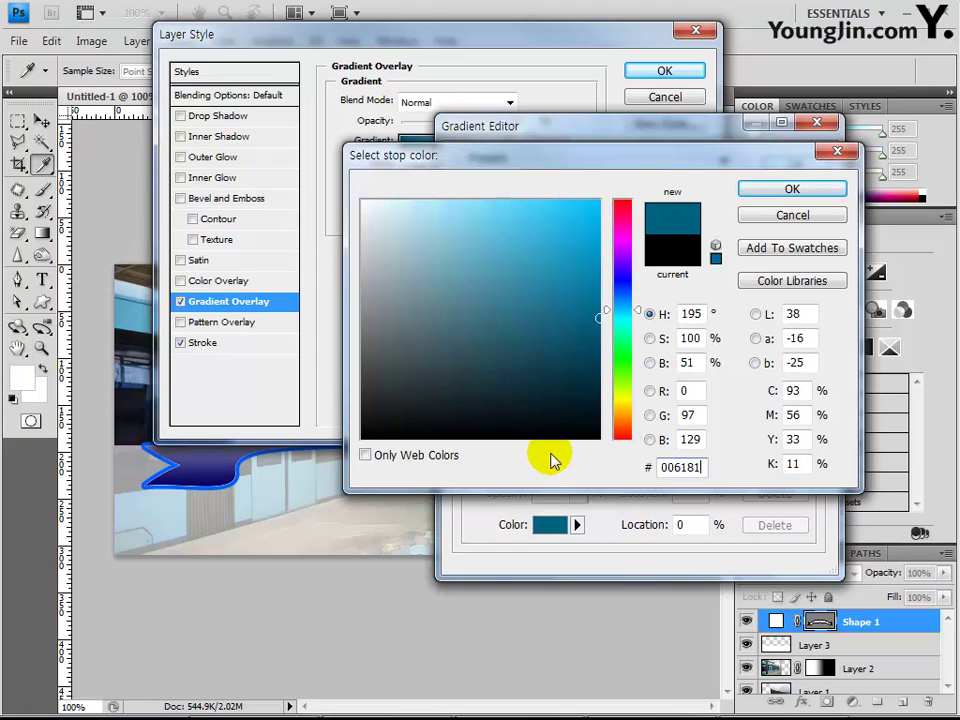
pyautogui.press('Return')
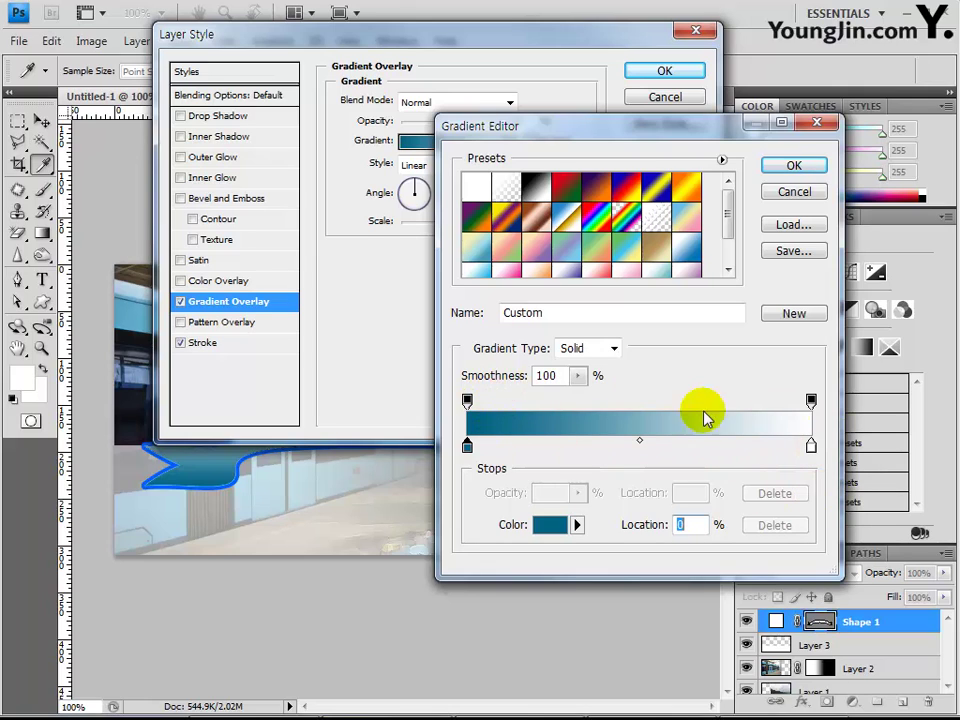
pyautogui.click(793, 167)
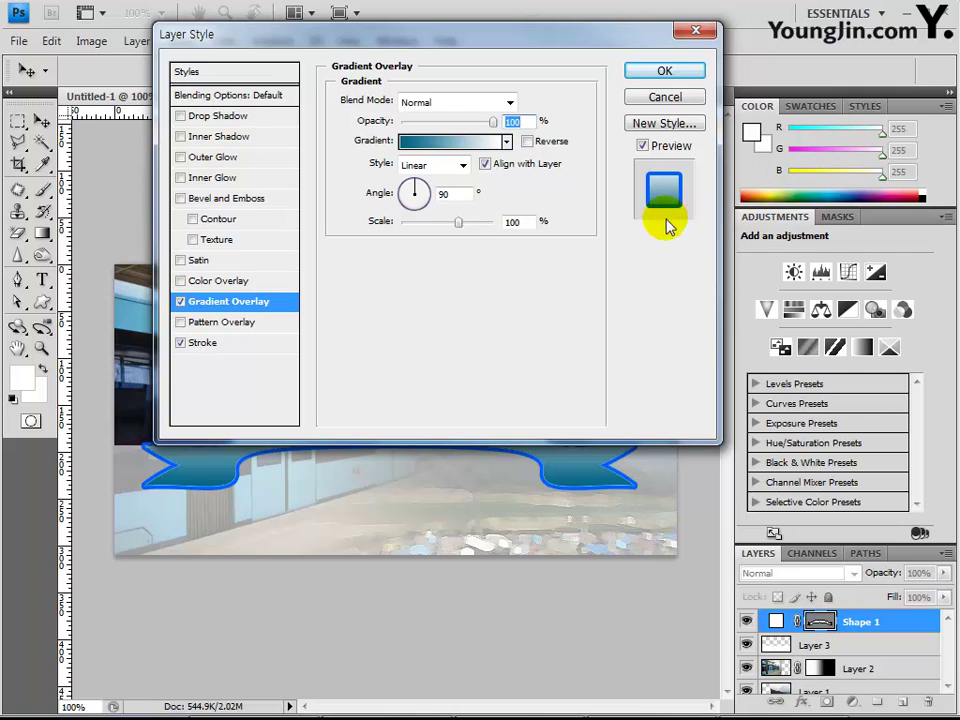
pyautogui.click(660, 74)
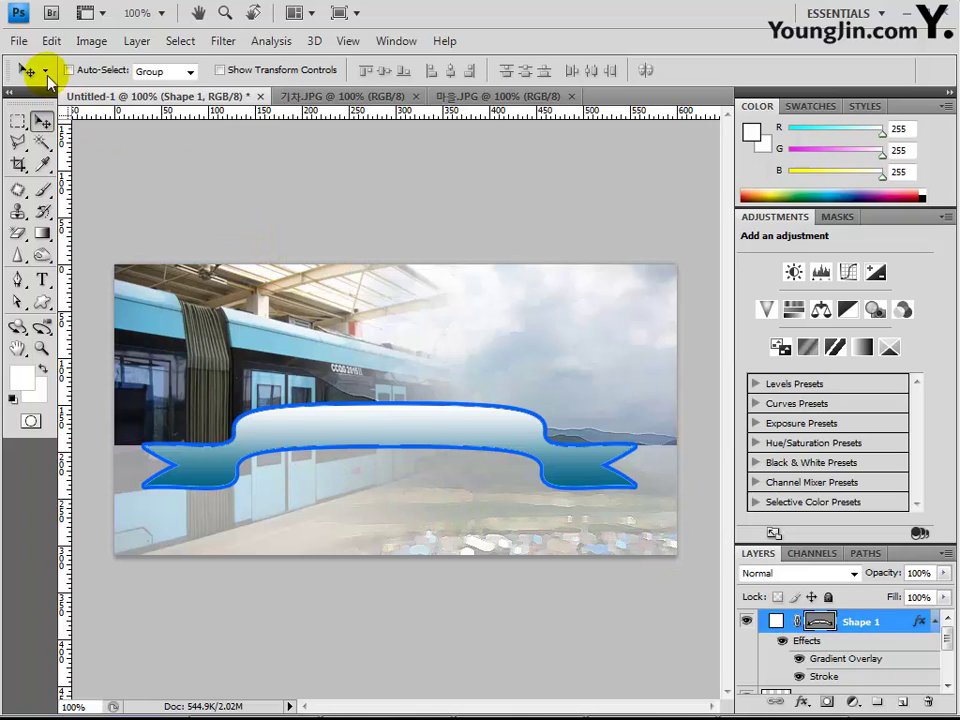
# Create a new 50 × 50 px RGB document at 72 pixels/inch with a white background
pyautogui.click(18, 42)
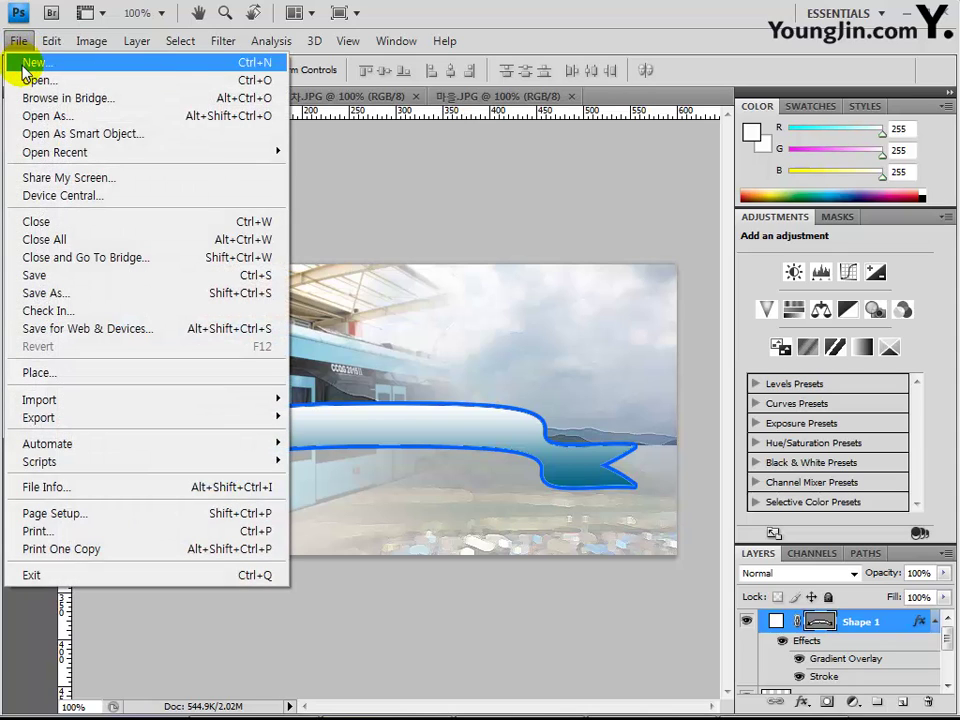
pyautogui.click(25, 66)
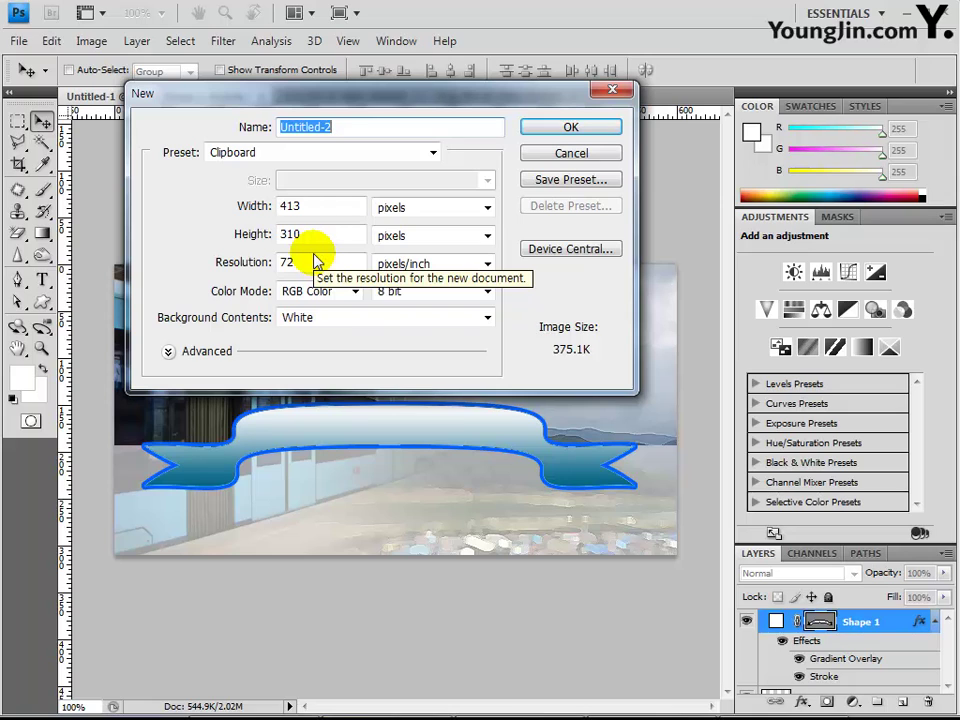
pyautogui.moveTo(358, 206); pyautogui.dragTo(146, 206)
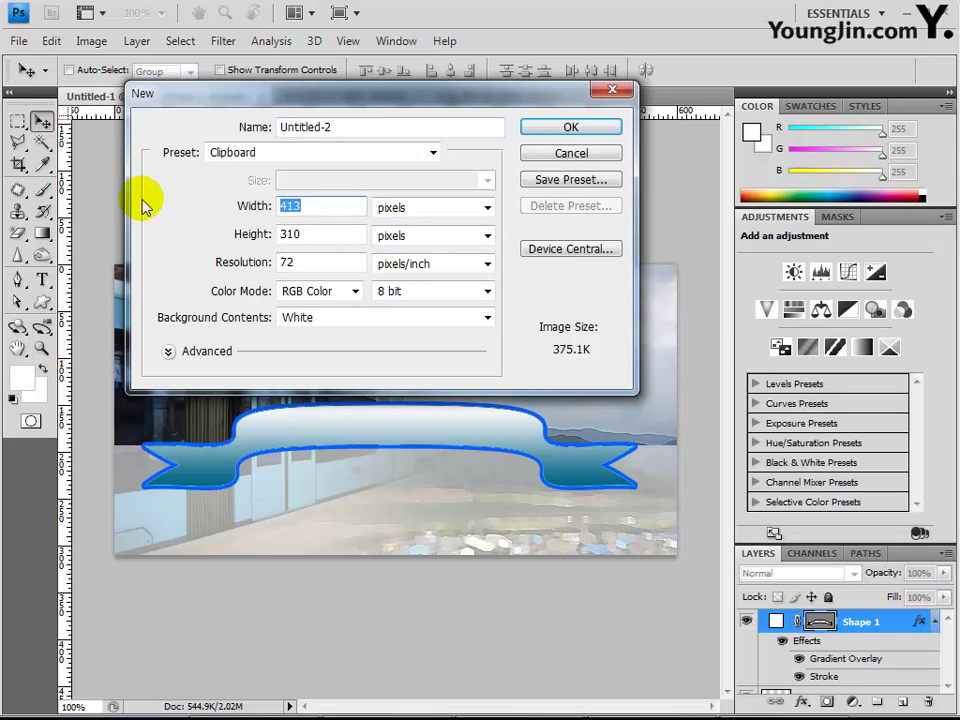
pyautogui.write('50')
pyautogui.press('Tab')
pyautogui.press('Tab')
pyautogui.write('50')
pyautogui.press('Return')
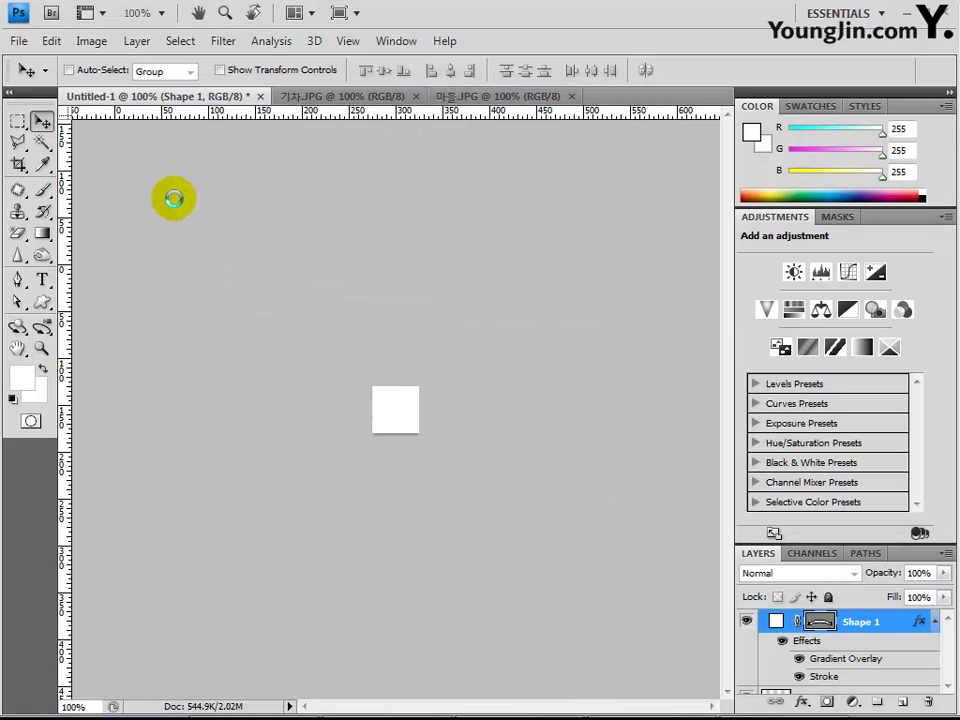
# Add an empty layer to the 50 × 50 px document and hide its background layer
pyautogui.click(41, 349)
pyautogui.click(409, 423)
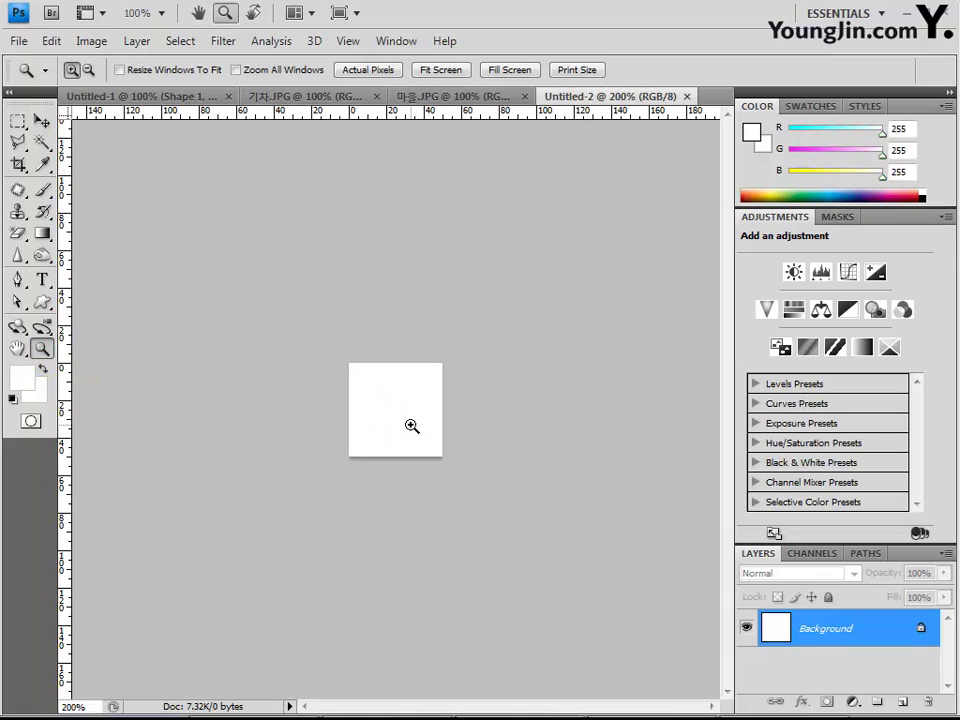
pyautogui.click(410, 424)
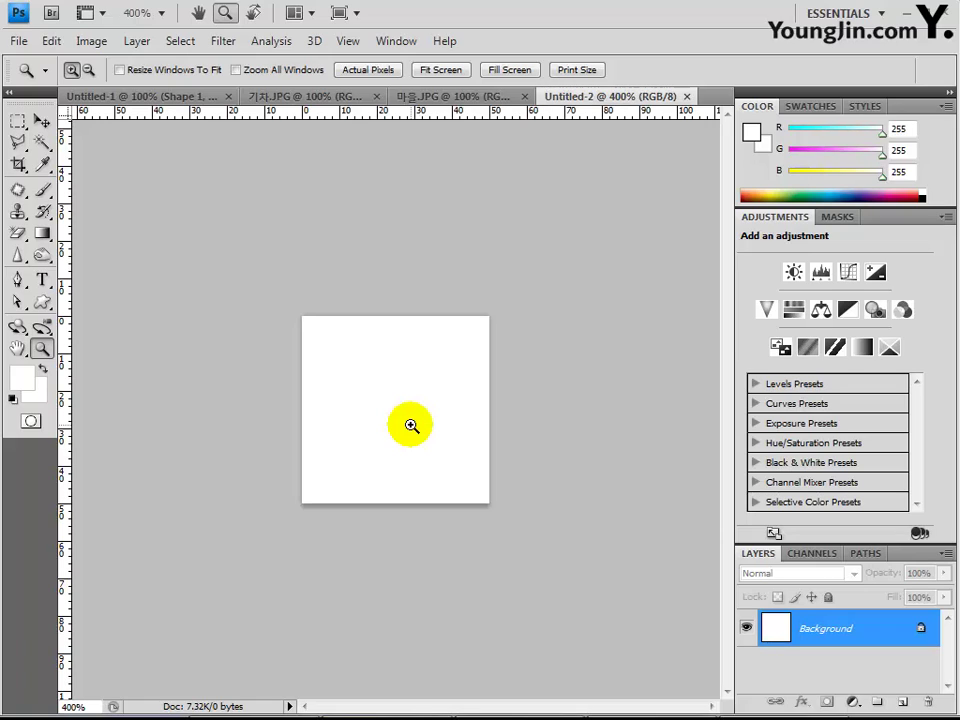
pyautogui.click(899, 702)
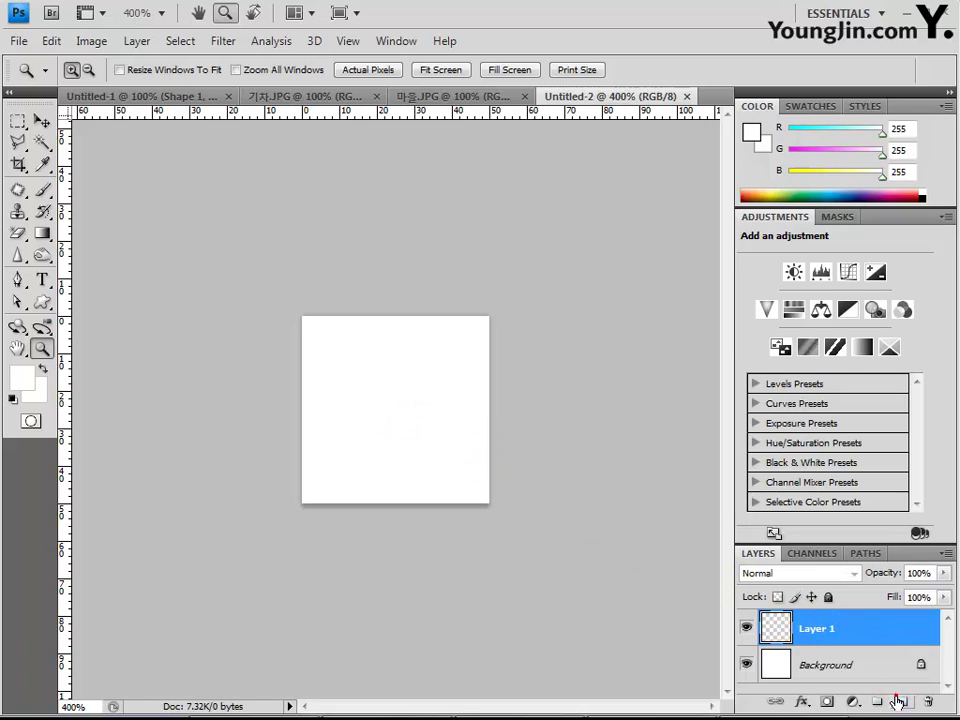
pyautogui.click(786, 630)
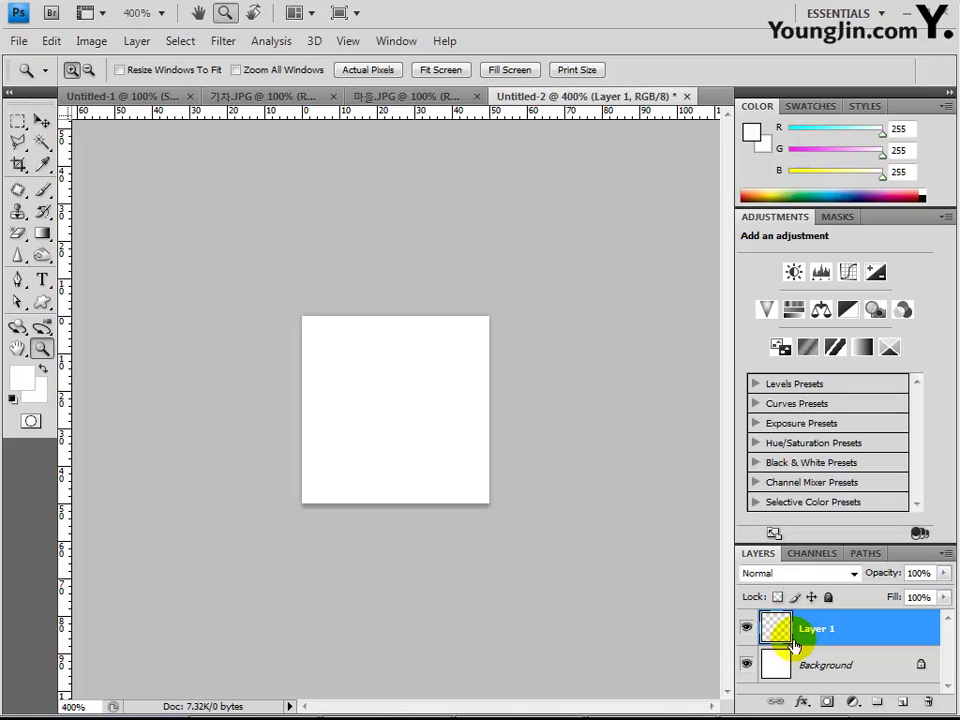
pyautogui.click(746, 665)
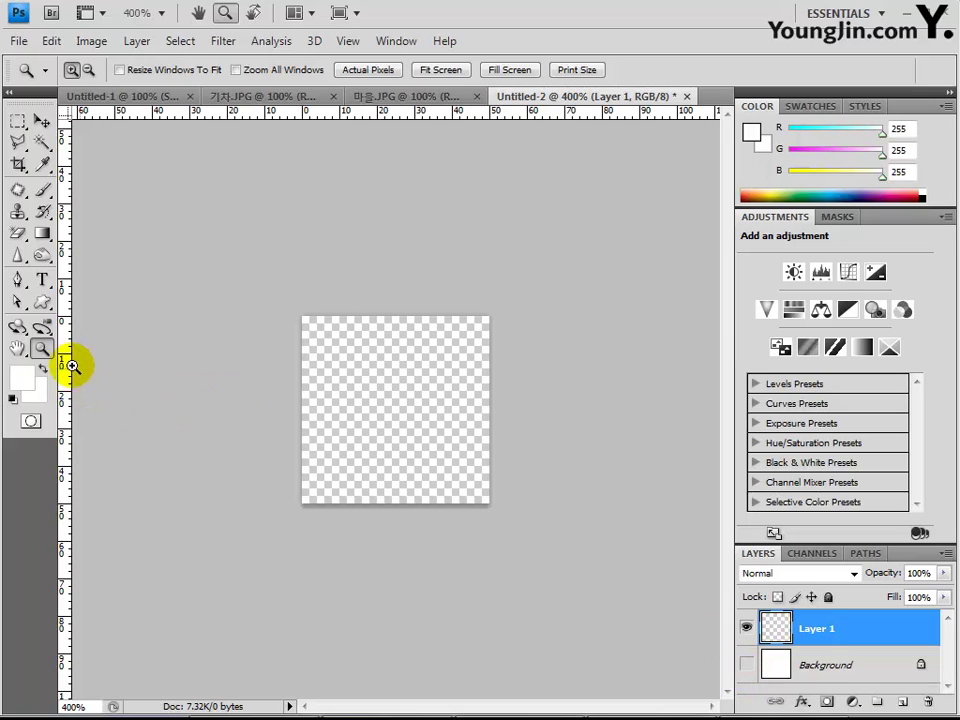
# Set the Custom Shape tool to fill pixels and the foreground color to #6eb7d3
pyautogui.click(41, 306)
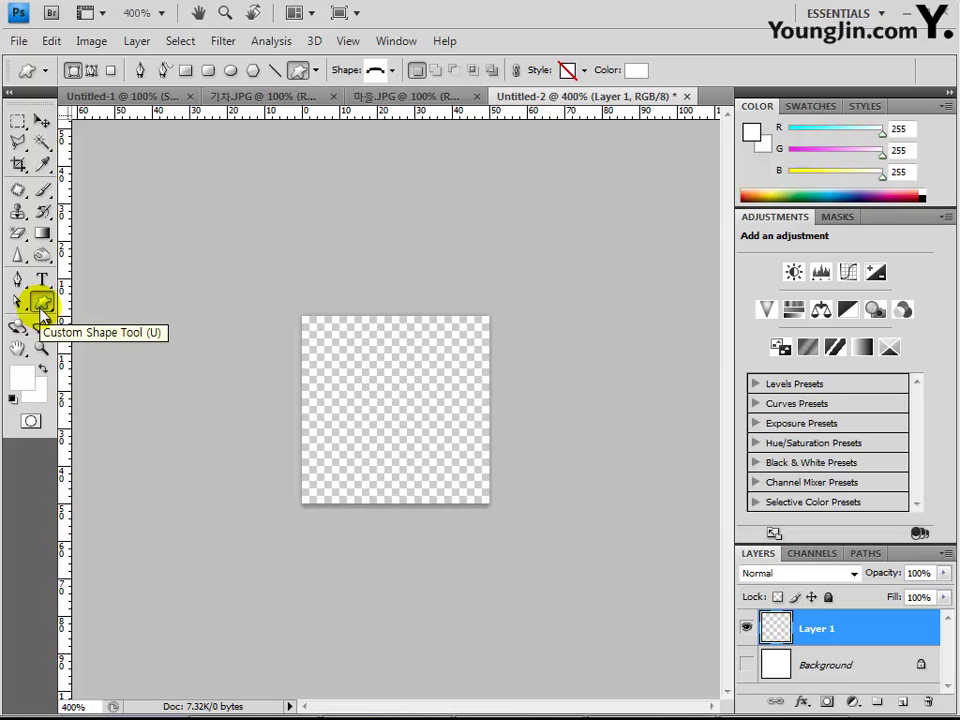
pyautogui.click(110, 70)
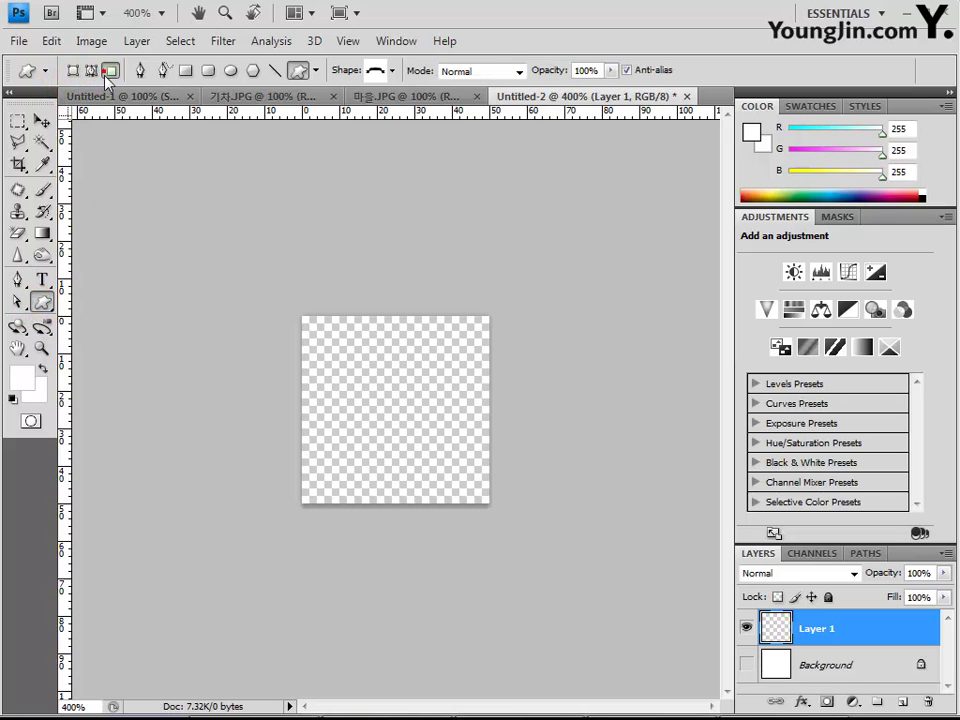
pyautogui.click(21, 377)
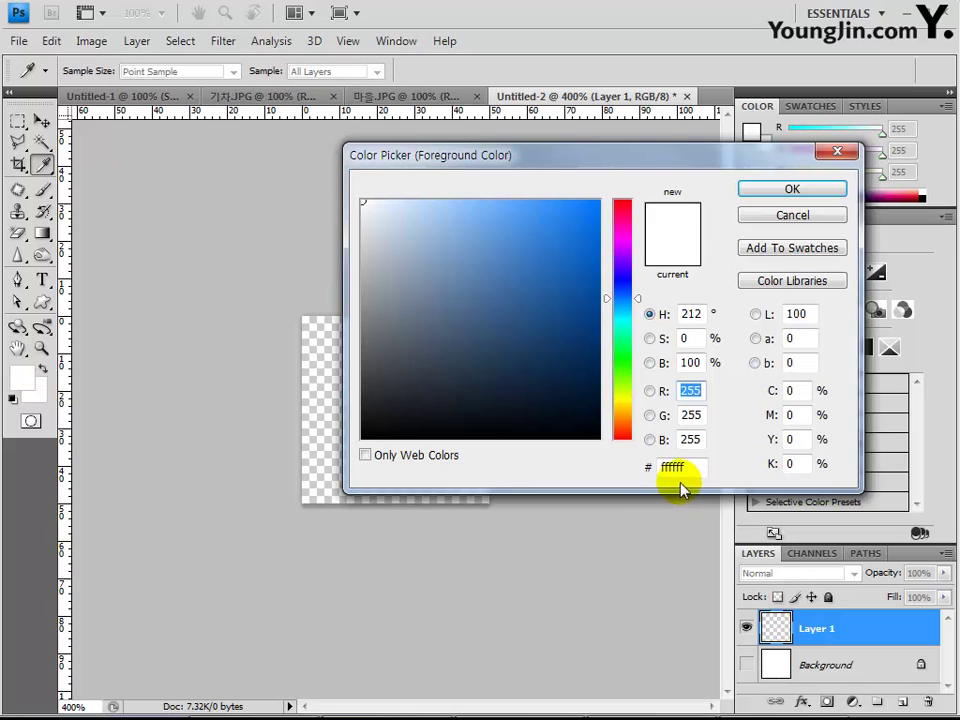
pyautogui.click(675, 467)
pyautogui.click(493, 451)
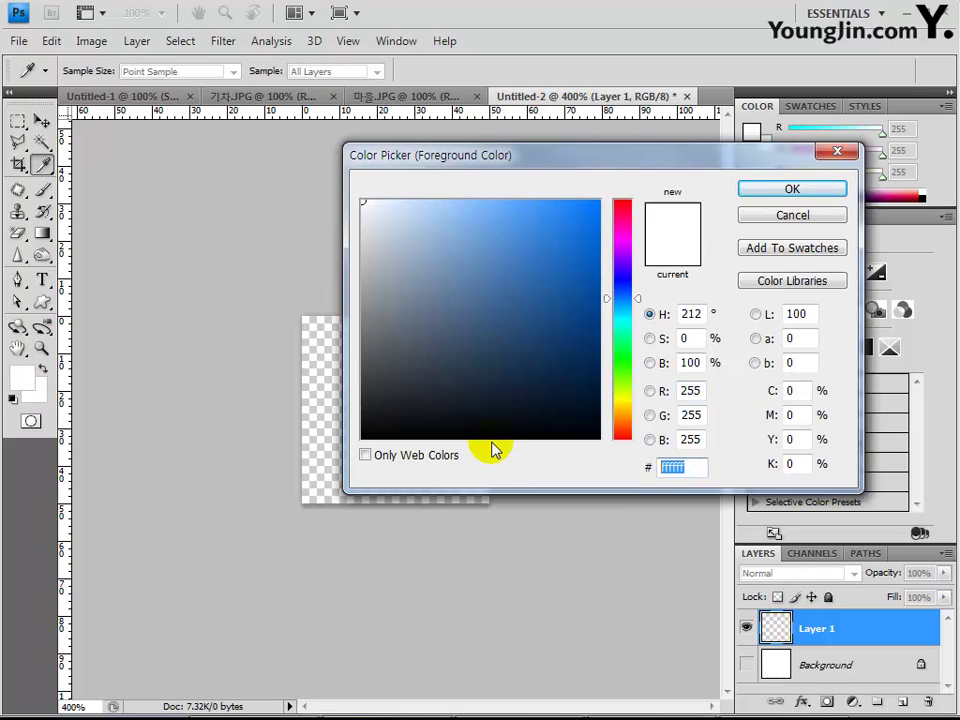
pyautogui.write('6e')
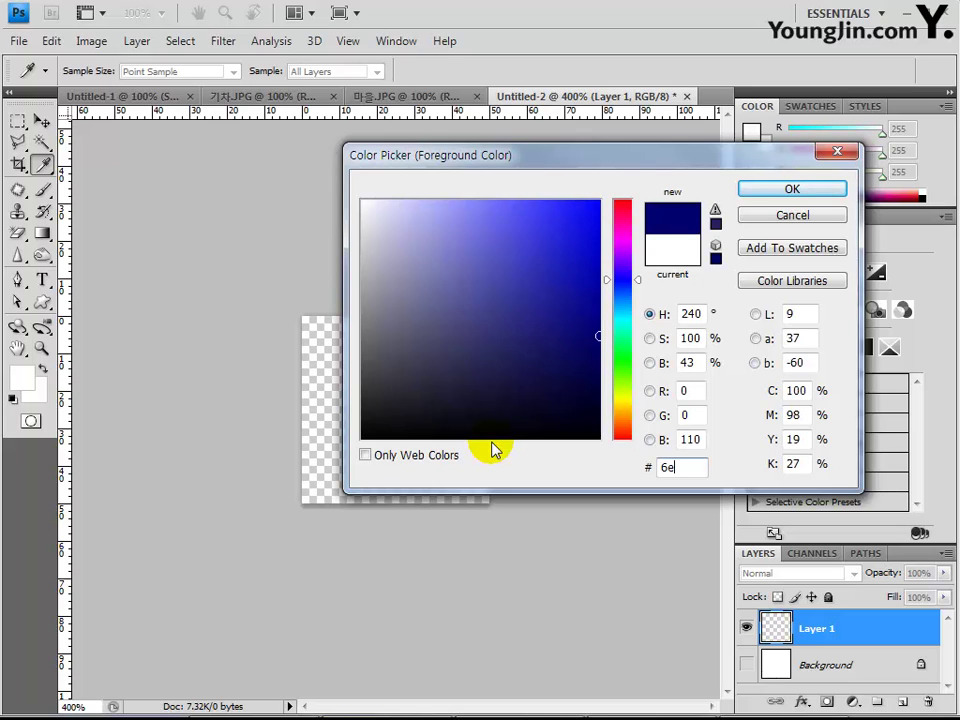
pyautogui.write('b7d')
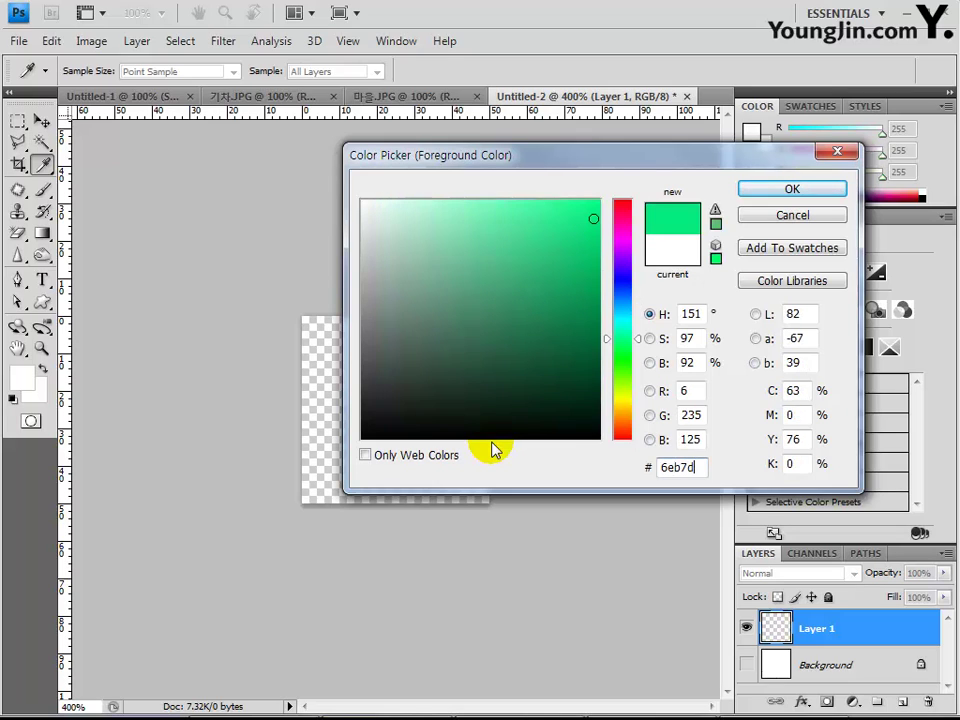
pyautogui.write('3')
pyautogui.press('Return')
pyautogui.press('u')
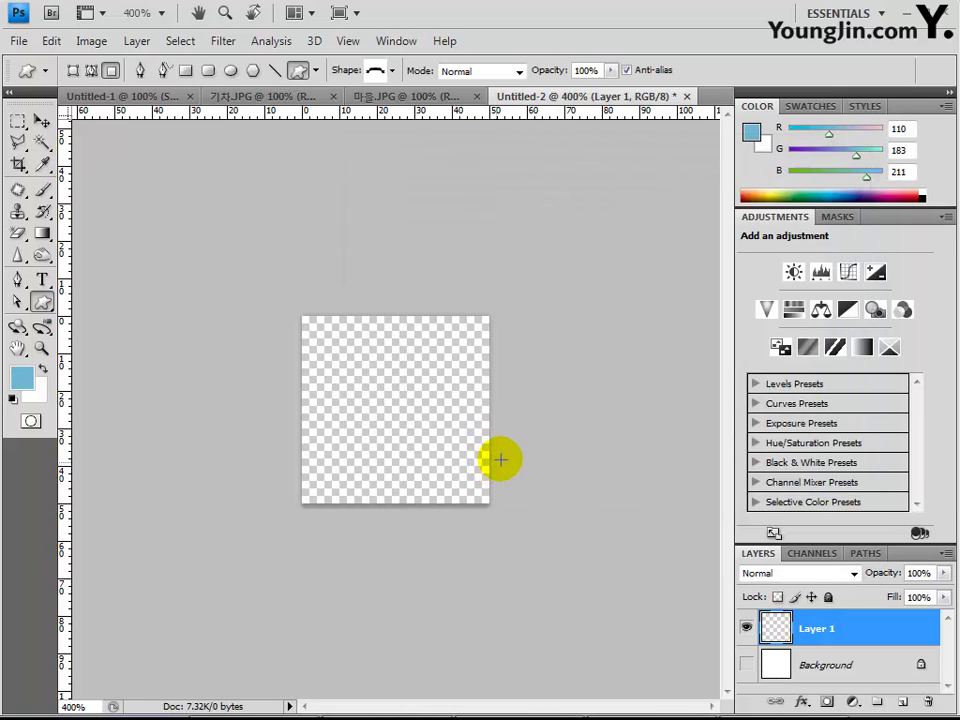
# Draw the Car 2 custom shape, about 41 px wide and 35 px tall, on Layer 1 of the 50 × 50 px document
pyautogui.click(378, 72)
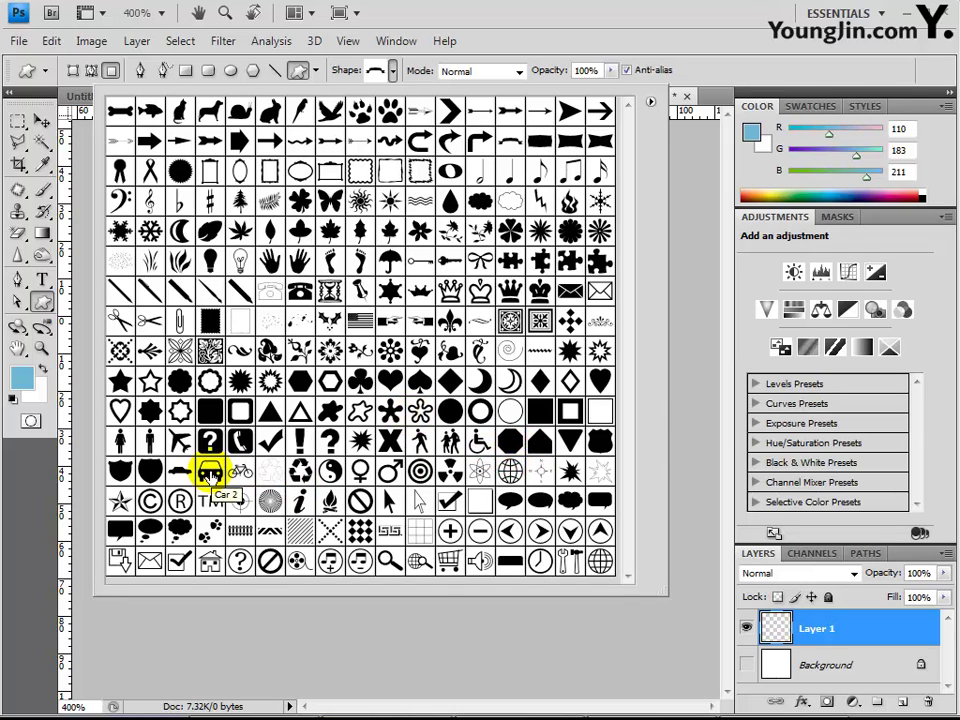
pyautogui.doubleClick(209, 472)
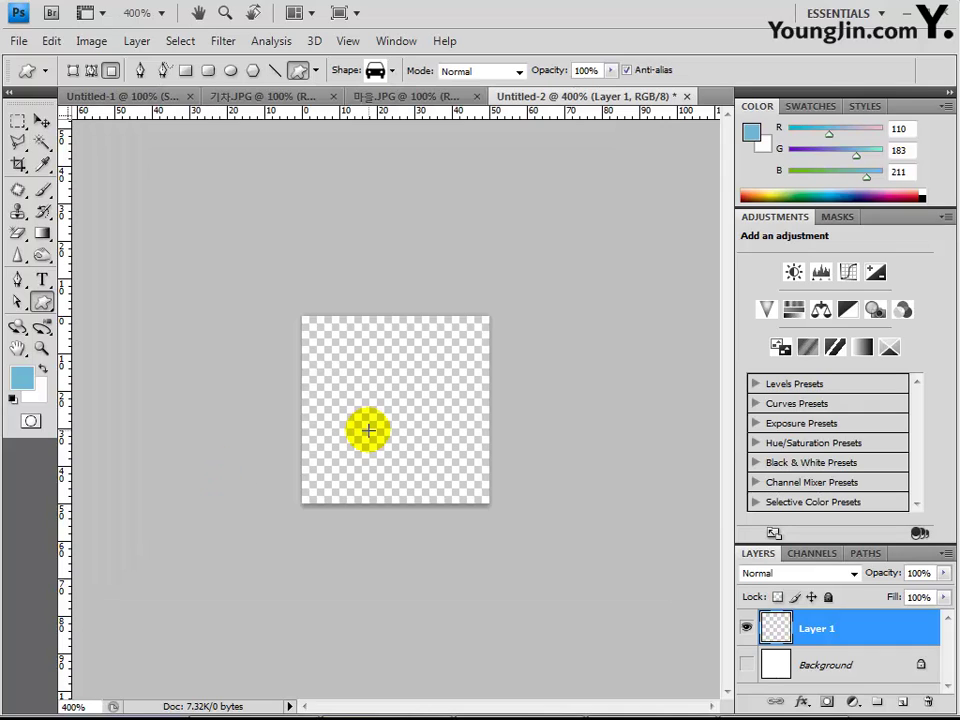
pyautogui.moveTo(332, 345)
pyautogui.mouseDown()
pyautogui.moveTo(467, 501)
pyautogui.moveTo(469, 483)
pyautogui.moveTo(489, 536)
pyautogui.moveTo(465, 505)
pyautogui.mouseUp()
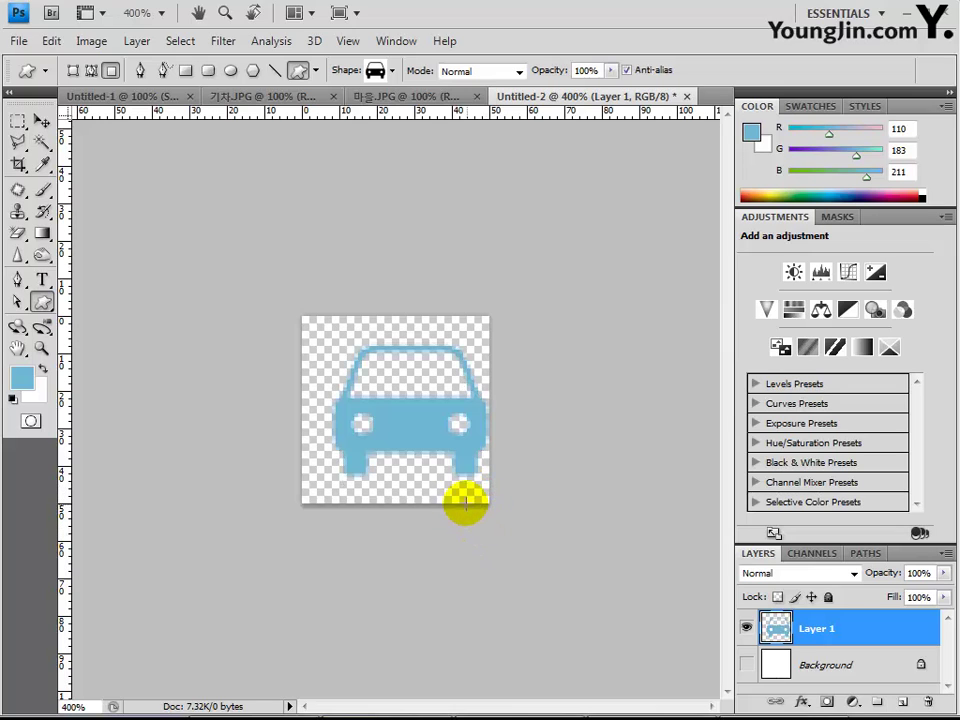
# Nudge the car with the Move tool until it is horizontally centered in the tile
pyautogui.click(42, 121)
pyautogui.press('Left')
pyautogui.press('Left')
pyautogui.press('Left')
pyautogui.press('Left')
pyautogui.press('Left')
pyautogui.press('Left')
pyautogui.press('Left')
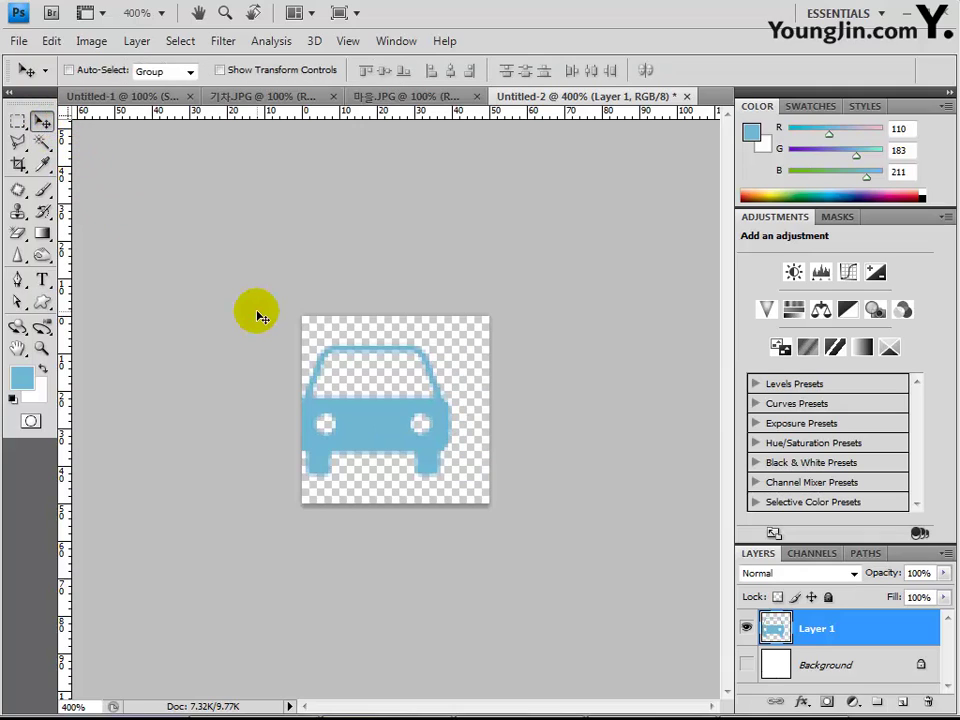
pyautogui.press('Right')
pyautogui.press('Right')
pyautogui.press('Right')
pyautogui.press('Right')
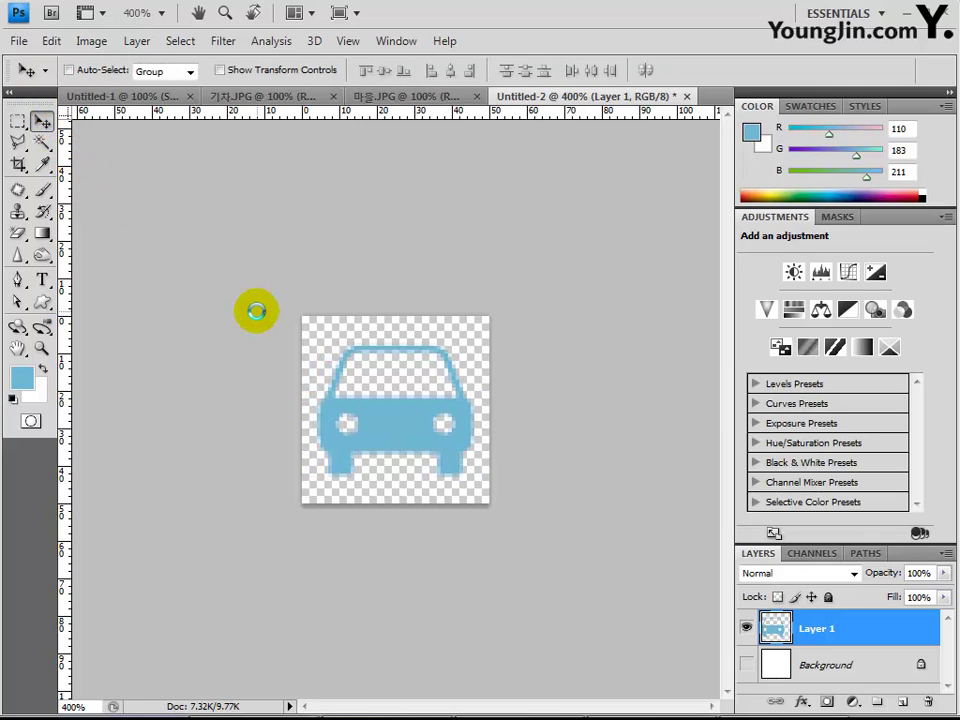
pyautogui.press('Left')
pyautogui.press('Left')
# Define the transparent car tile as a pattern with its own Korean name
pyautogui.click(53, 43)
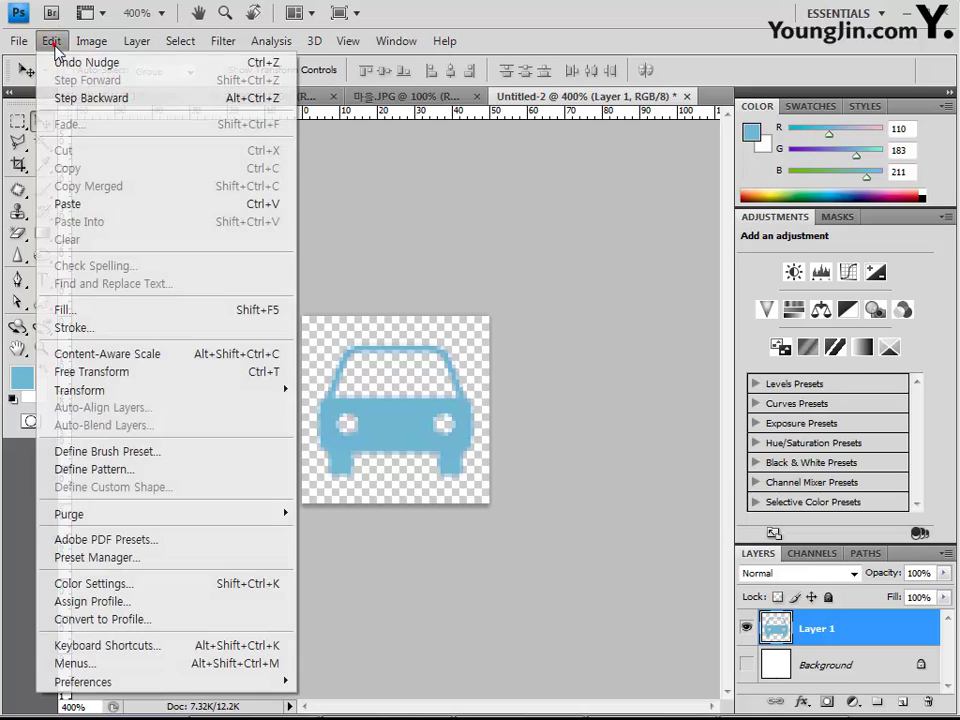
pyautogui.click(118, 469)
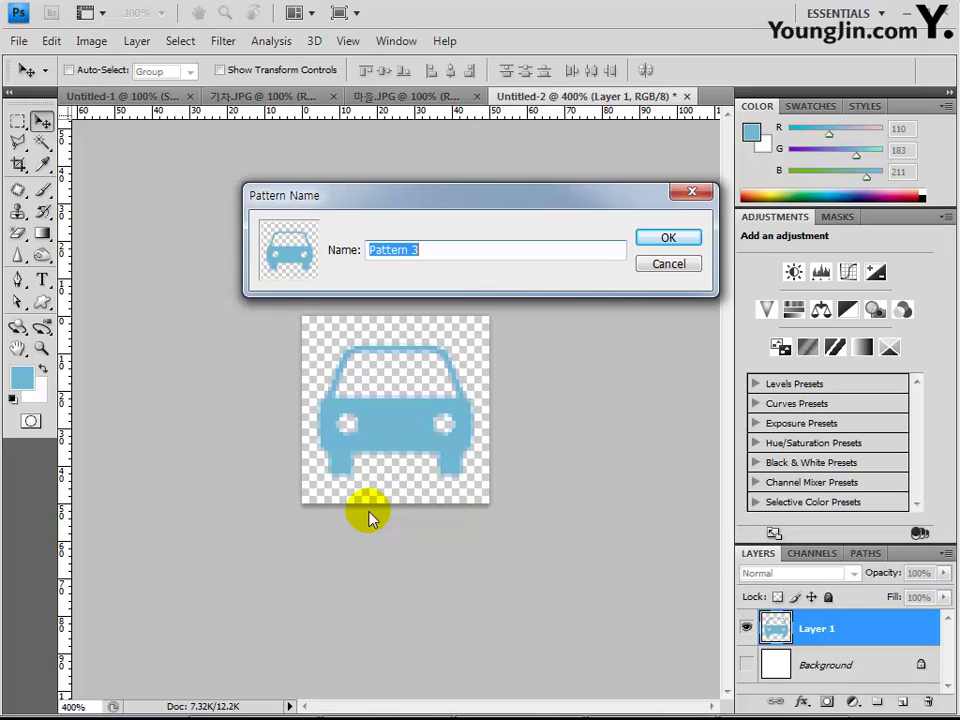
pyautogui.write('w')
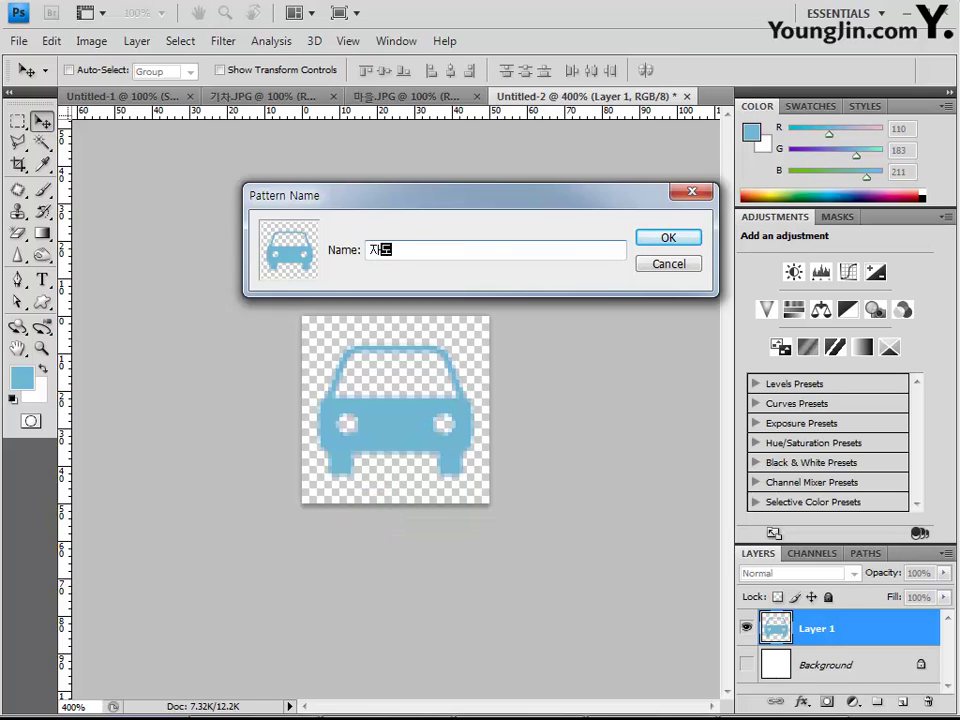
pyautogui.press('Return')
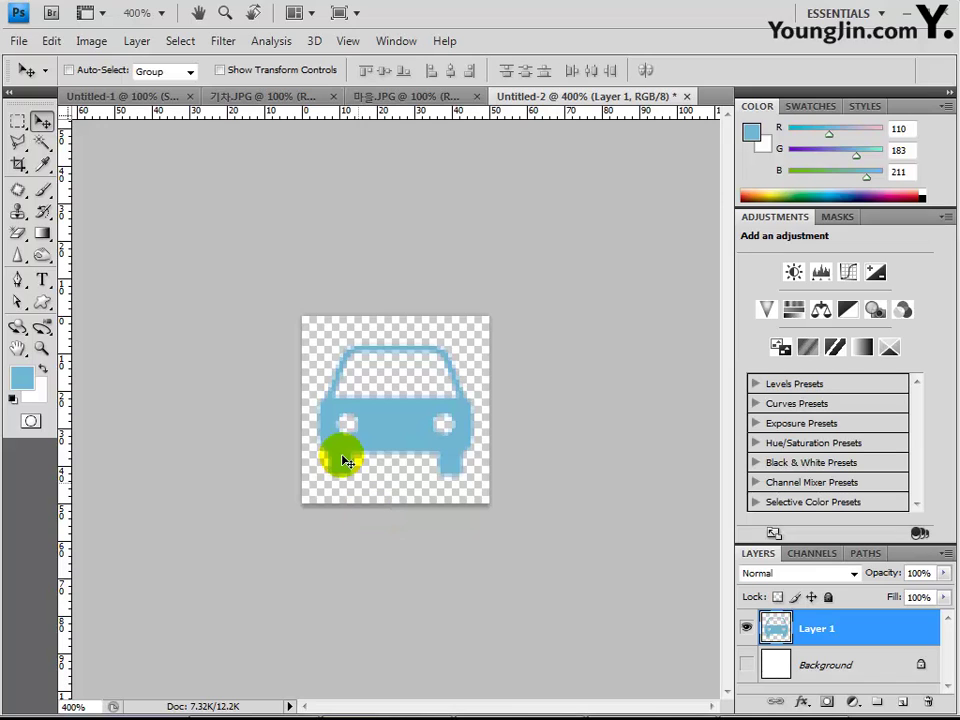
# Return to the Untitled-1 composition and add a new empty layer directly above the translucent strip on Layer 3
pyautogui.click(130, 99)
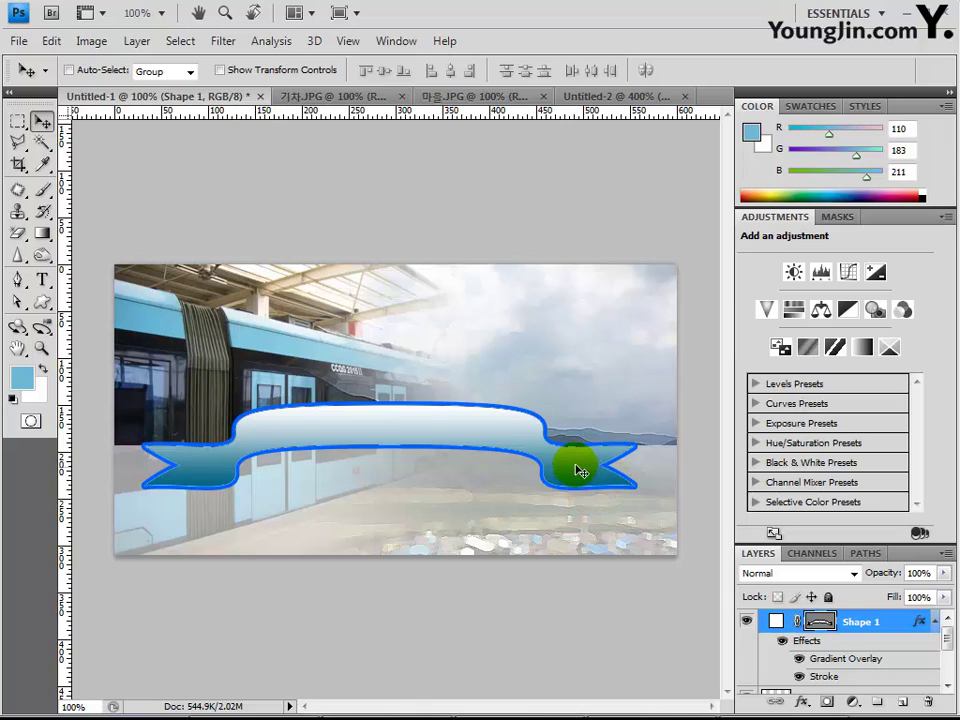
pyautogui.scroll(-3, 848, 642)
pyautogui.click(846, 618)
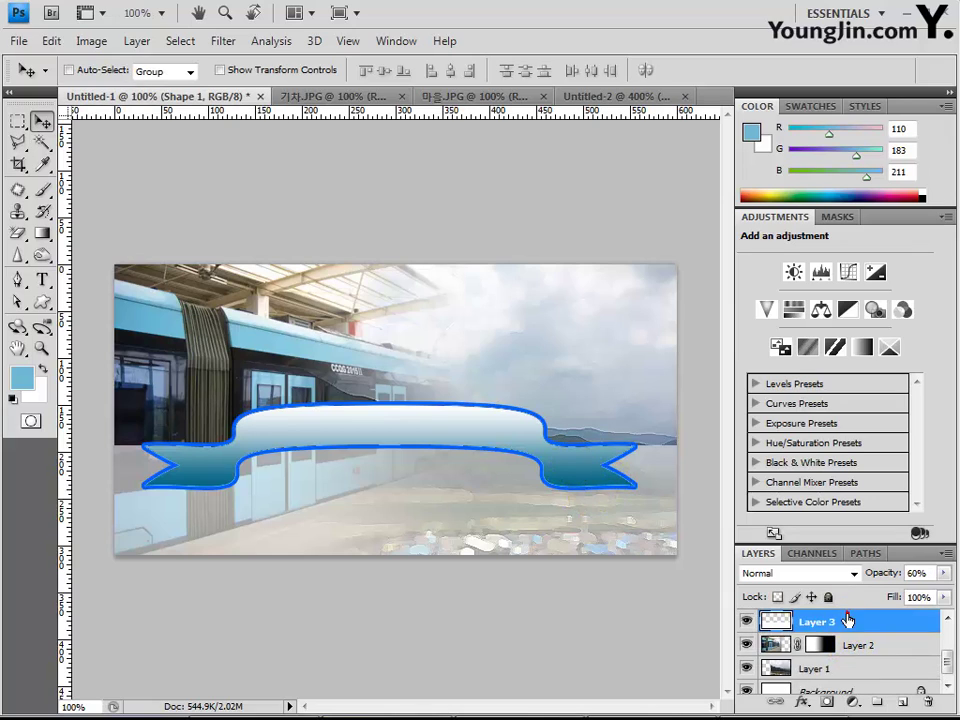
pyautogui.click(745, 622)
pyautogui.click(745, 622)
pyautogui.click(818, 624)
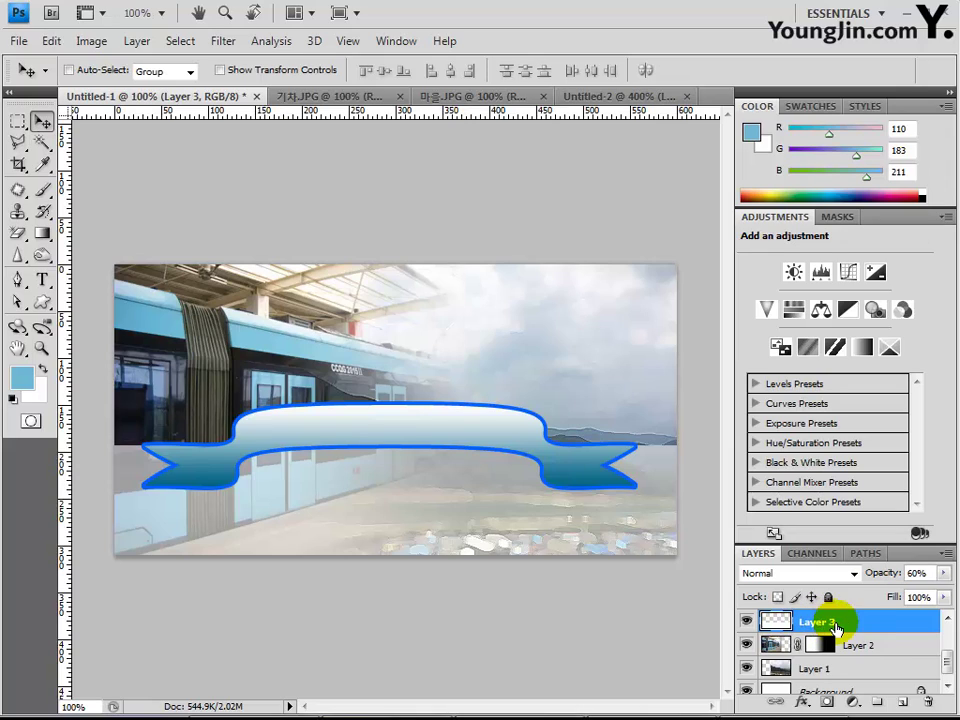
pyautogui.click(903, 701)
pyautogui.click(822, 623)
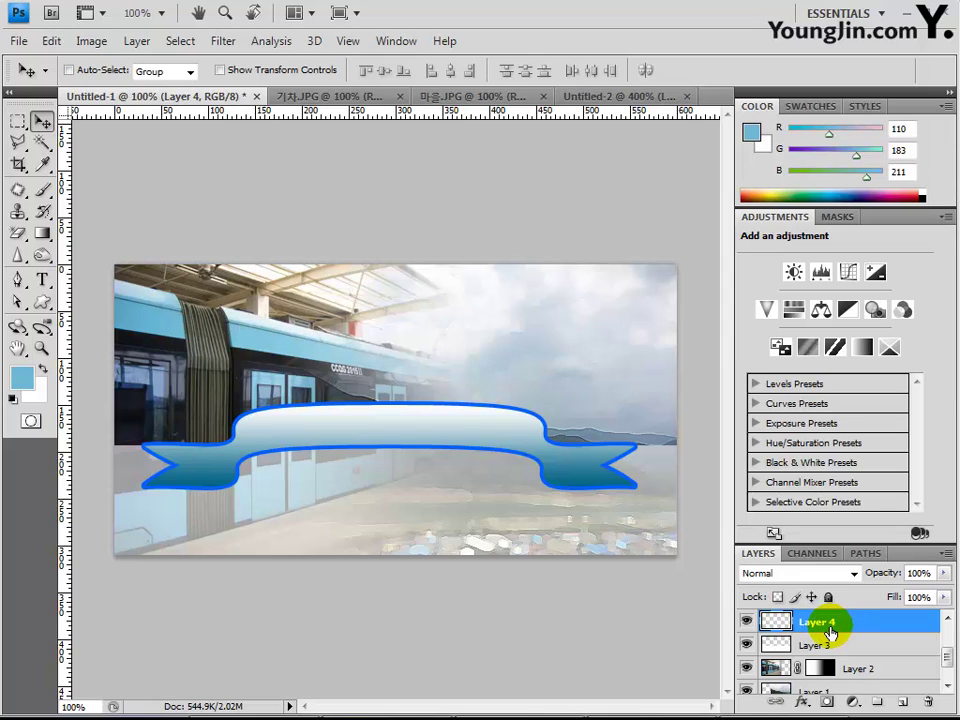
# Select the translucent strip's area across the full canvas width, down to the image's bottom edge, keeping Layer 4 active
pyautogui.click(20, 124)
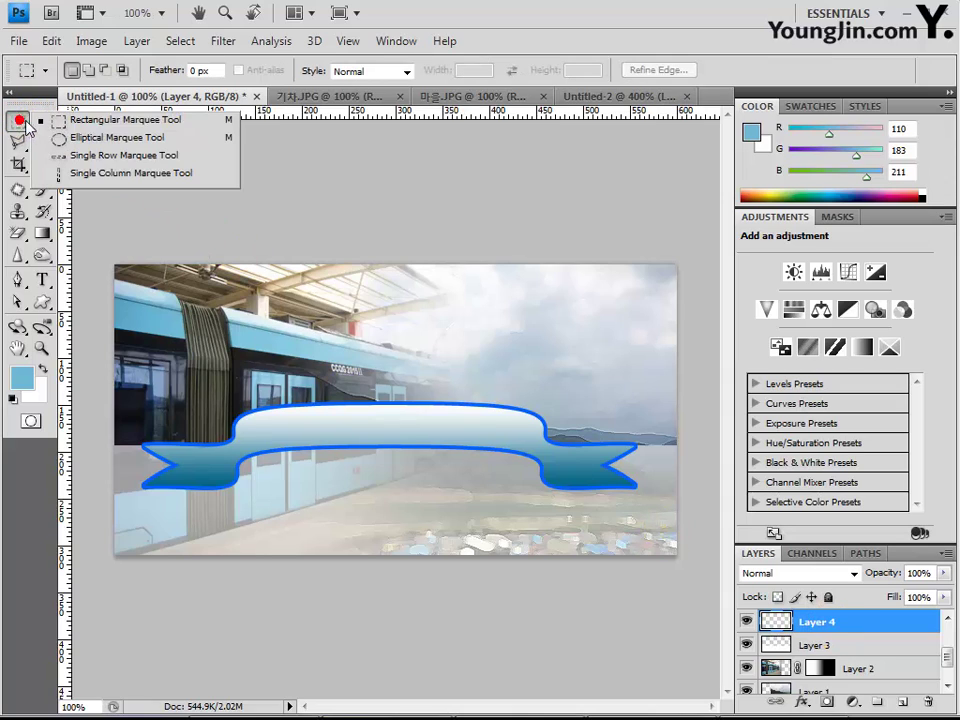
pyautogui.click(90, 122)
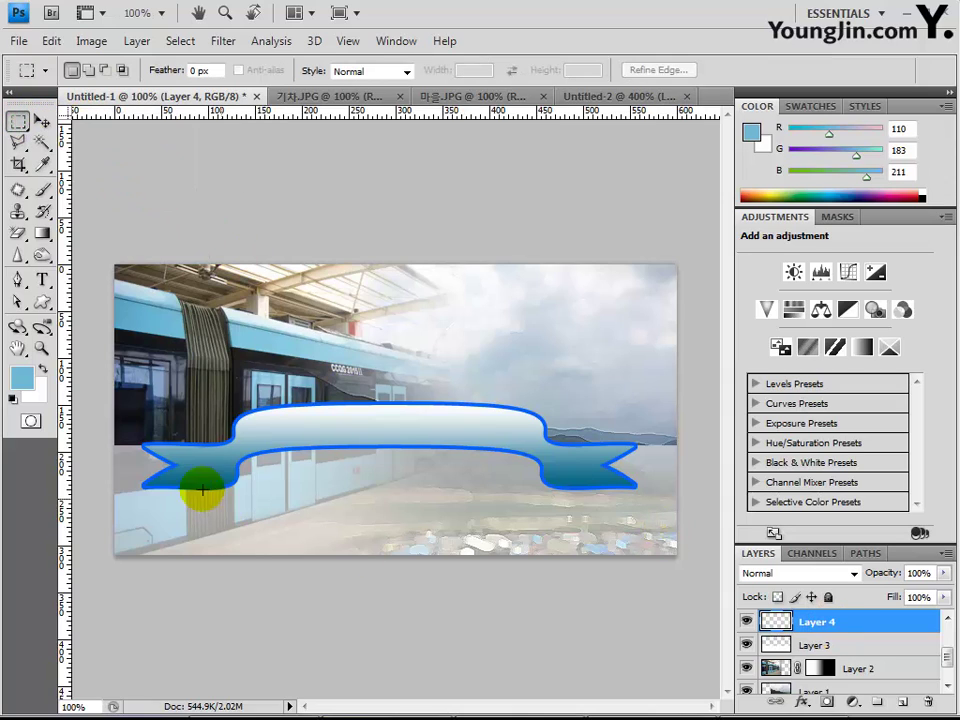
pyautogui.moveTo(116, 443); pyautogui.dragTo(664, 575)
pyautogui.click(116, 448)
pyautogui.moveTo(114, 445); pyautogui.dragTo(746, 619)
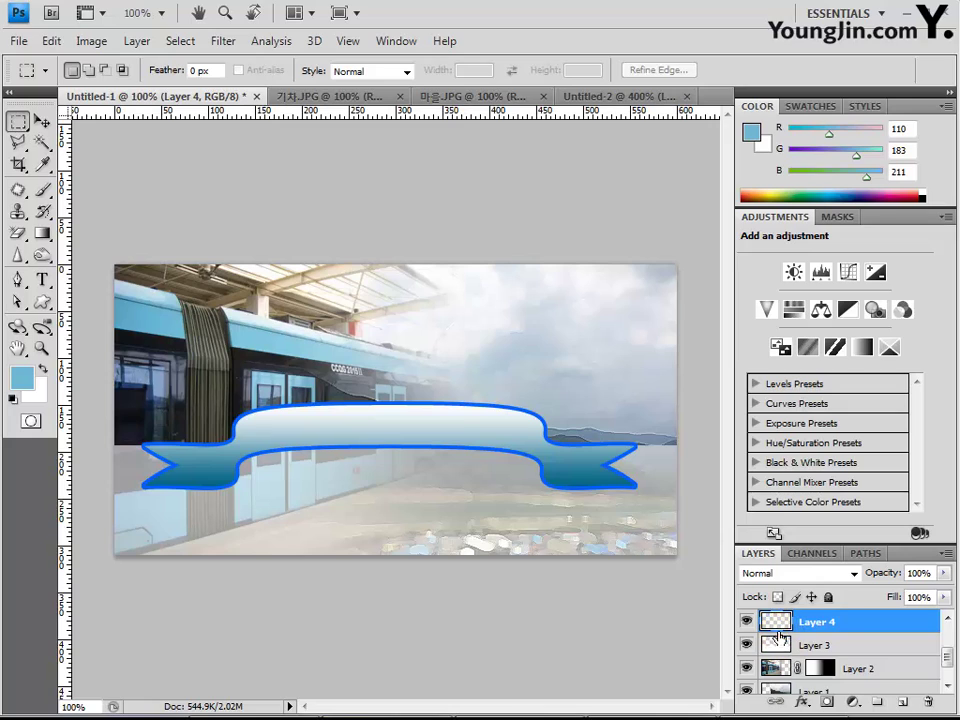
pyautogui.moveTo(812, 620); pyautogui.dragTo(399, 463)
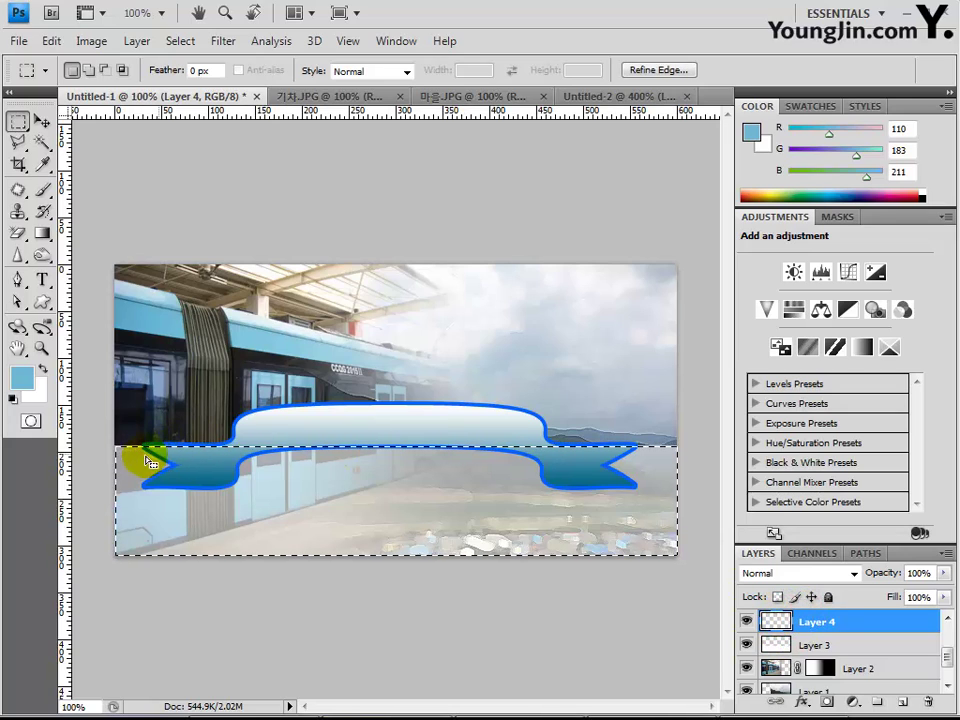
pyautogui.moveTo(490, 500); pyautogui.dragTo(818, 630)
# Fill the selected strip area on Layer 4 with the car pattern and clear the selection
pyautogui.click(49, 41)
pyautogui.click(137, 309)
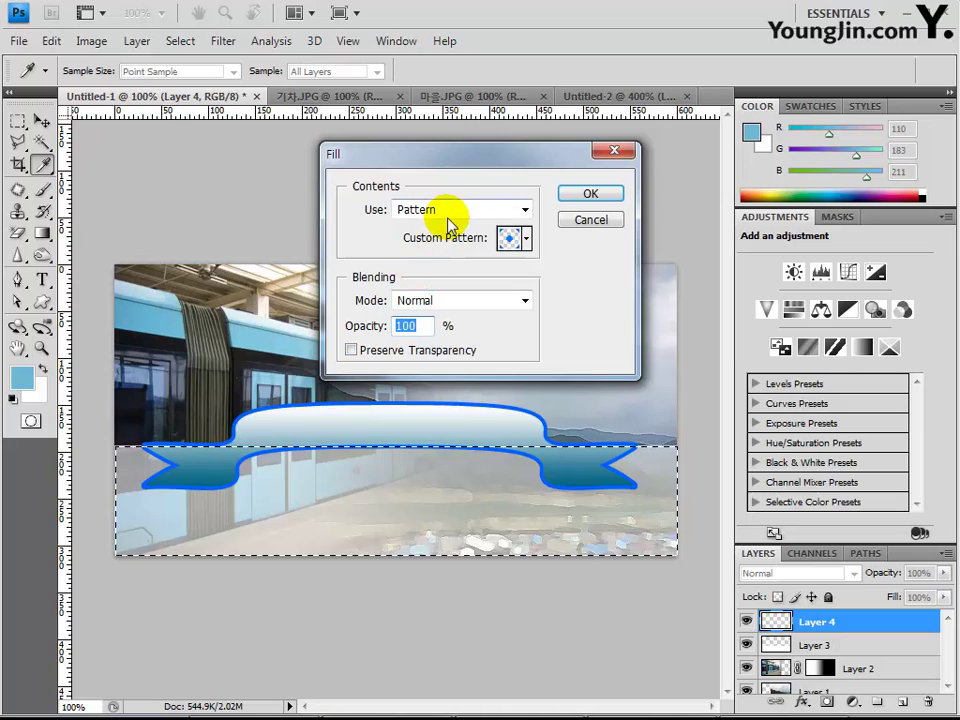
pyautogui.click(516, 240)
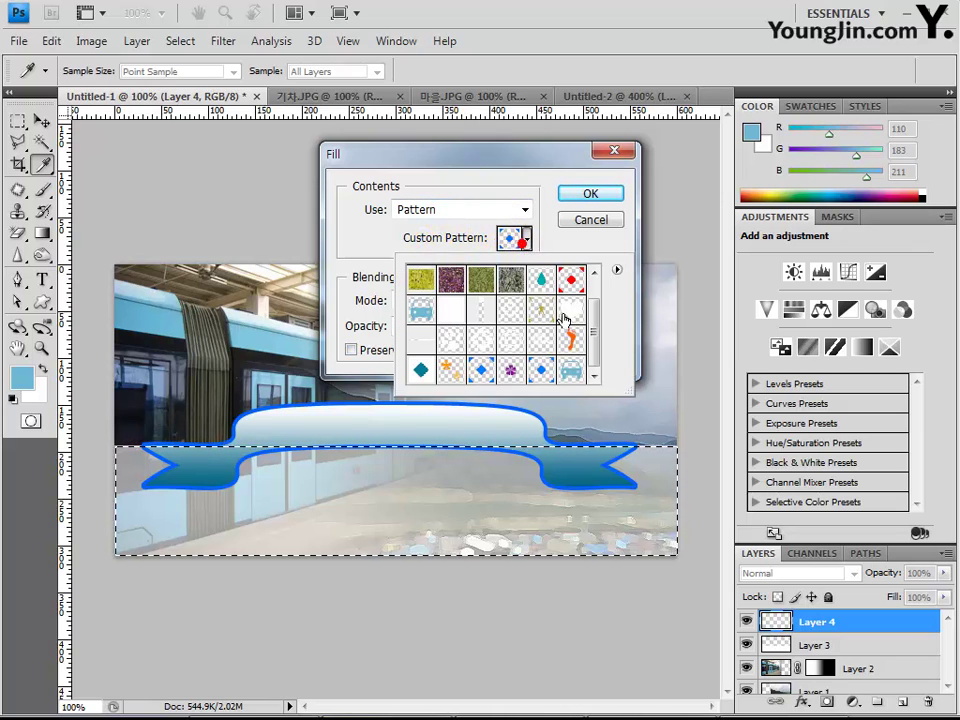
pyautogui.doubleClick(570, 378)
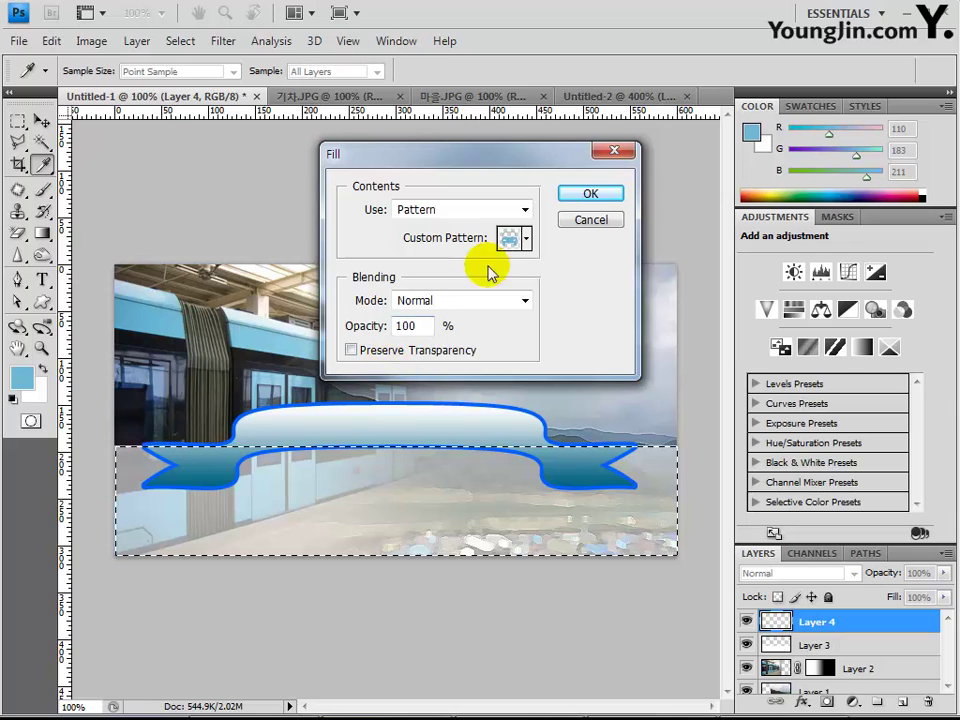
pyautogui.click(580, 193)
pyautogui.press('m')
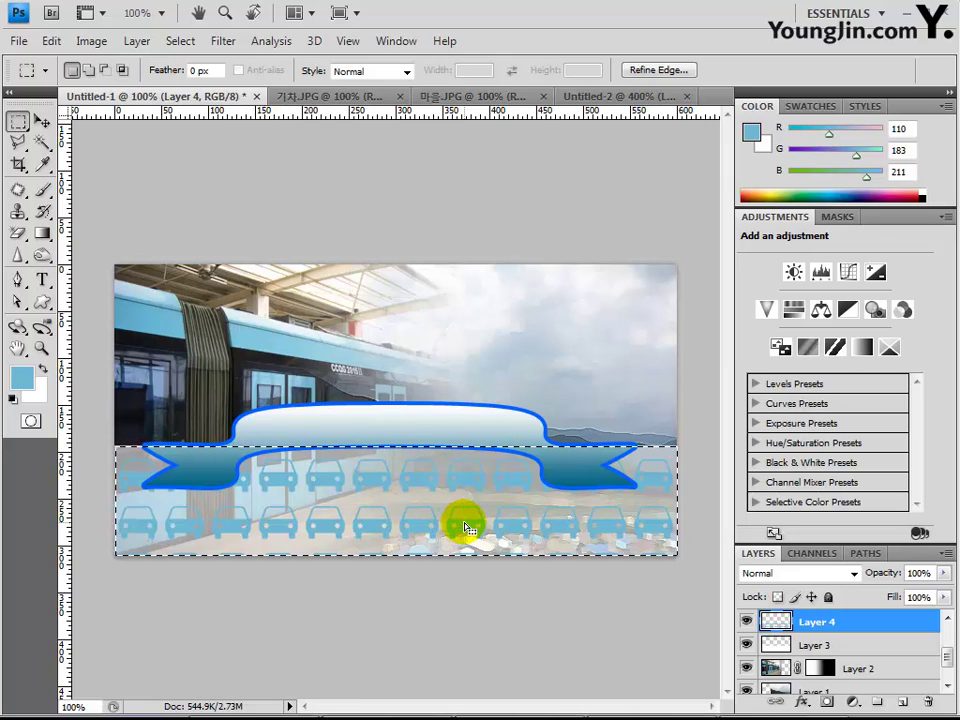
pyautogui.hotkey('ctrl', 'd')
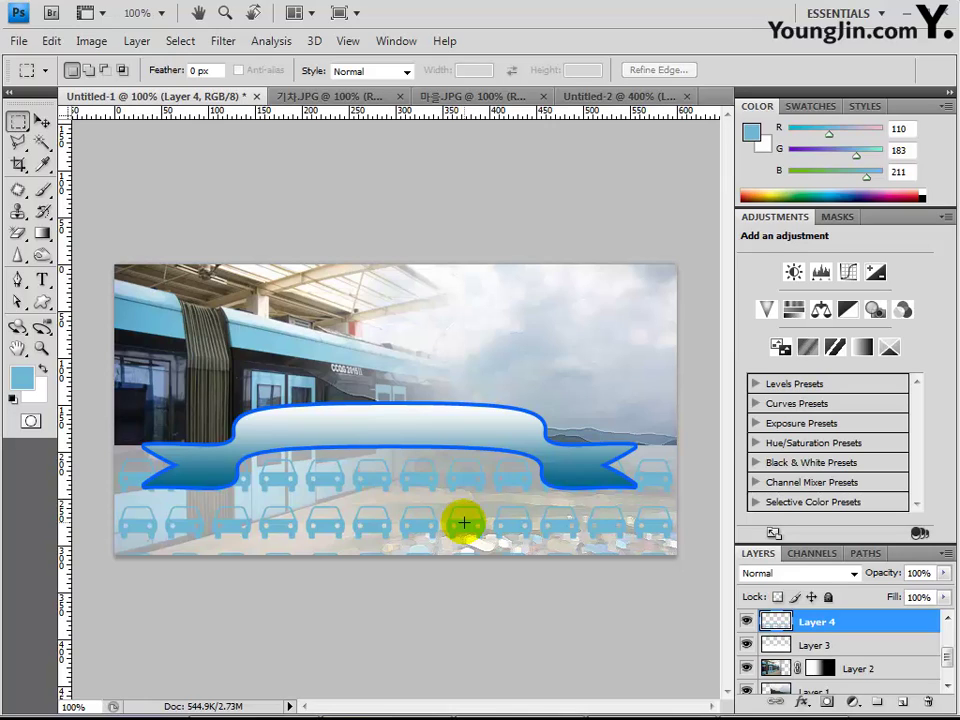
# Set the Horizontal Type tool to the 돋움 font at 20 pt
pyautogui.click(42, 279)
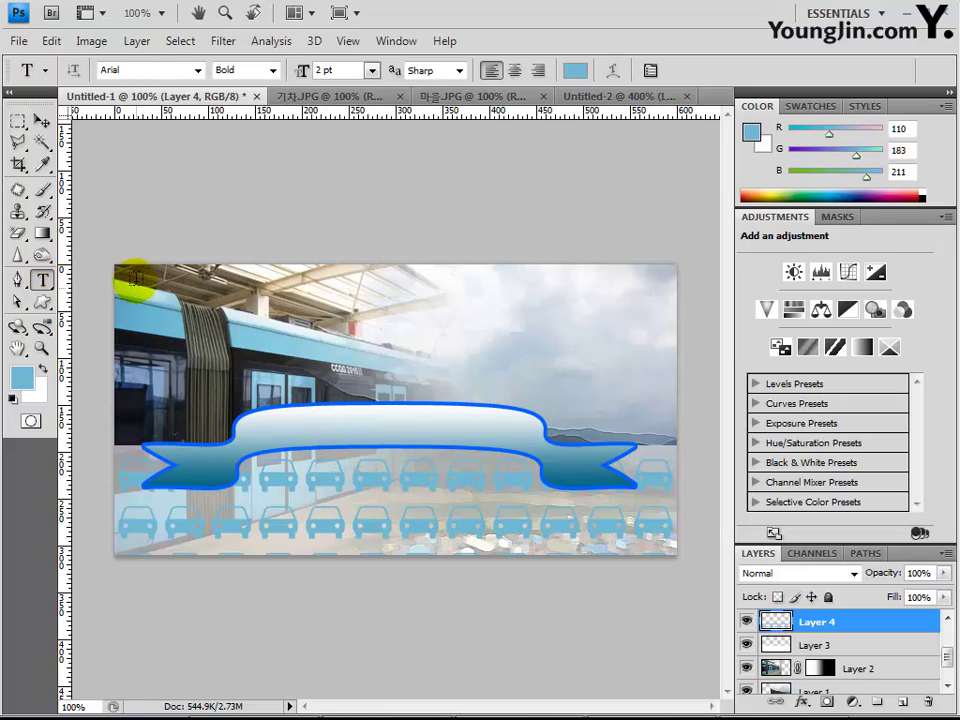
pyautogui.click(197, 70)
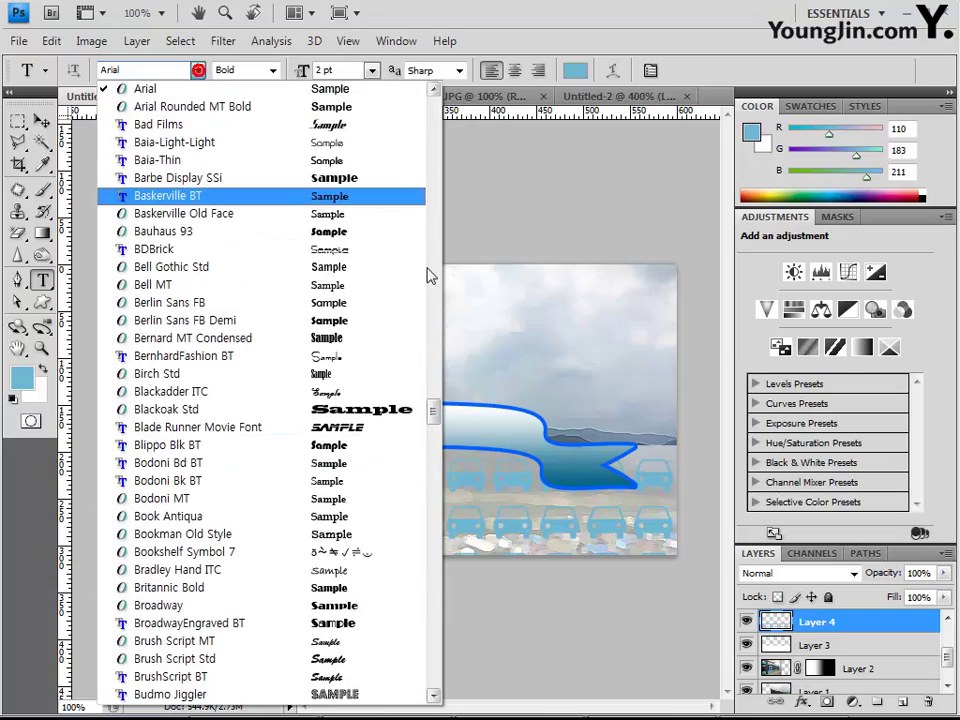
pyautogui.moveTo(433, 407); pyautogui.dragTo(429, 150)
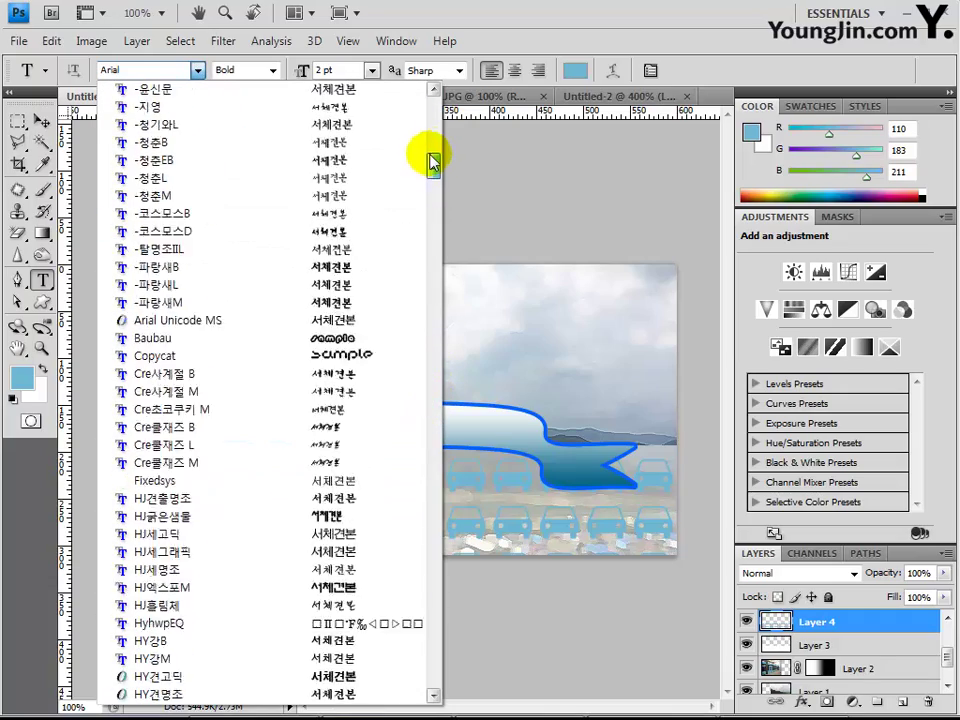
pyautogui.click(443, 230)
pyautogui.moveTo(443, 230); pyautogui.dragTo(443, 242)
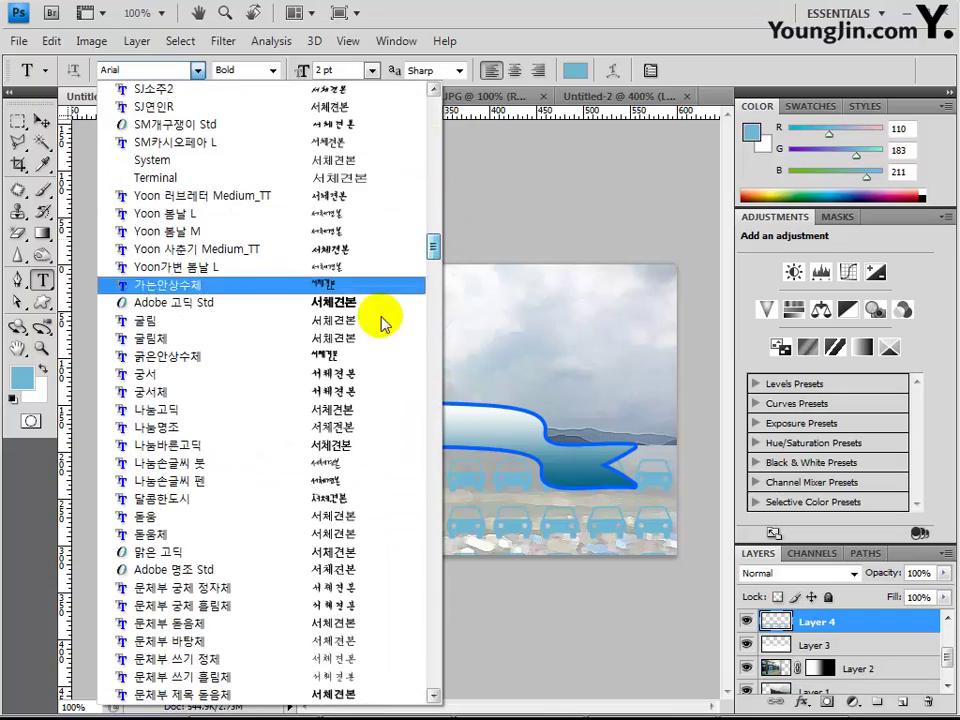
pyautogui.click(233, 517)
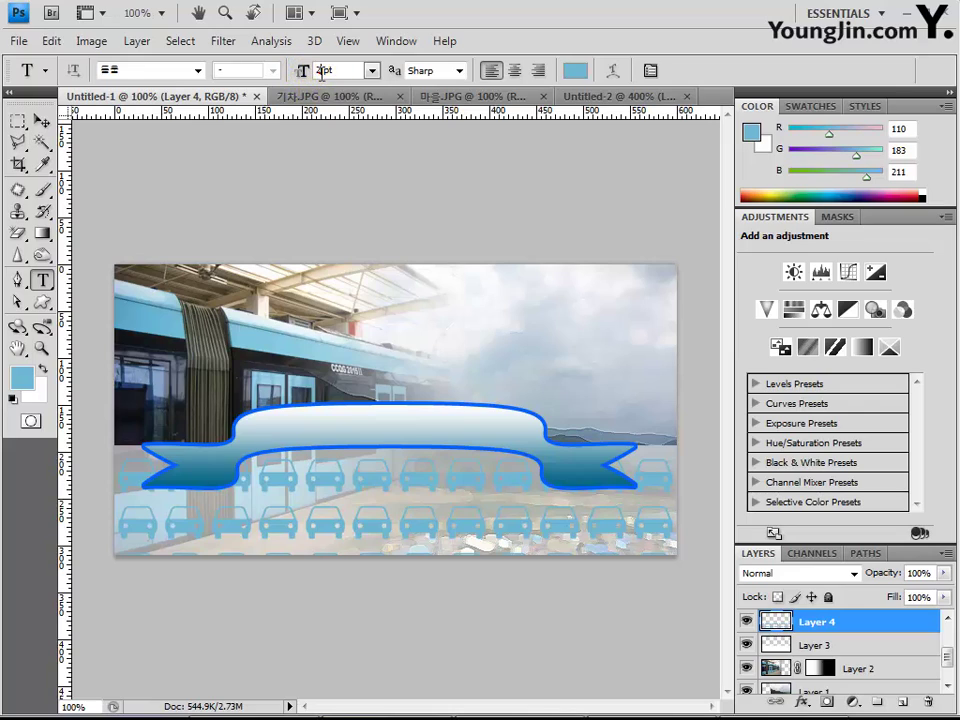
pyautogui.write('0')
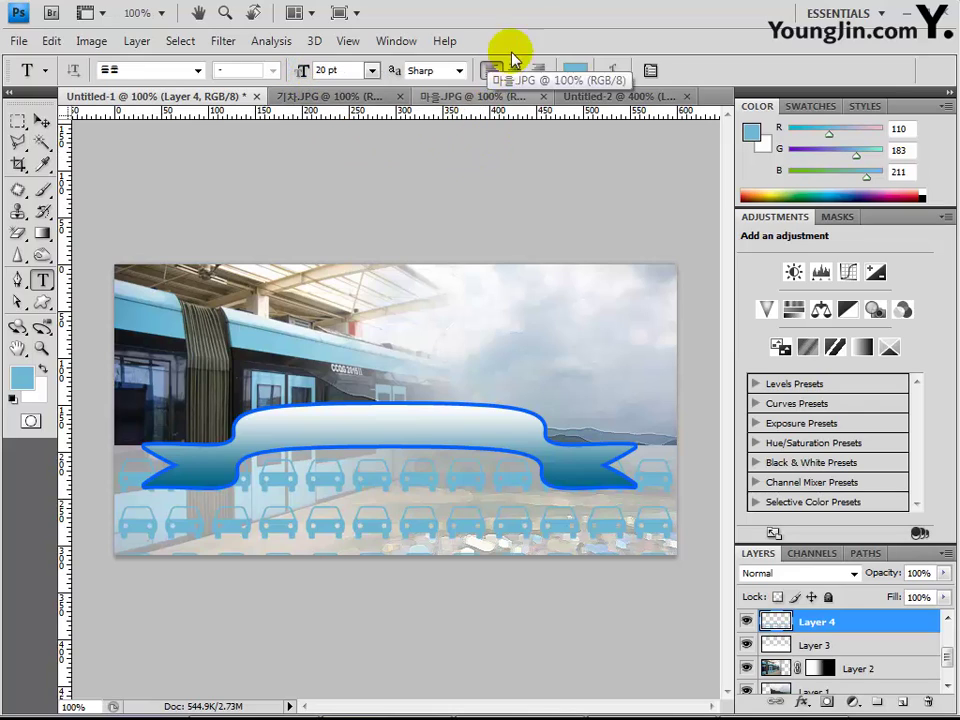
# Set the text color to #1b728e
pyautogui.click(575, 70)
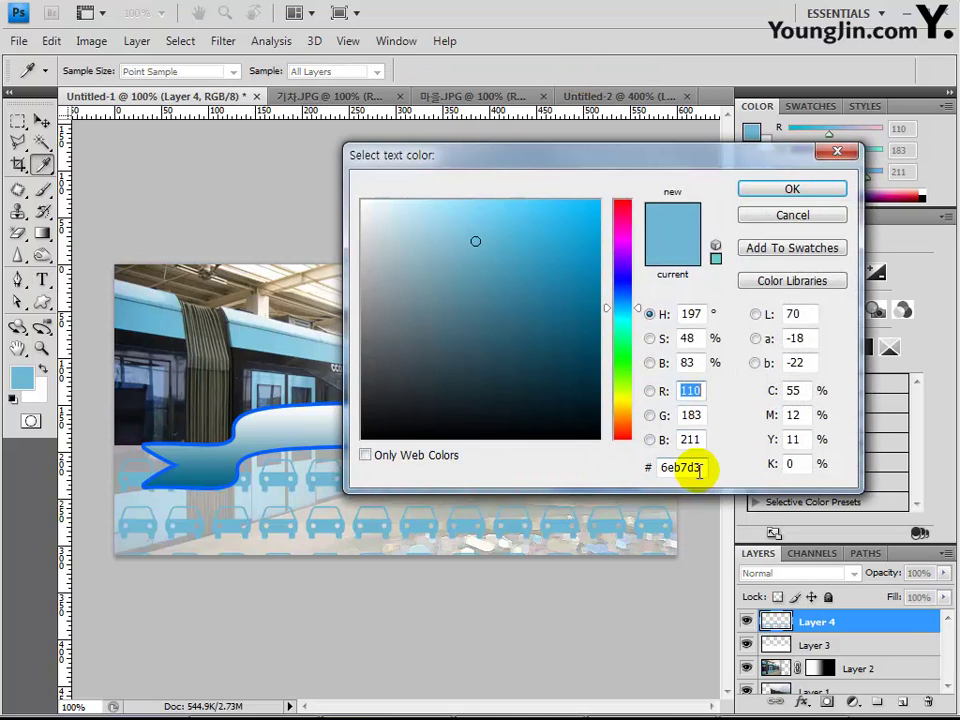
pyautogui.moveTo(686, 467); pyautogui.dragTo(589, 467)
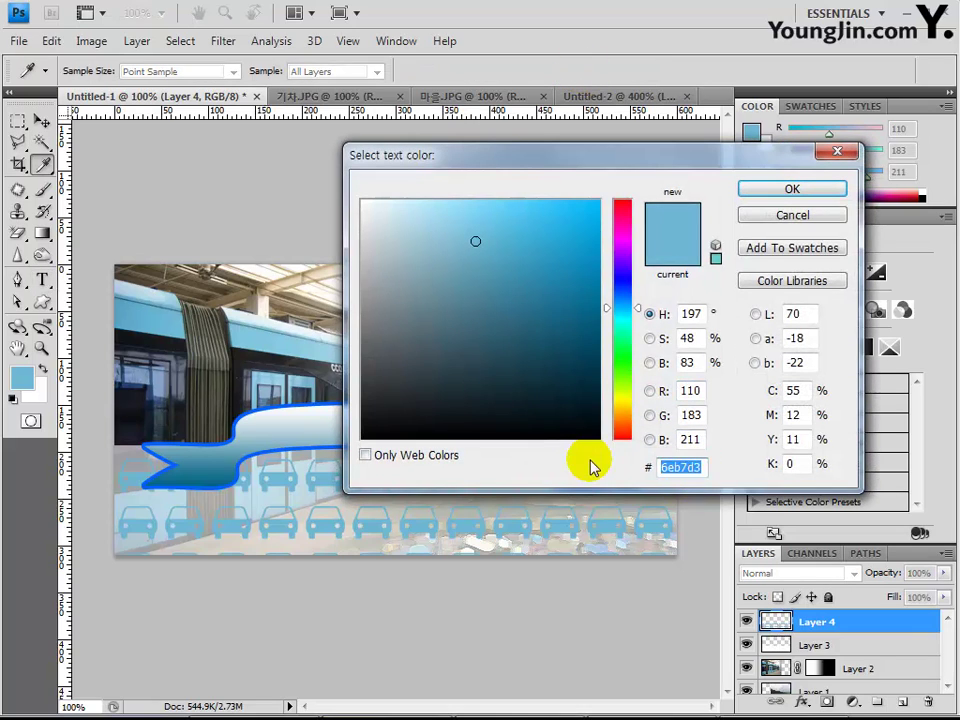
pyautogui.write('1')
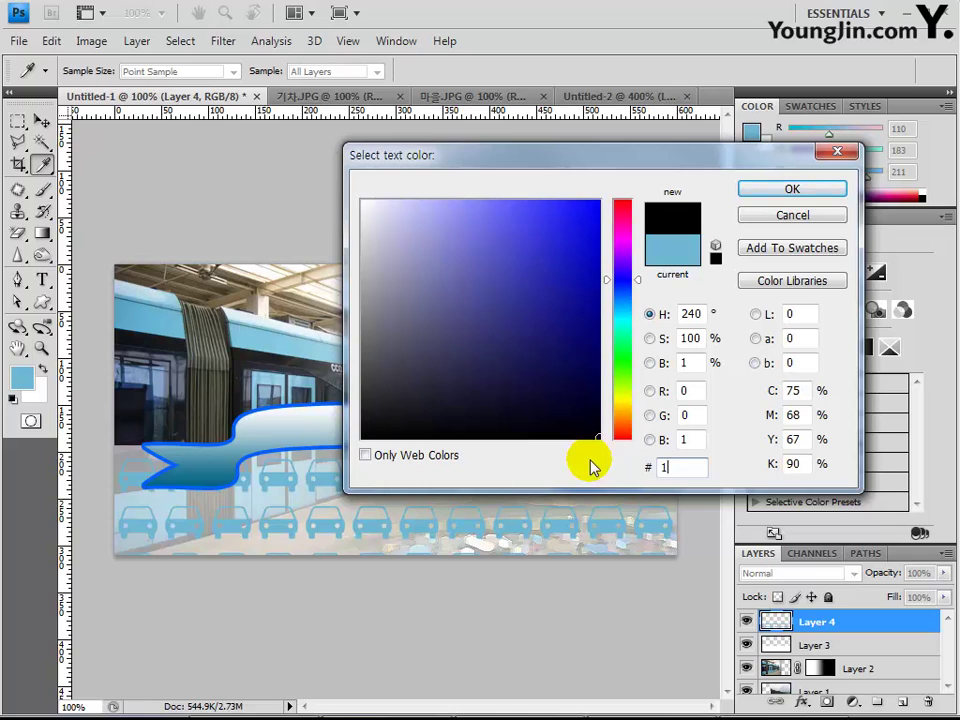
pyautogui.write('b')
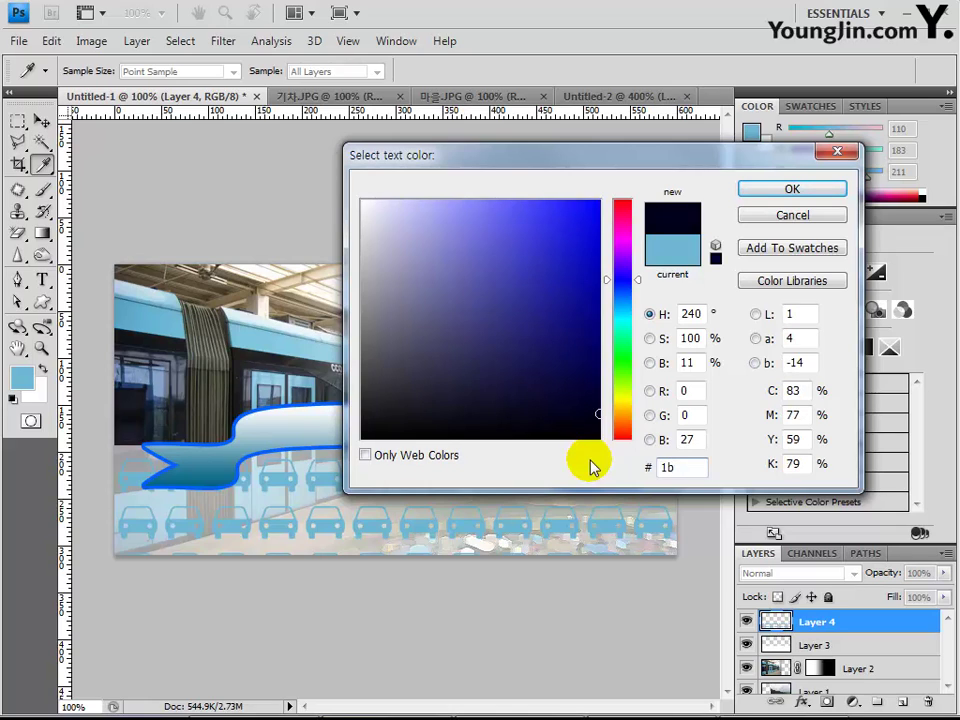
pyautogui.write('728')
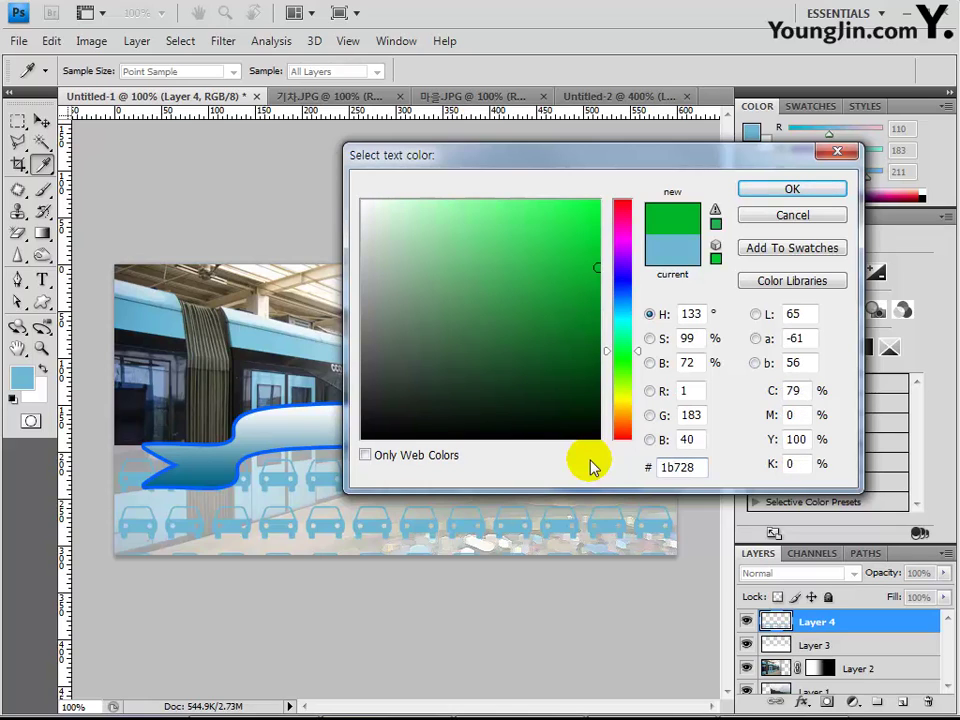
pyautogui.write('e')
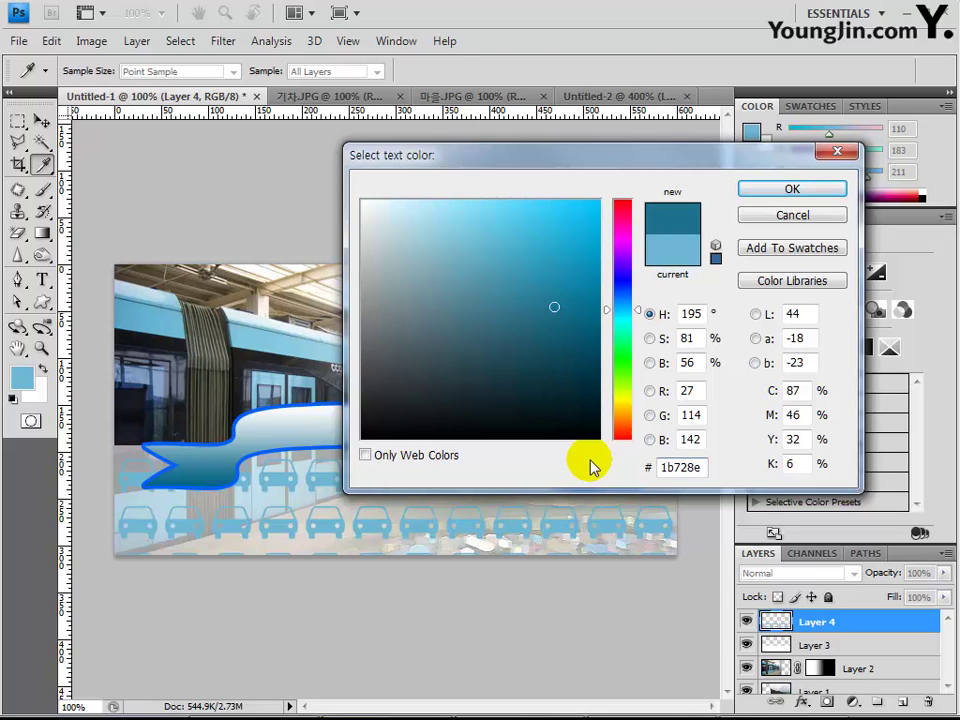
pyautogui.press('Return')
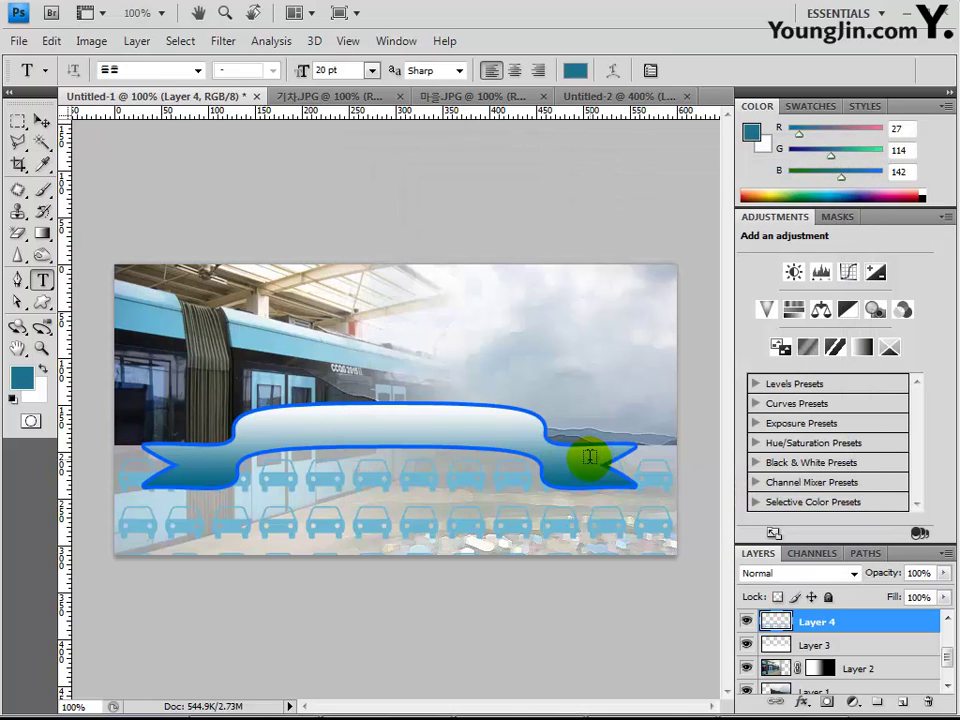
# Add the text line "여행지 소개 / 오는길 / 문의게시판" over the upper part of the banner and commit it
pyautogui.click(262, 433)
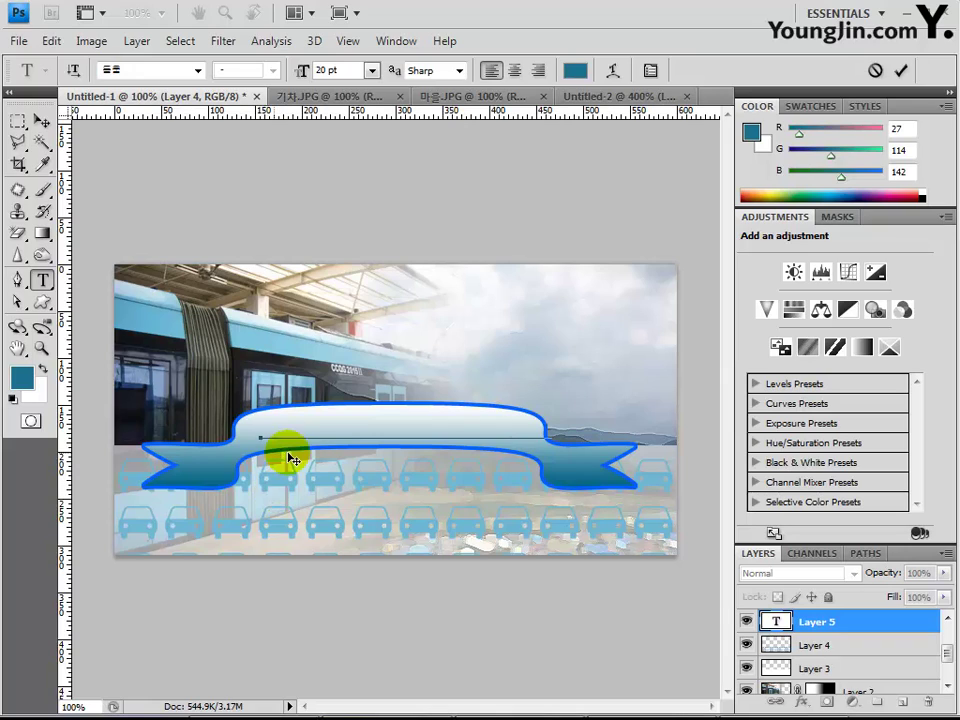
pyautogui.click(780, 621)
pyautogui.hotkey('ctrl', 'v')
pyautogui.click(810, 624)
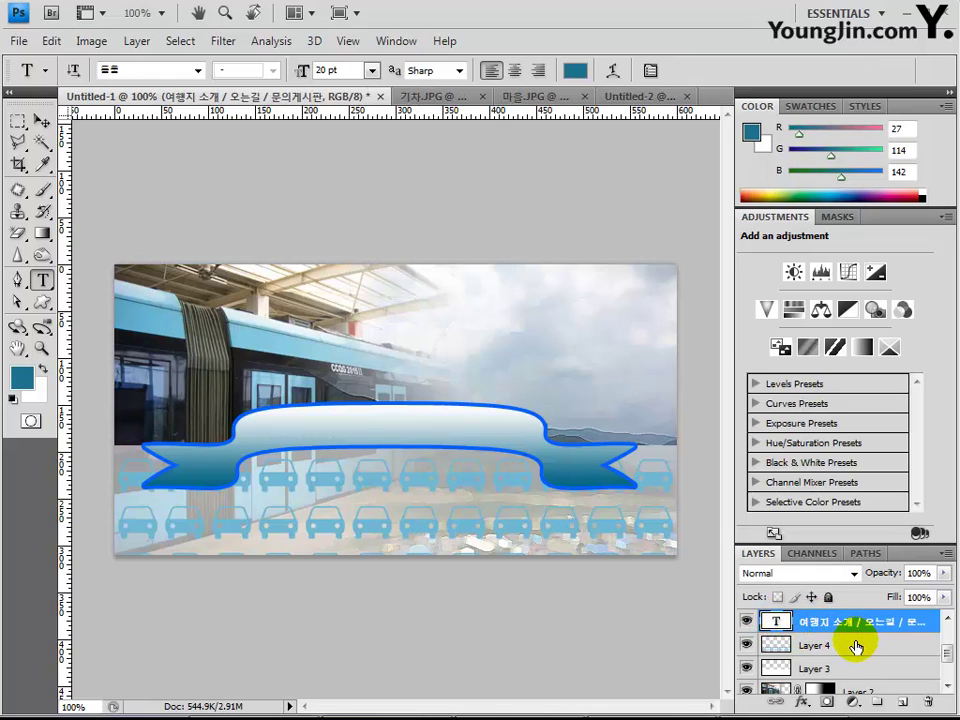
# Place the menu text layer above the Shape 1 banner layer and center the text within the banner's raised middle section
pyautogui.scroll(-3, 853, 660)
pyautogui.scroll(3, 850, 655)
pyautogui.scroll(3, 845, 628)
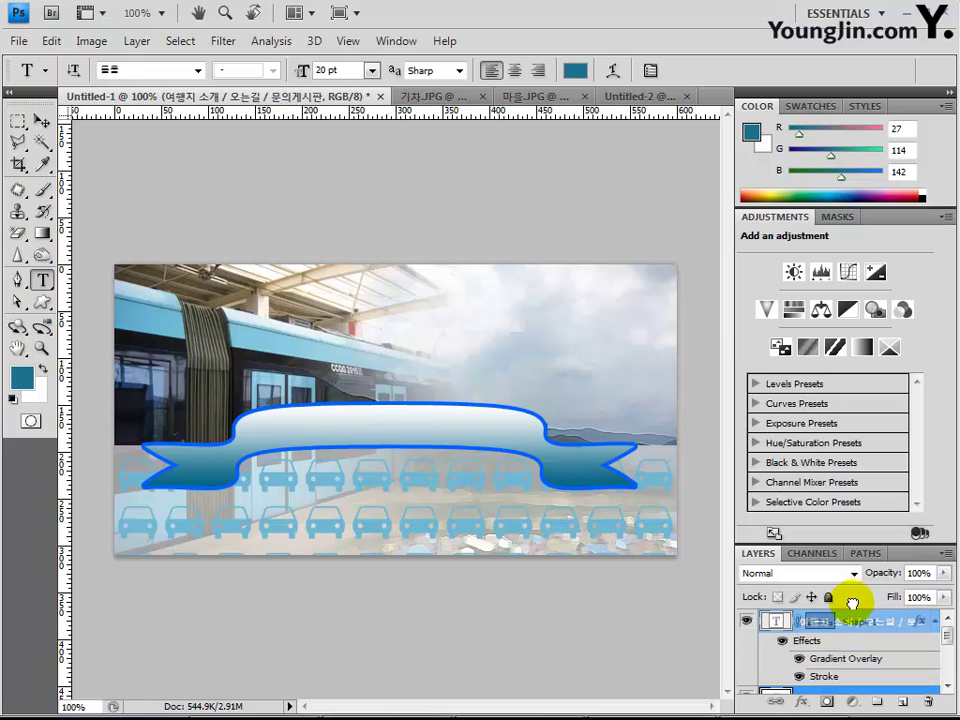
pyautogui.moveTo(846, 690); pyautogui.dragTo(874, 621)
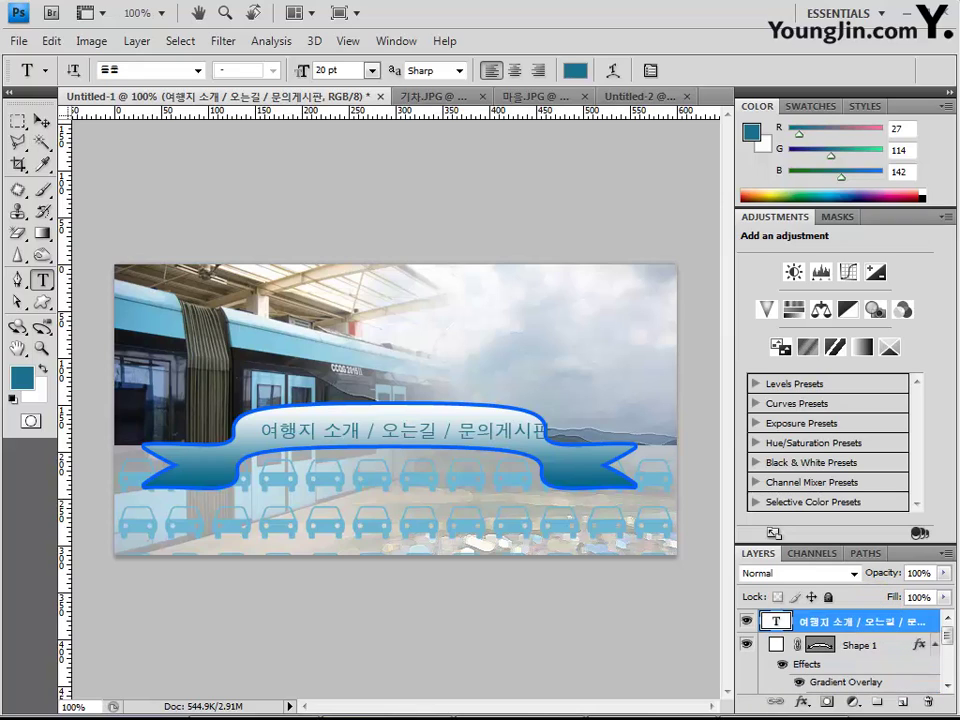
pyautogui.click(41, 120)
pyautogui.moveTo(407, 434); pyautogui.dragTo(390, 432)
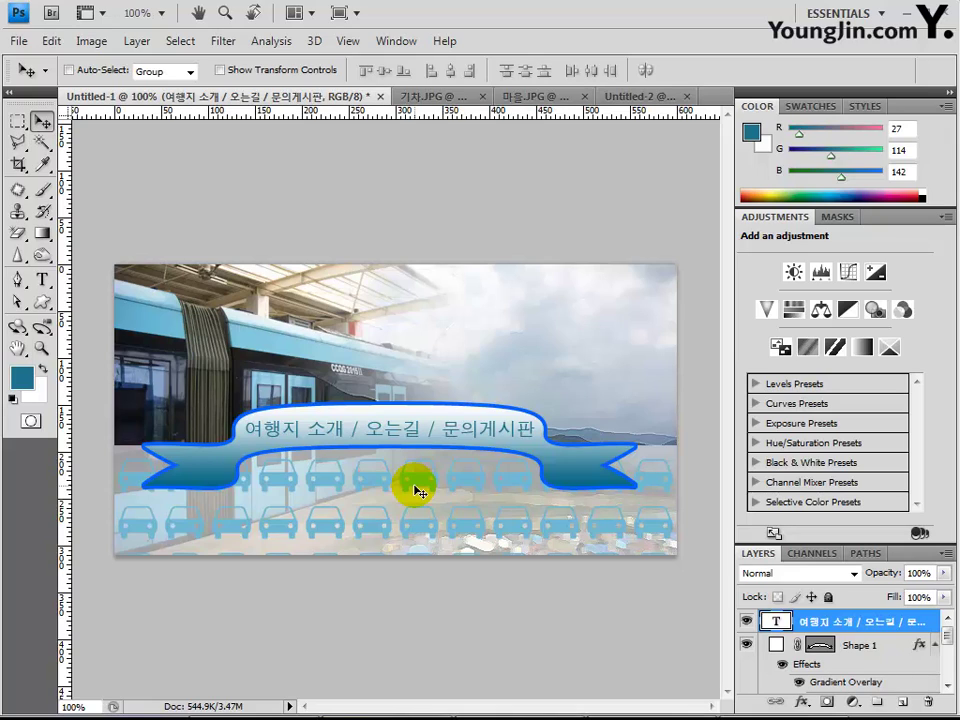
# Start a new horizontal text line in the area above the banner, using the 궁서 font at 30 pt
pyautogui.click(41, 279)
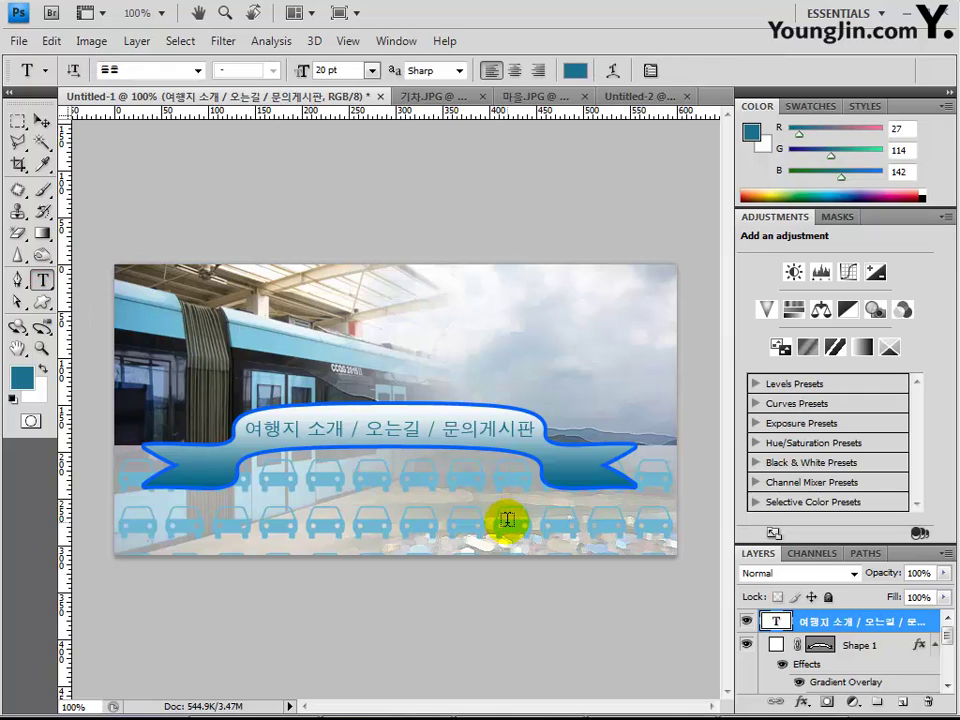
pyautogui.click(369, 343)
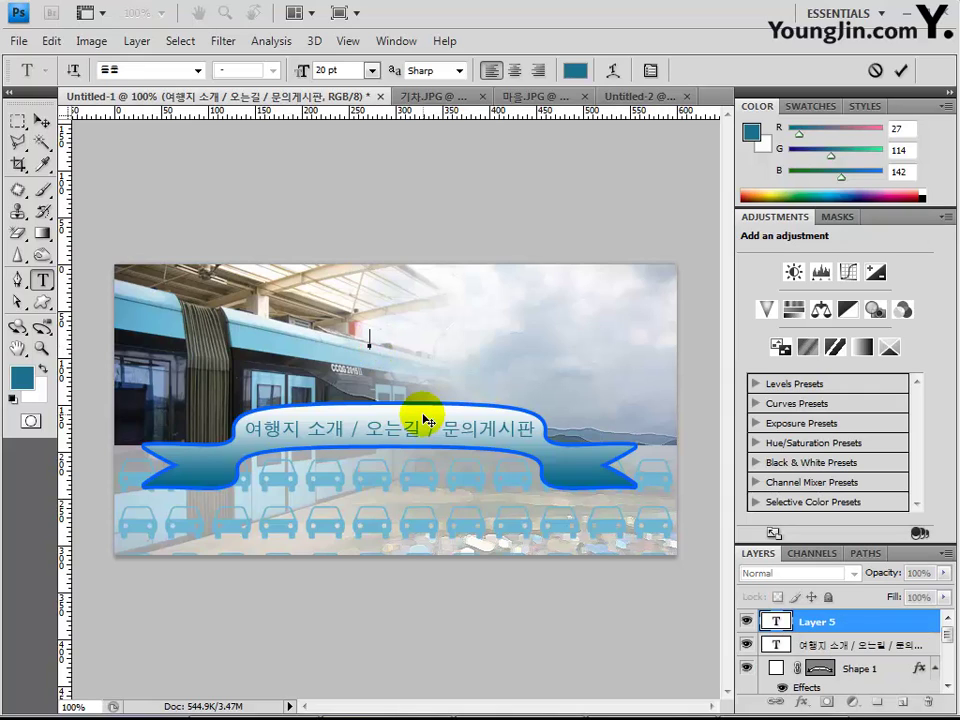
pyautogui.click(197, 70)
pyautogui.scroll(3, 243, 205)
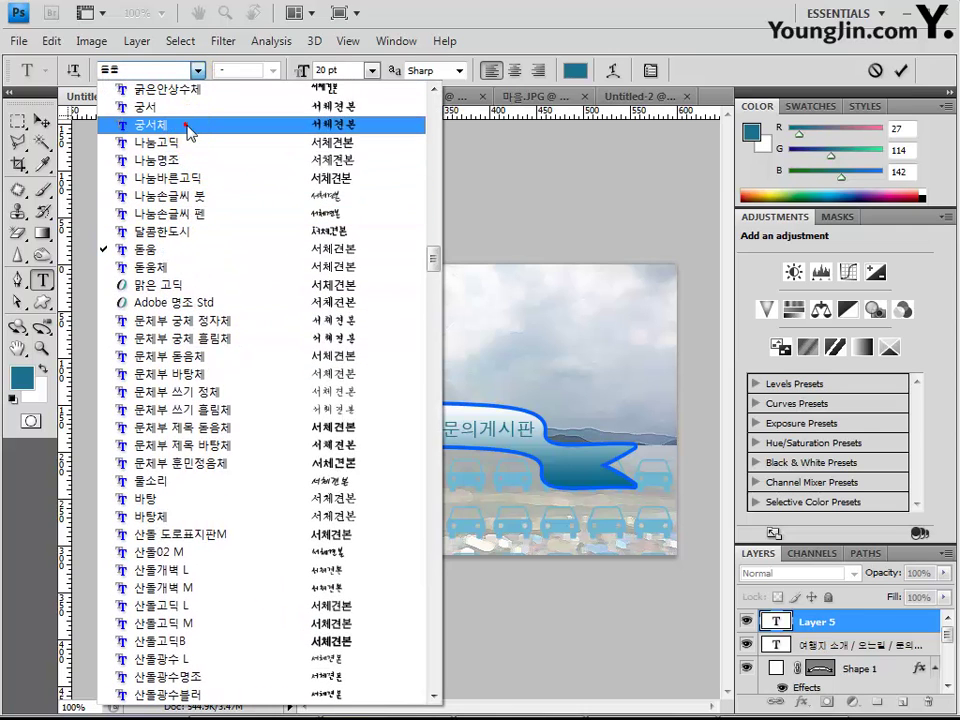
pyautogui.click(193, 124)
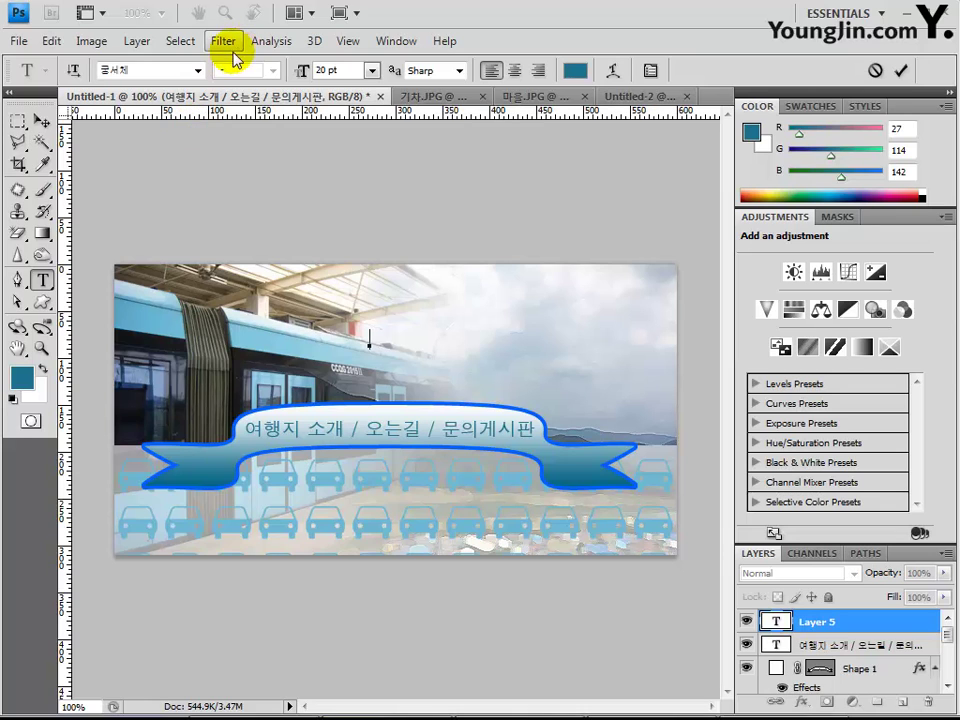
pyautogui.click(195, 70)
pyautogui.scroll(1, 215, 128)
pyautogui.click(215, 125)
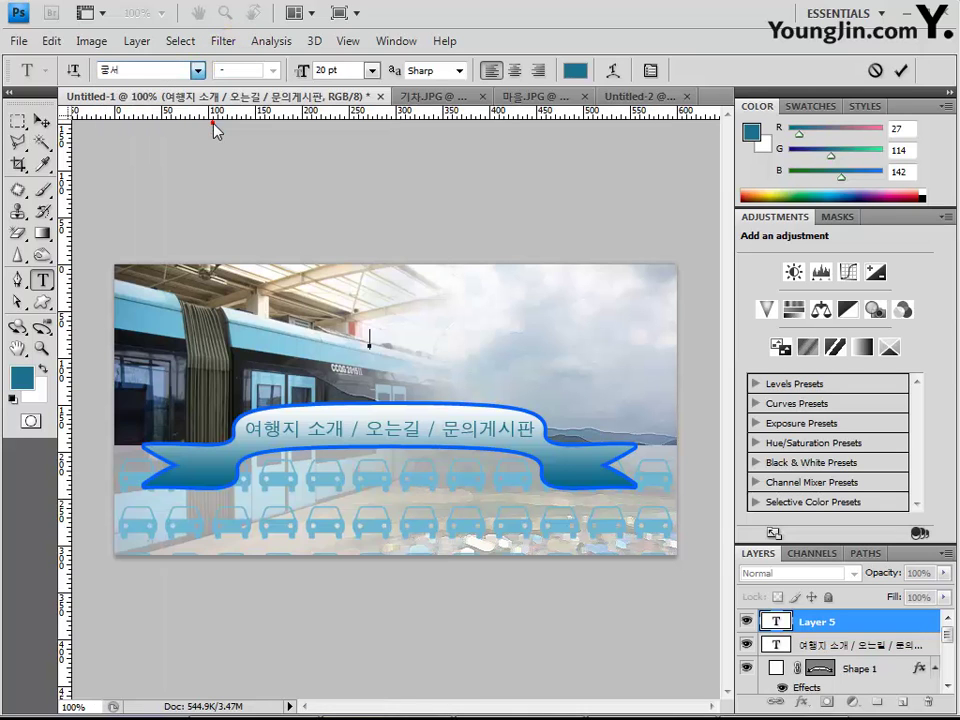
pyautogui.doubleClick(326, 70)
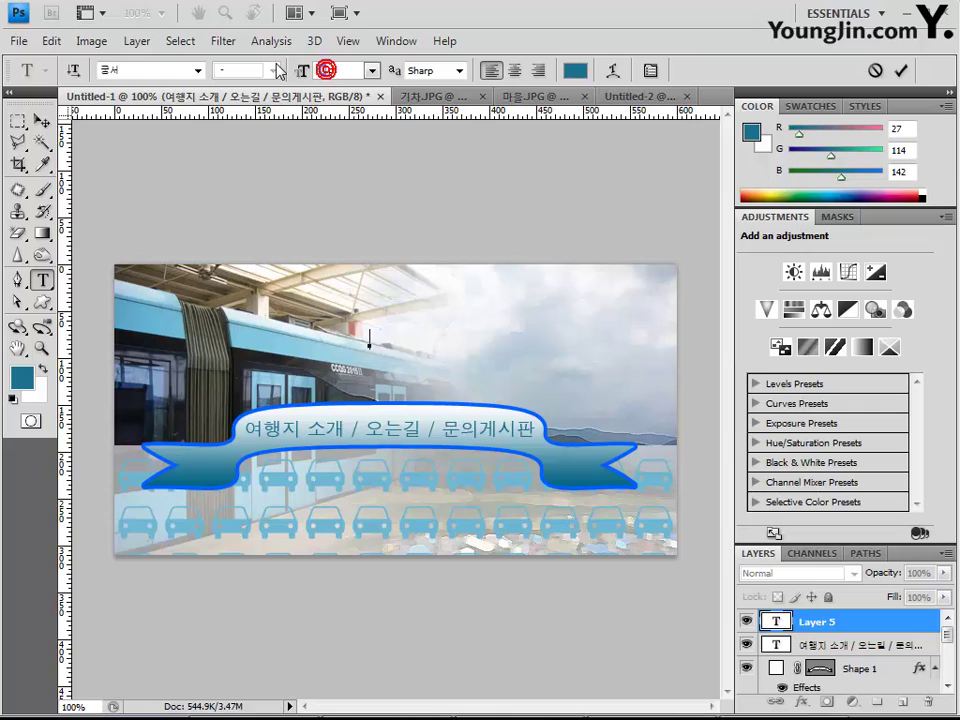
pyautogui.write('30')
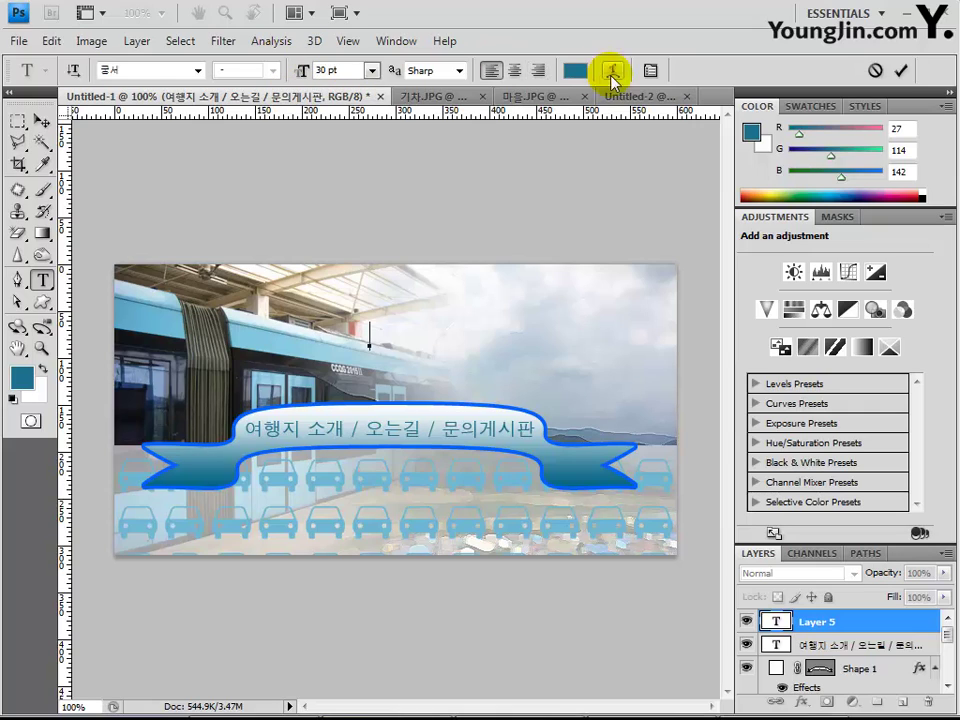
# Set the new text line's color to #fa004c
pyautogui.click(578, 70)
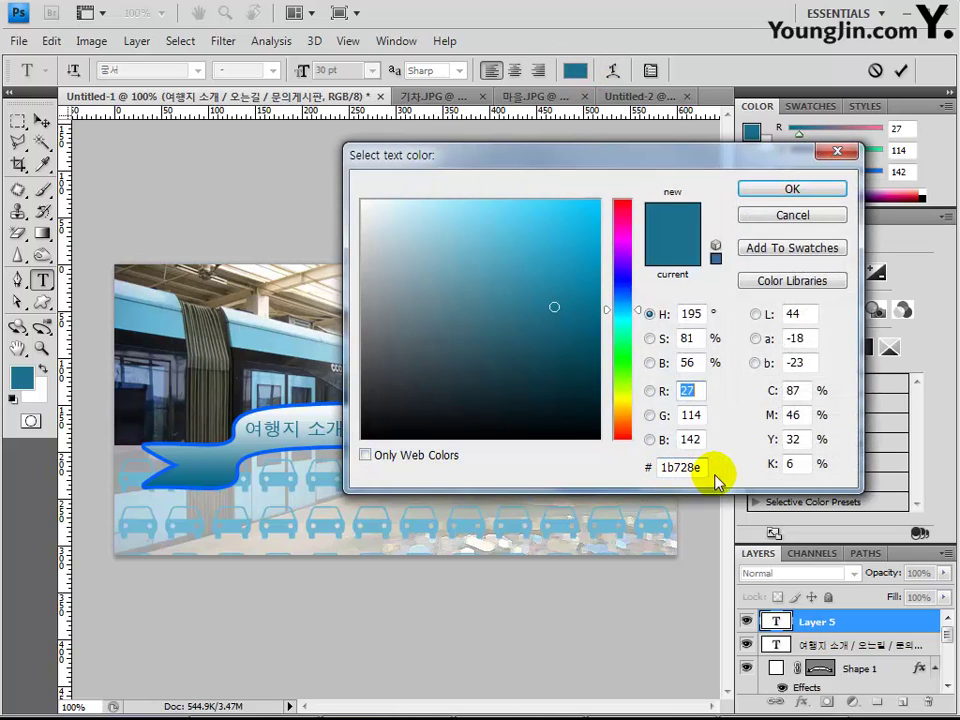
pyautogui.click(700, 466)
pyautogui.write('fa')
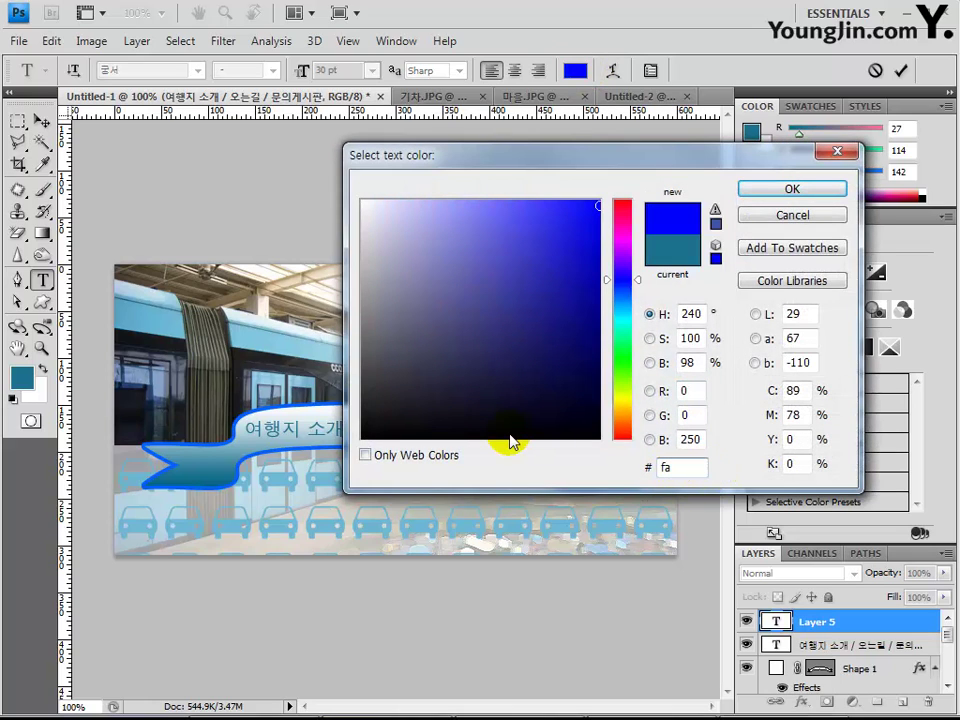
pyautogui.write('4c')
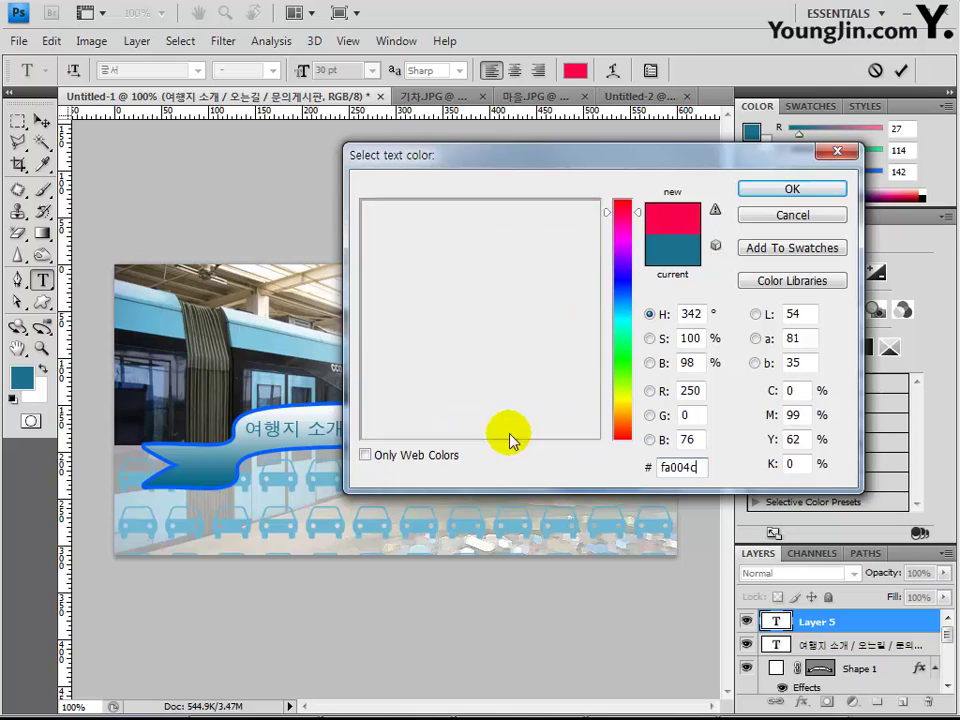
pyautogui.press('Return')
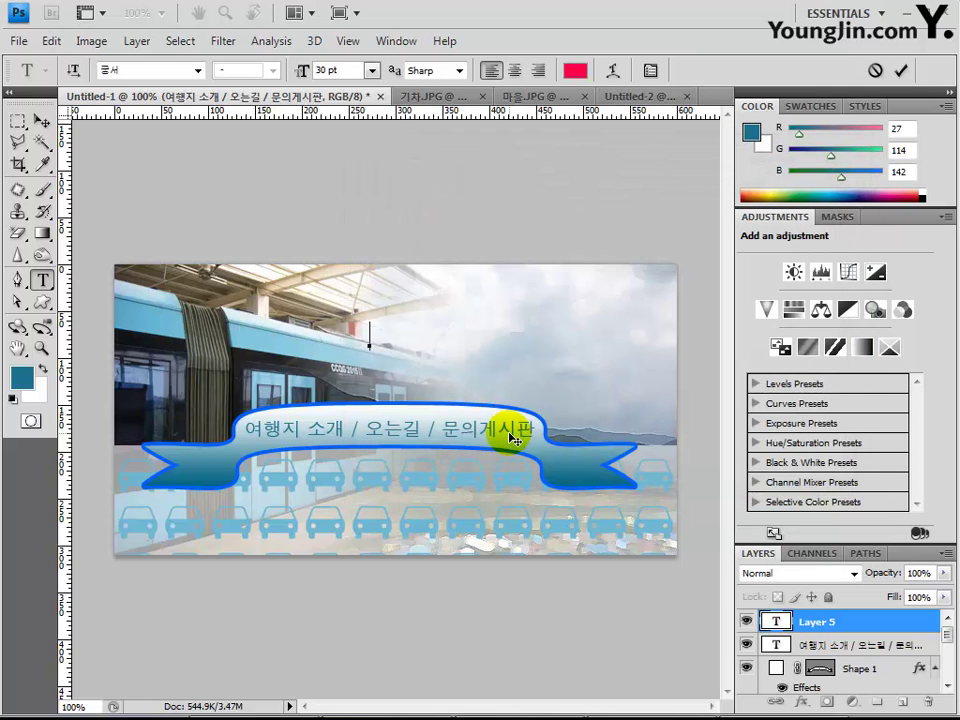
# Enter the title "아름다운 풍경이 있는 곳" and shift it left so it sits fully inside the canvas above the banner
pyautogui.write('아')
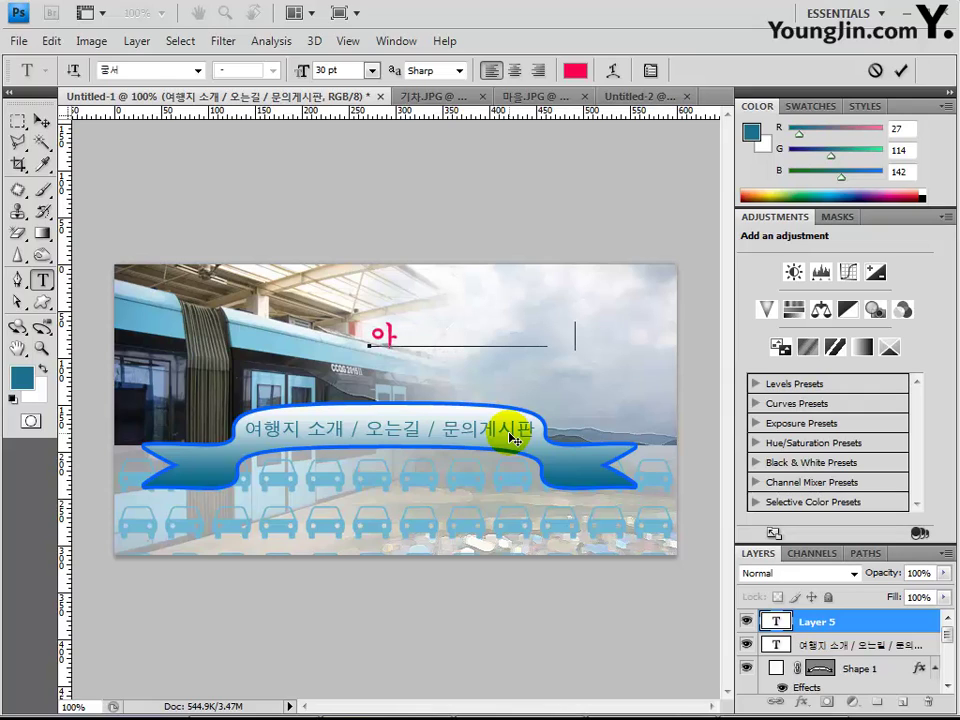
pyautogui.write('                    름다운 풍경이 있')
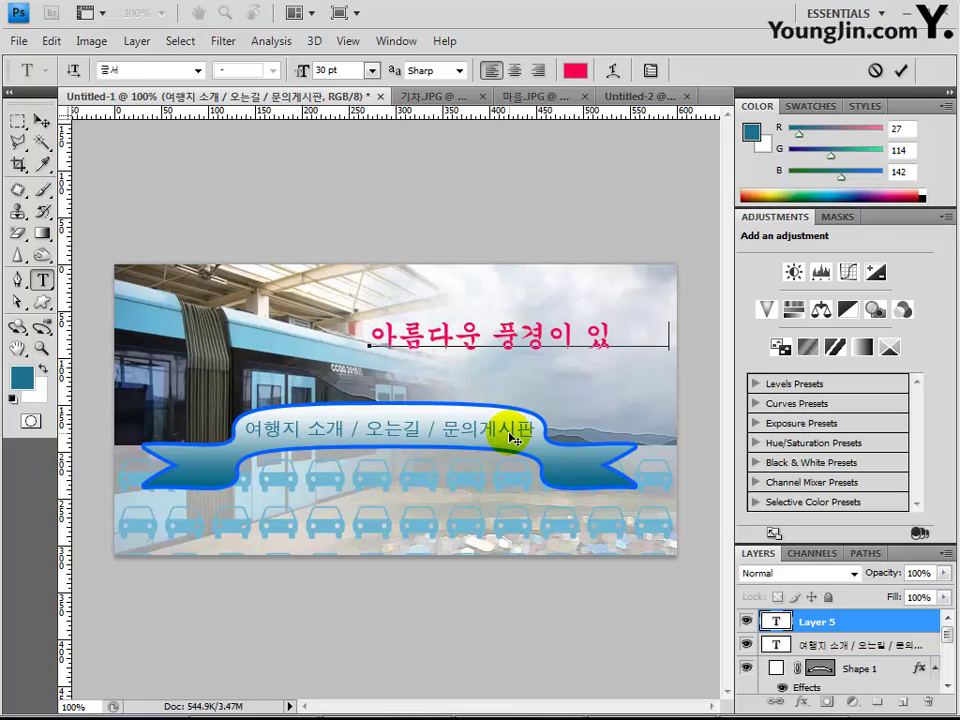
pyautogui.write('는곳')
pyautogui.click(638, 343)
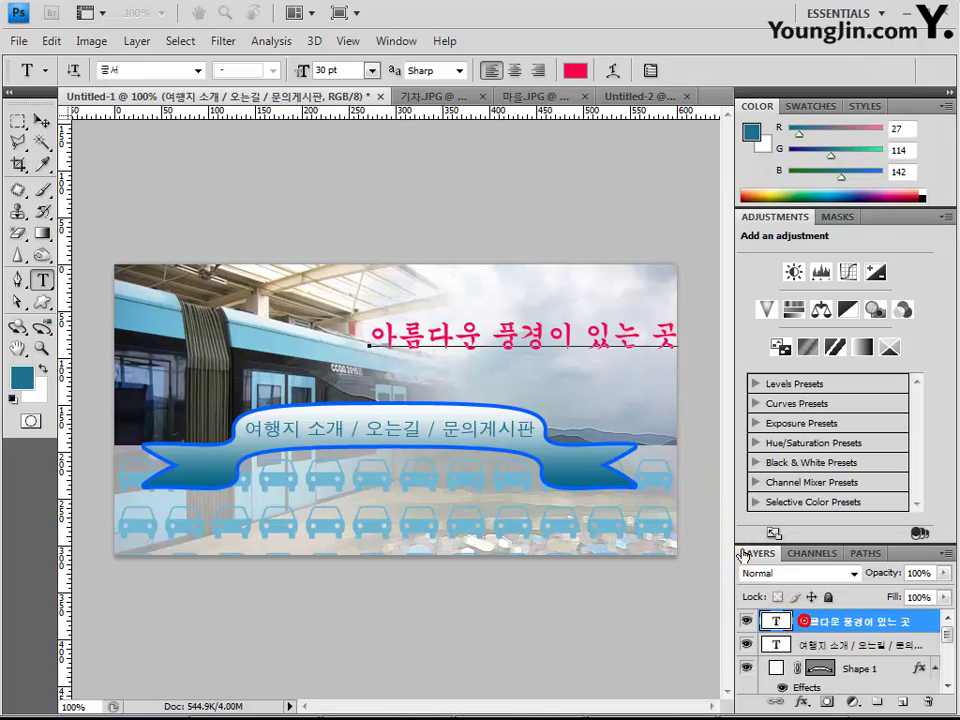
pyautogui.click(536, 343)
pyautogui.moveTo(540, 343); pyautogui.dragTo(506, 347)
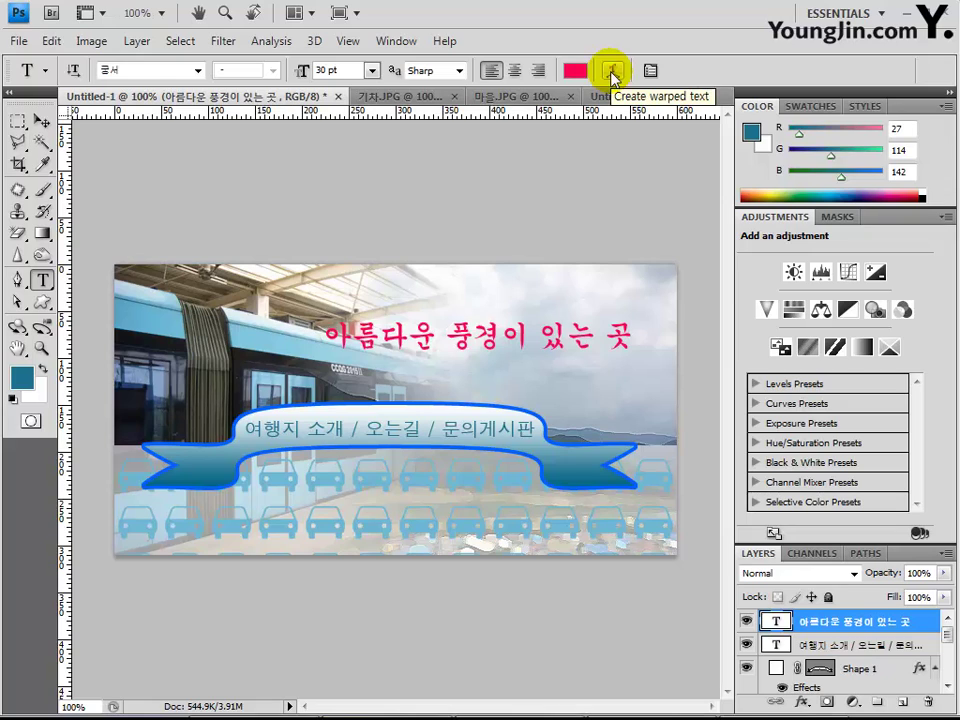
# Warp the title text with the Flag style, horizontal, at +50% bend and no distortion
pyautogui.click(612, 73)
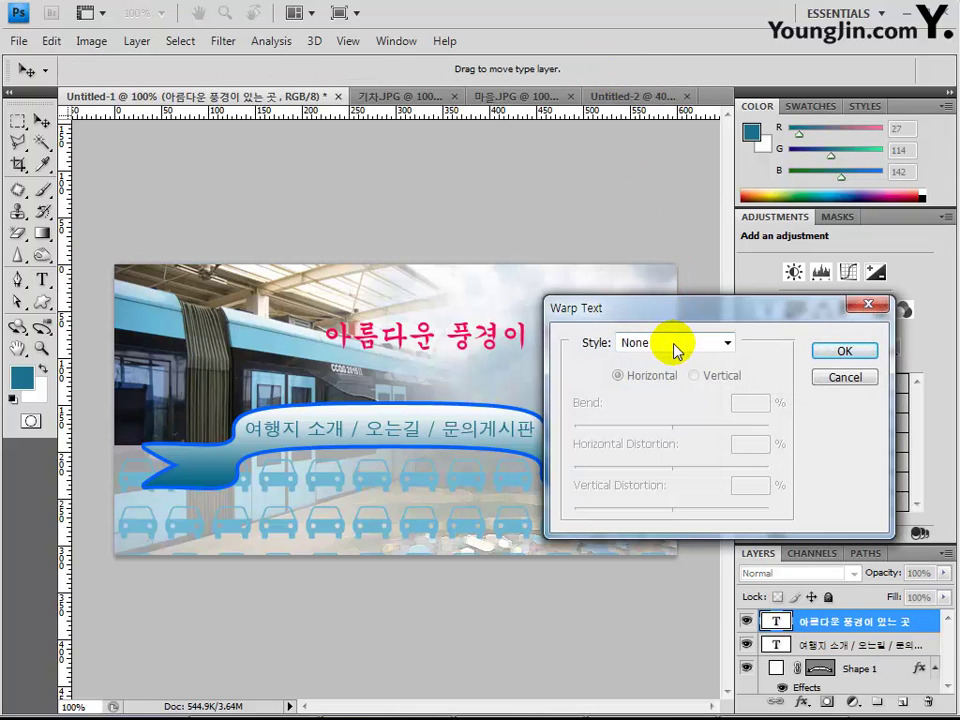
pyautogui.click(674, 342)
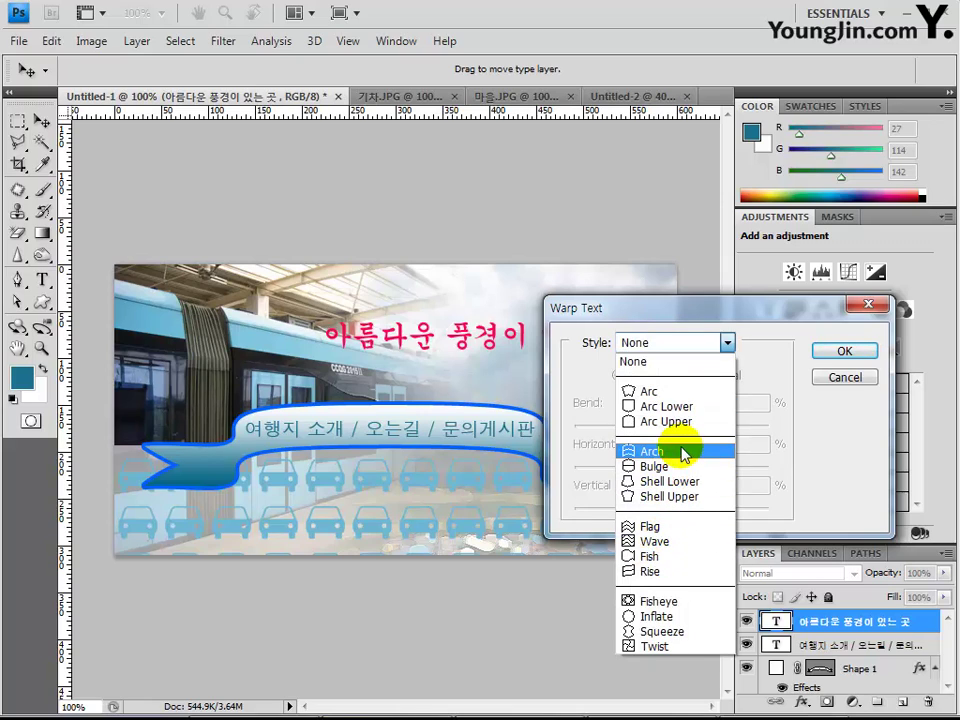
pyautogui.click(690, 527)
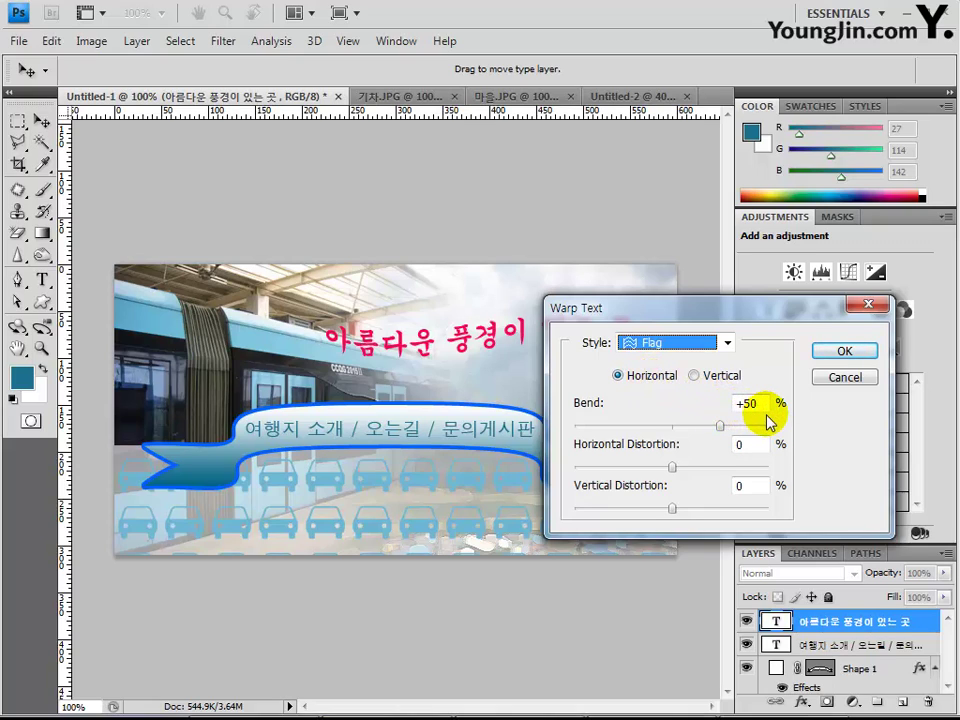
pyautogui.click(842, 351)
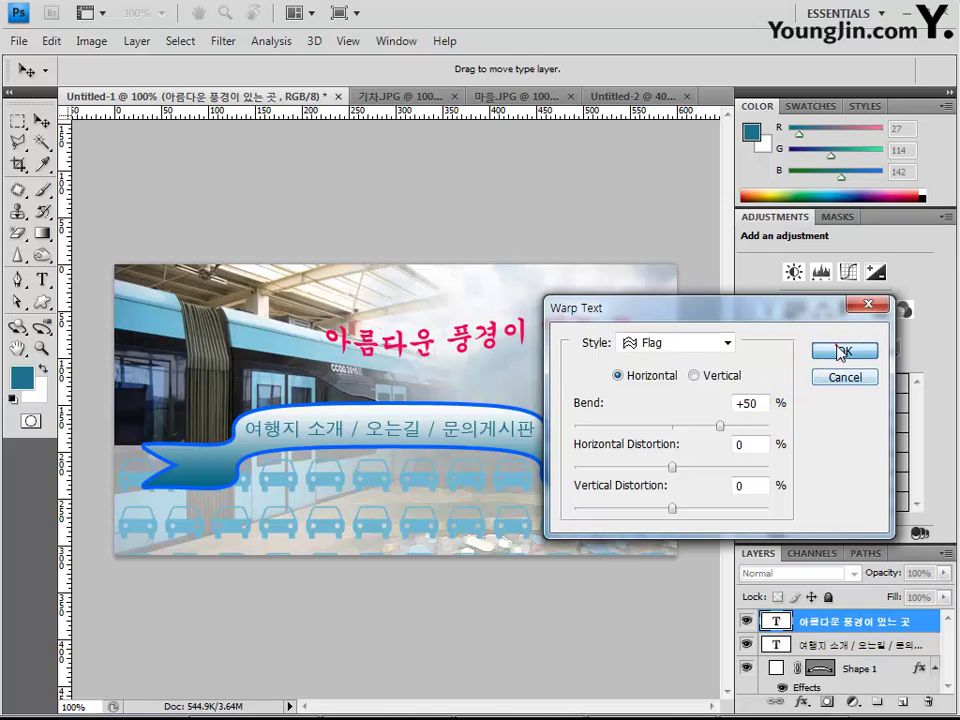